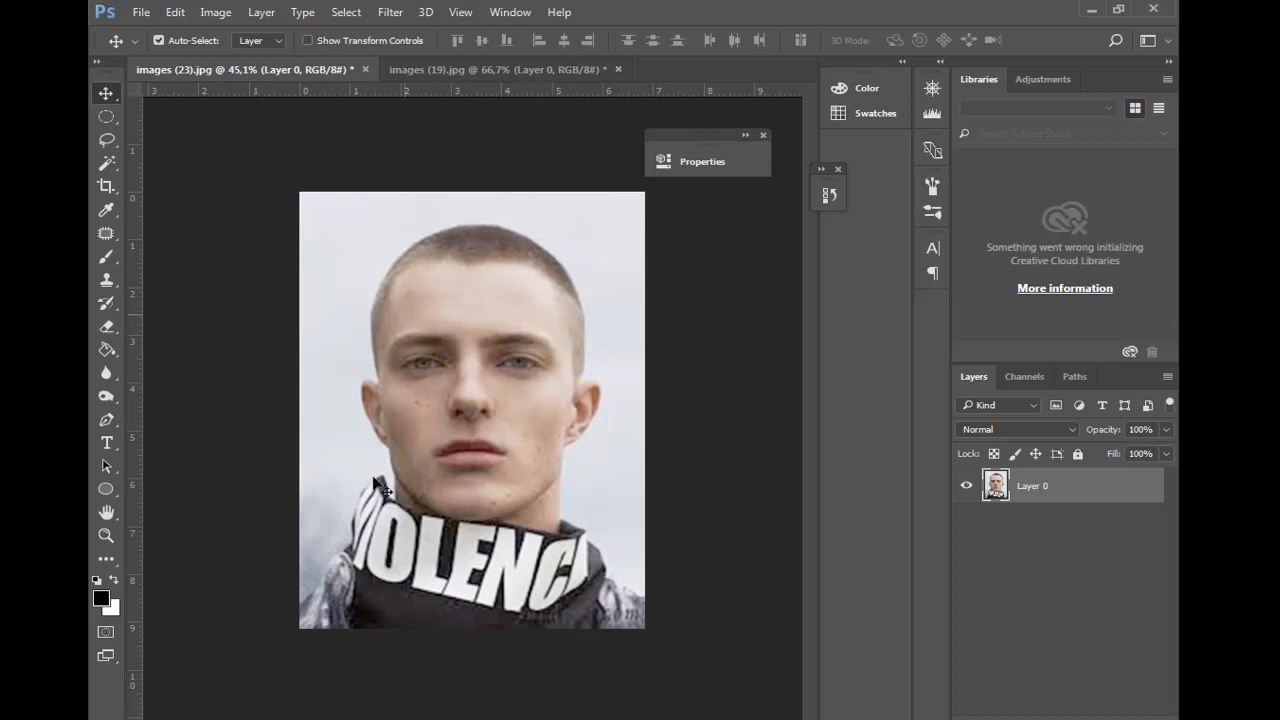
Copy the entire woman's portrait from images (19).jpg and paste it as a new layer into images (23).jpg
{"action": "left_click", "coordinate": [536, 70]}
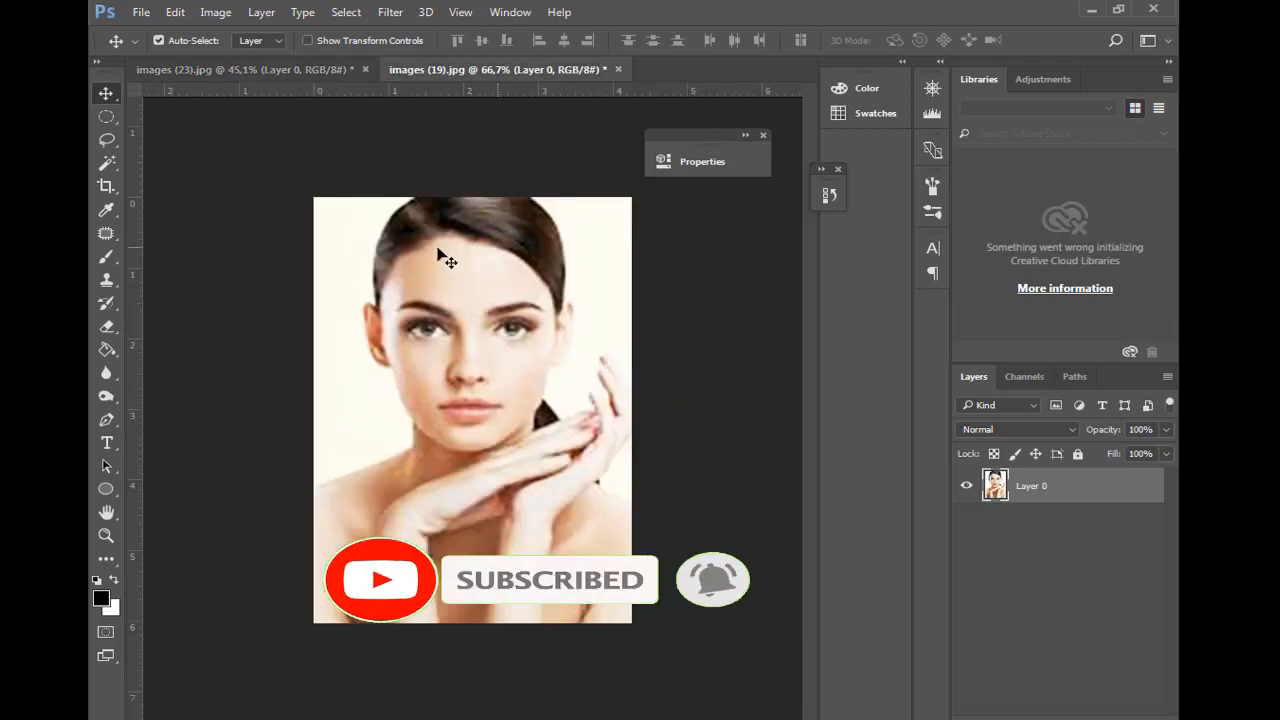
{"action": "left_click", "coordinate": [287, 67]}
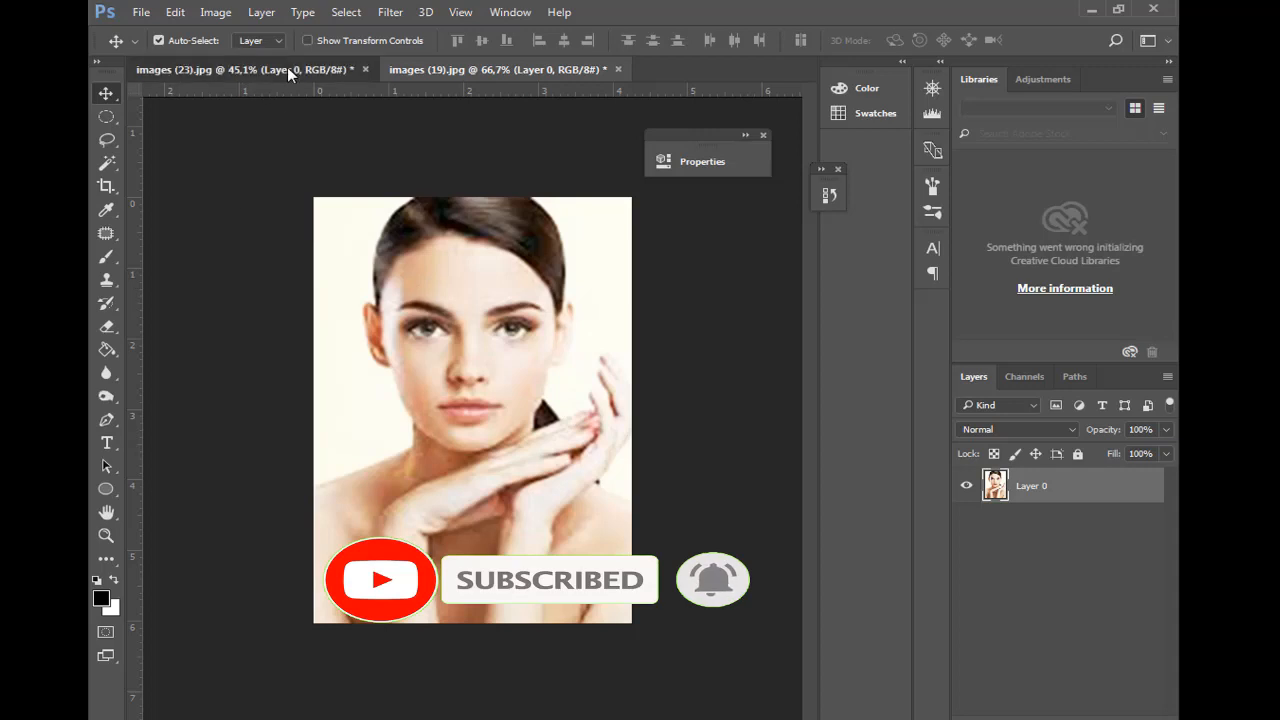
{"action": "left_click", "coordinate": [498, 68]}
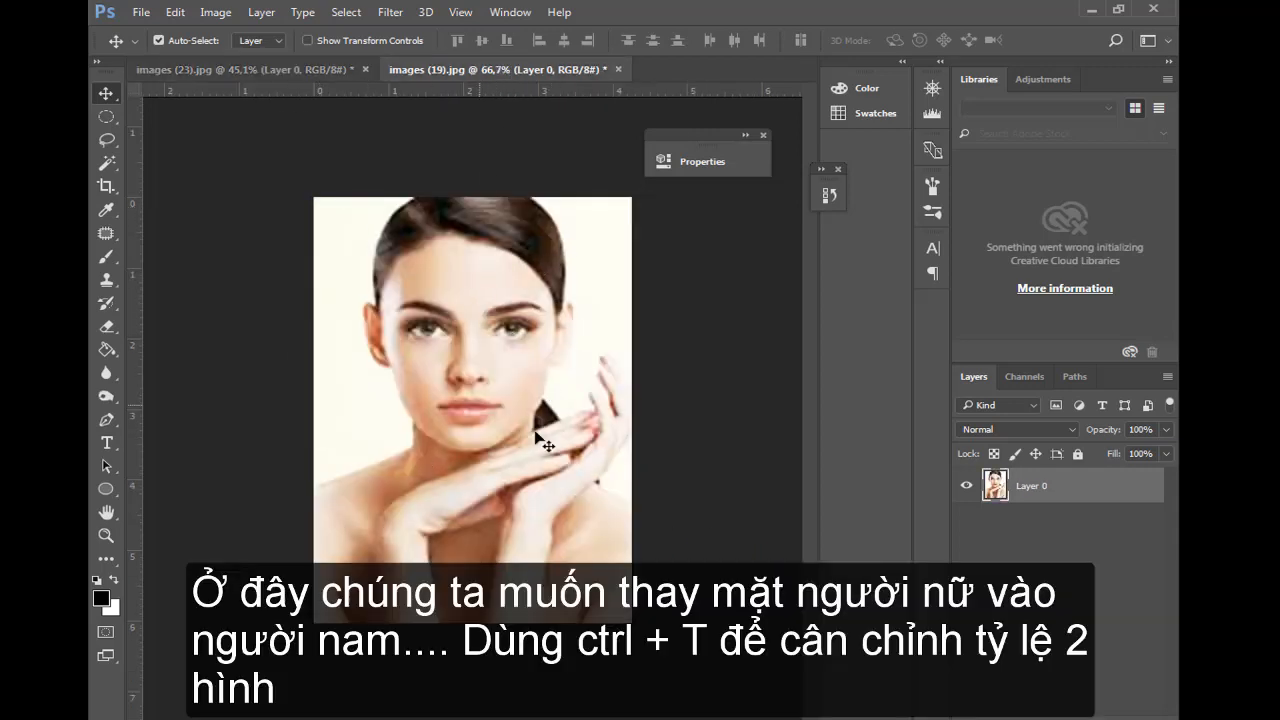
{"action": "key", "text": "ctrl+a"}
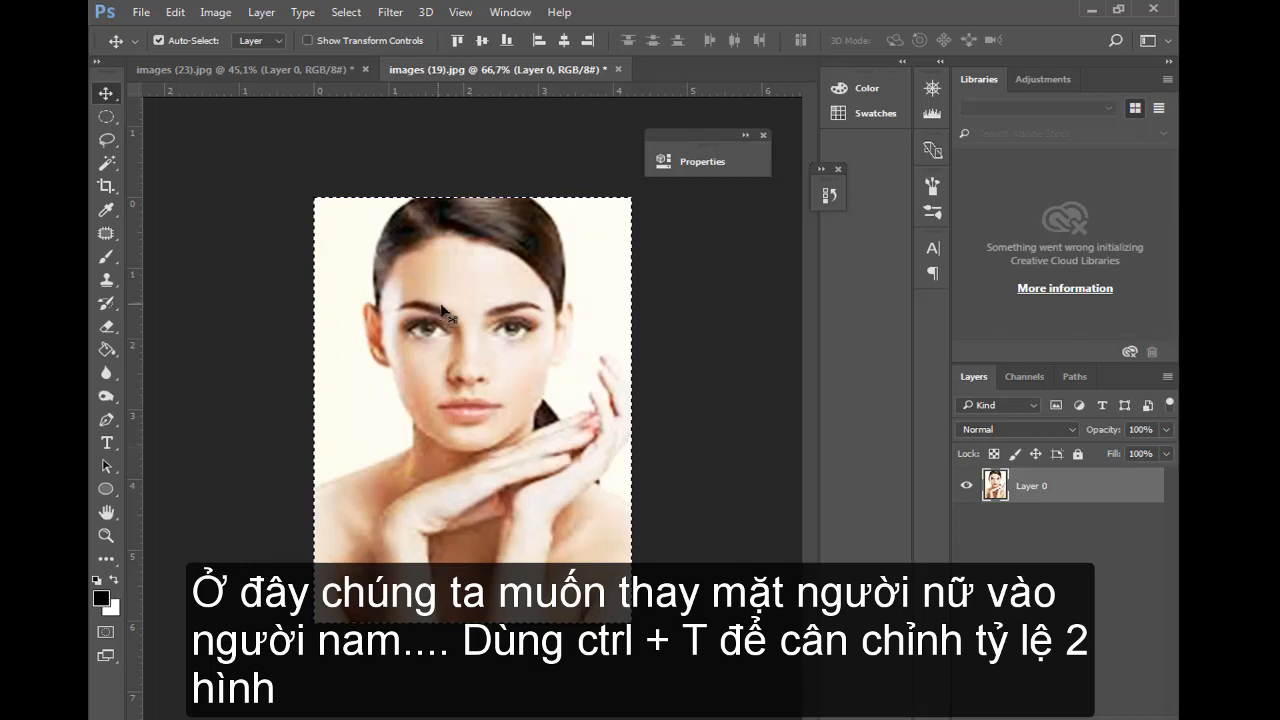
{"action": "left_click", "coordinate": [337, 66]}
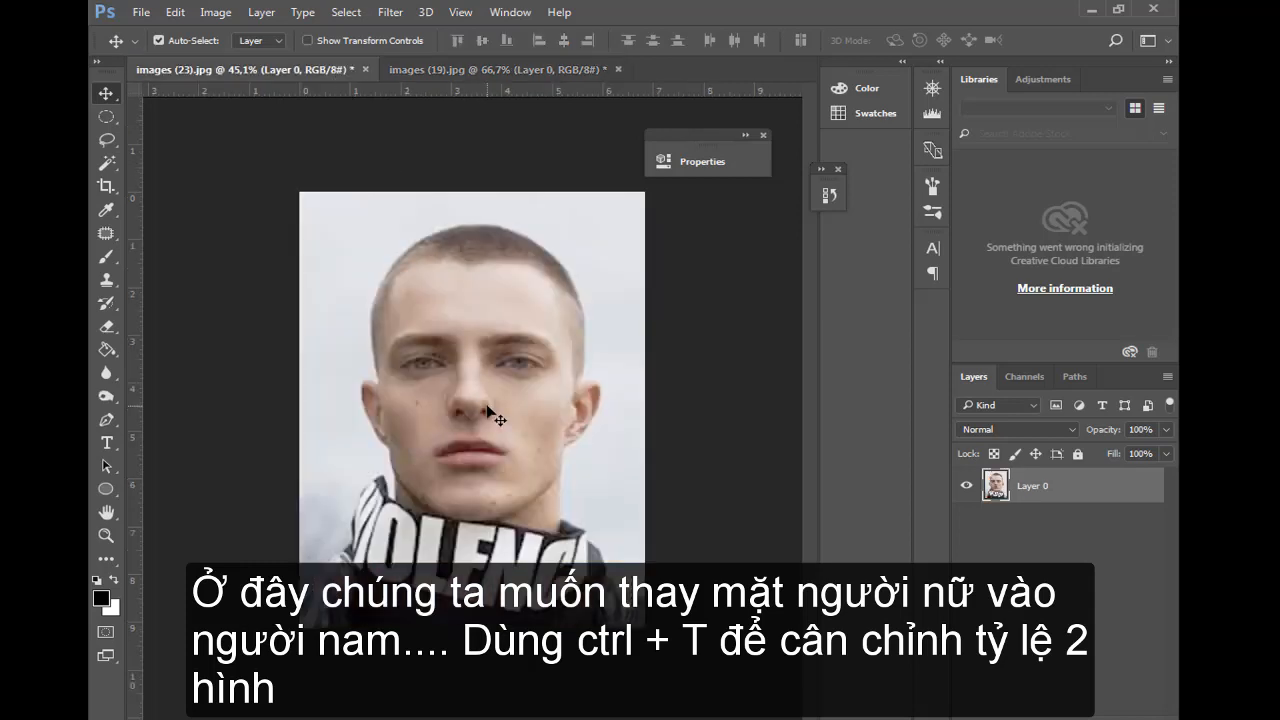
{"action": "key", "text": "ctrl+v"}
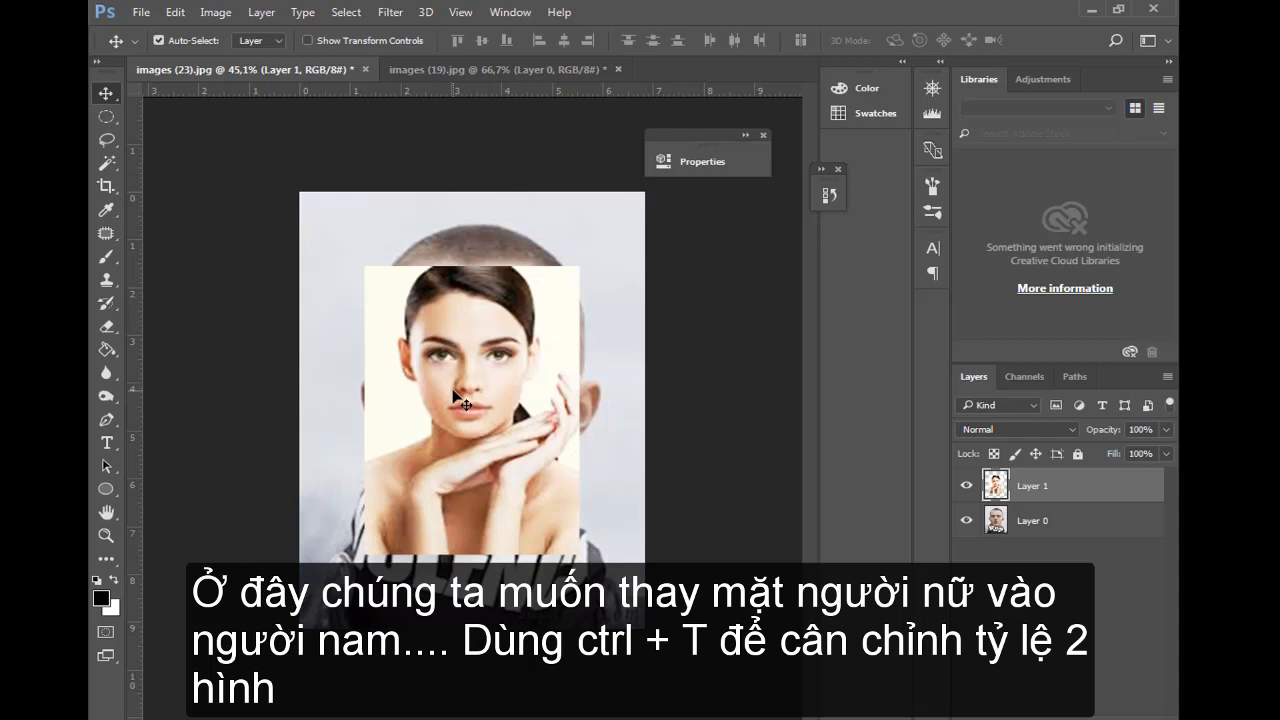
Scale the pasted woman's portrait up to about 168% and position it so her face covers the man's face
{"action": "key", "text": "ctrl+t"}
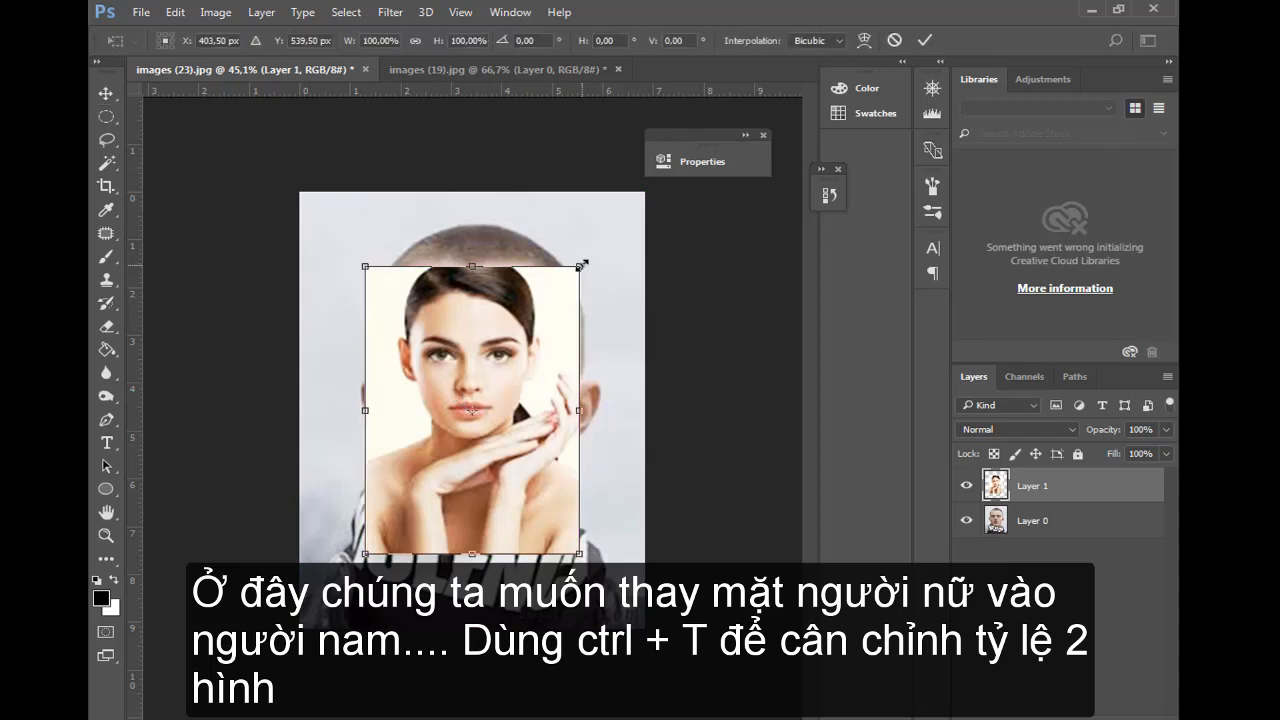
{"action": "left_click_drag", "start_coordinate": [581, 265], "coordinate": [621, 210]}
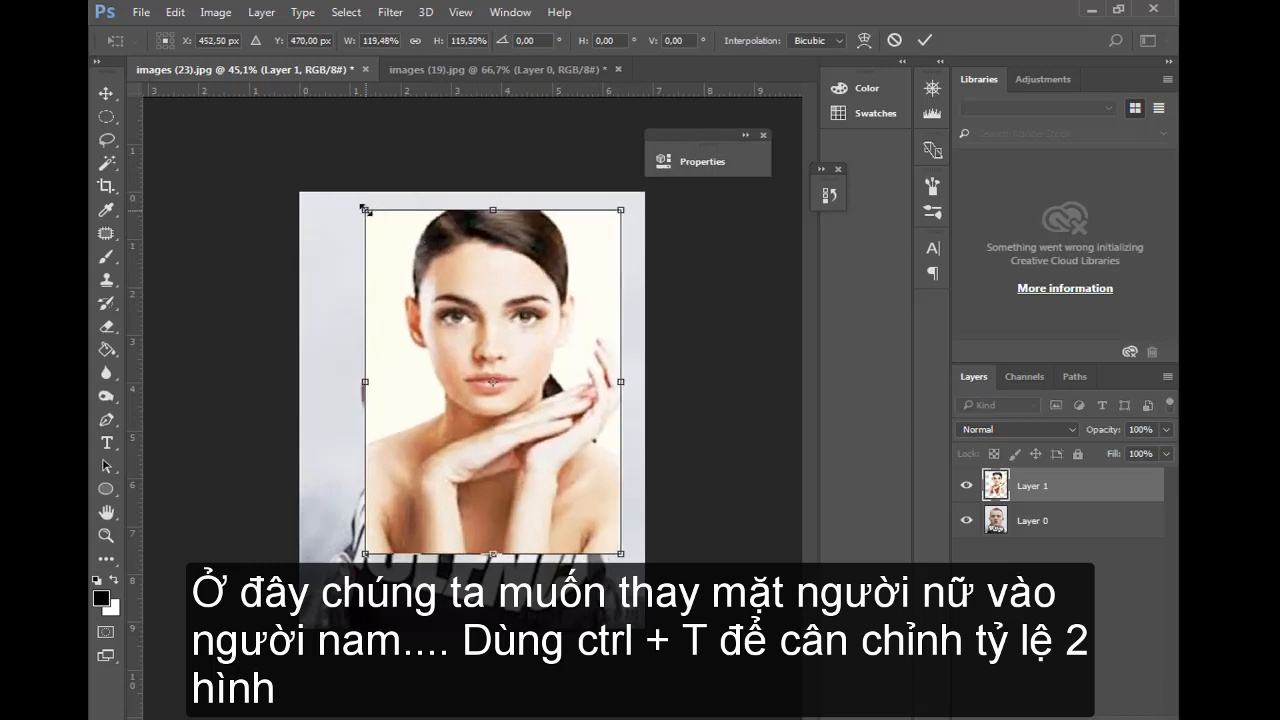
{"action": "left_click_drag", "start_coordinate": [365, 210], "coordinate": [312, 139]}
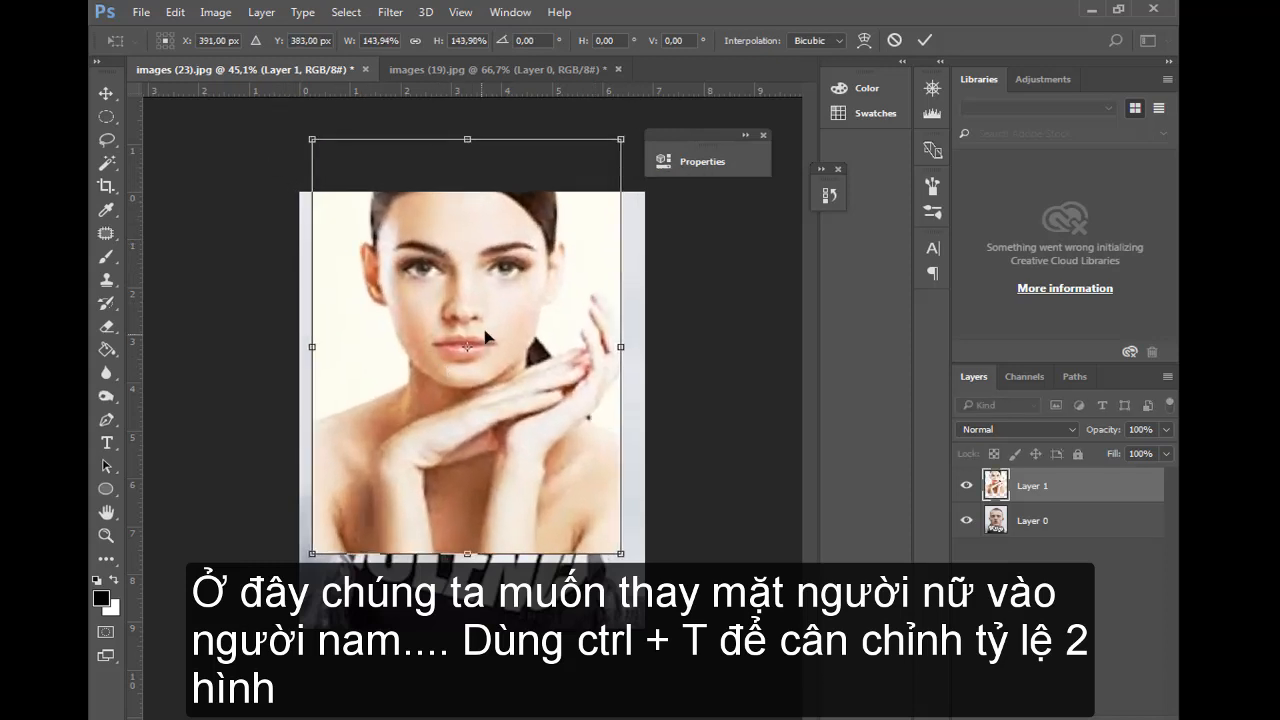
{"action": "left_click_drag", "start_coordinate": [490, 377], "coordinate": [531, 445]}
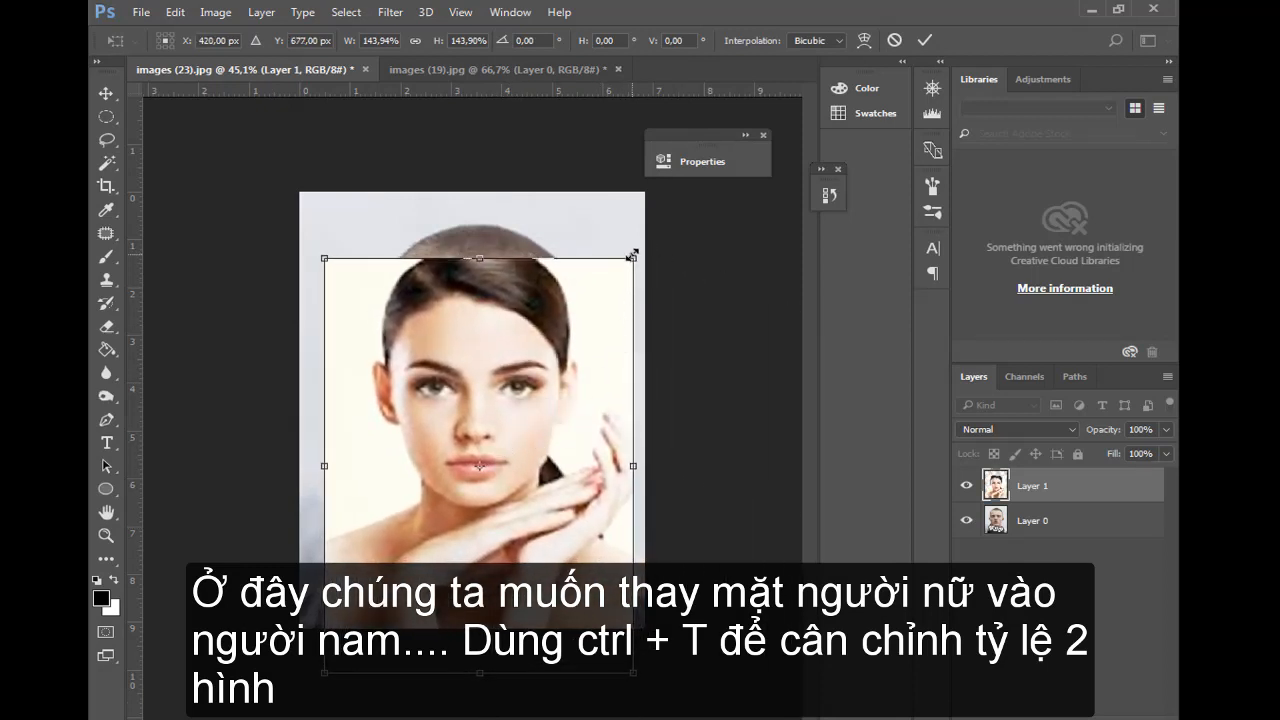
{"action": "left_click_drag", "start_coordinate": [632, 256], "coordinate": [676, 201]}
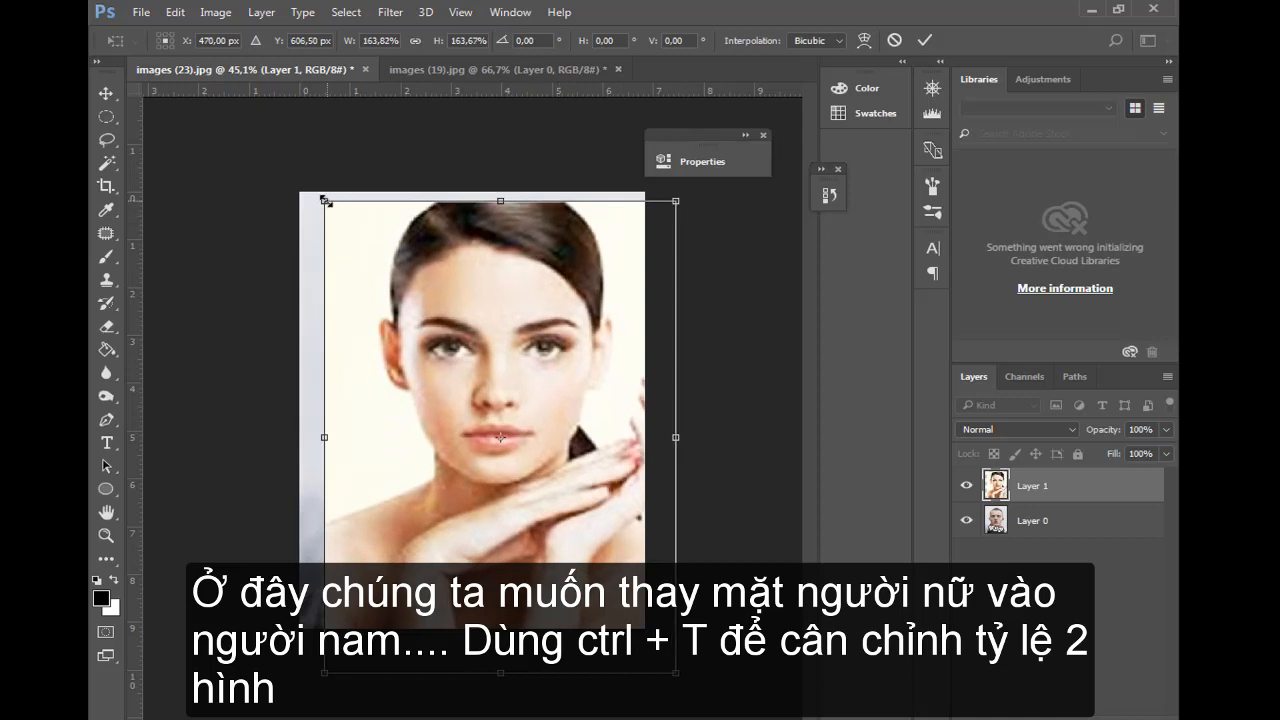
{"action": "left_click_drag", "start_coordinate": [280, 189], "coordinate": [264, 148]}
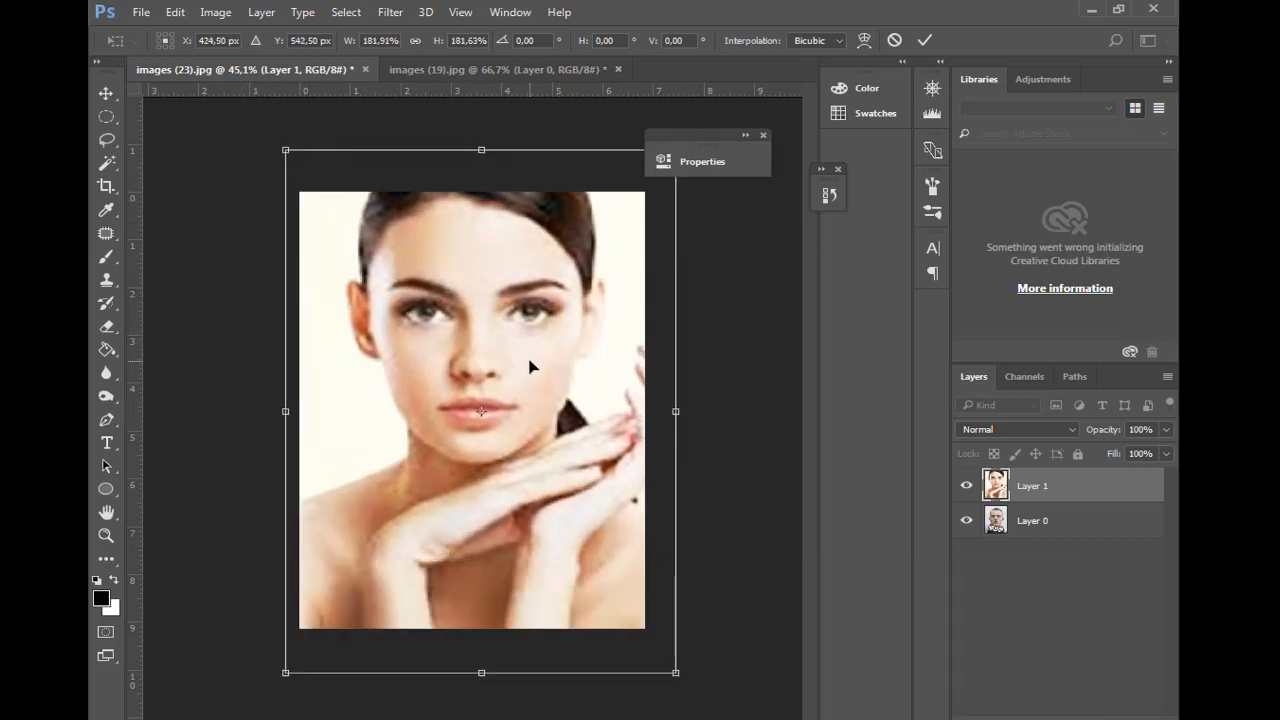
{"action": "left_click_drag", "start_coordinate": [539, 418], "coordinate": [524, 443]}
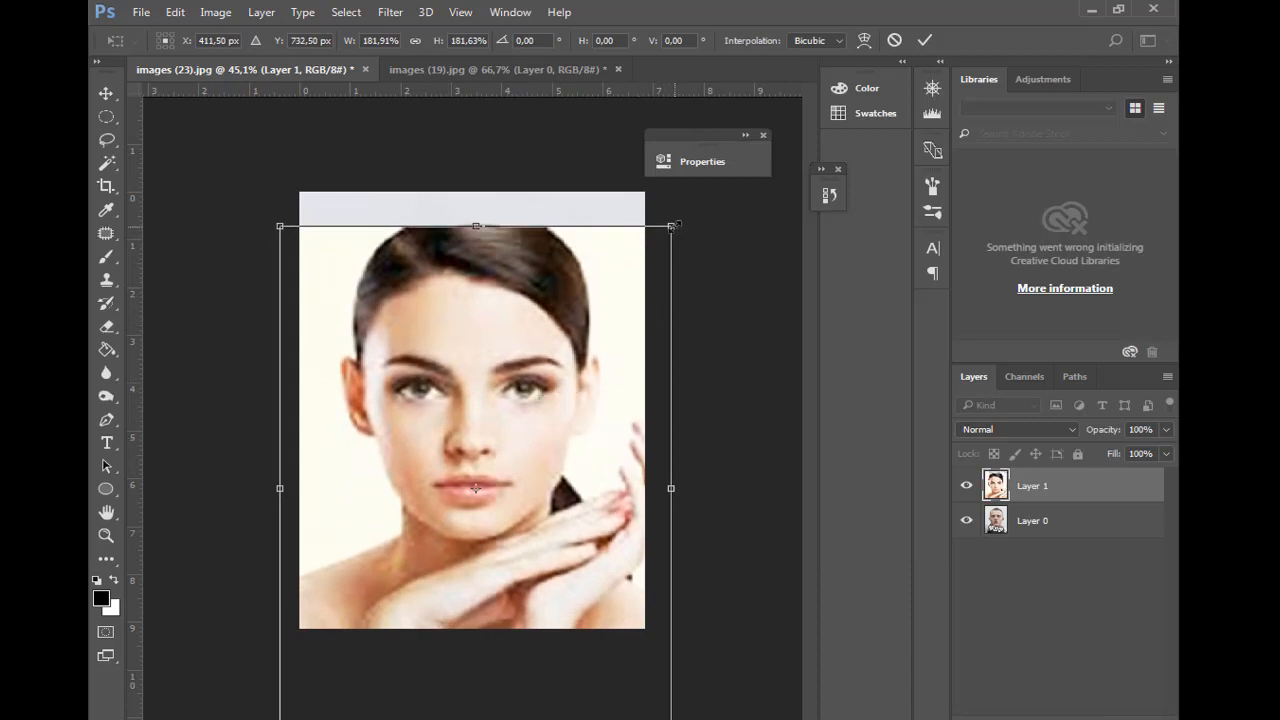
{"action": "left_click_drag", "start_coordinate": [673, 225], "coordinate": [656, 245]}
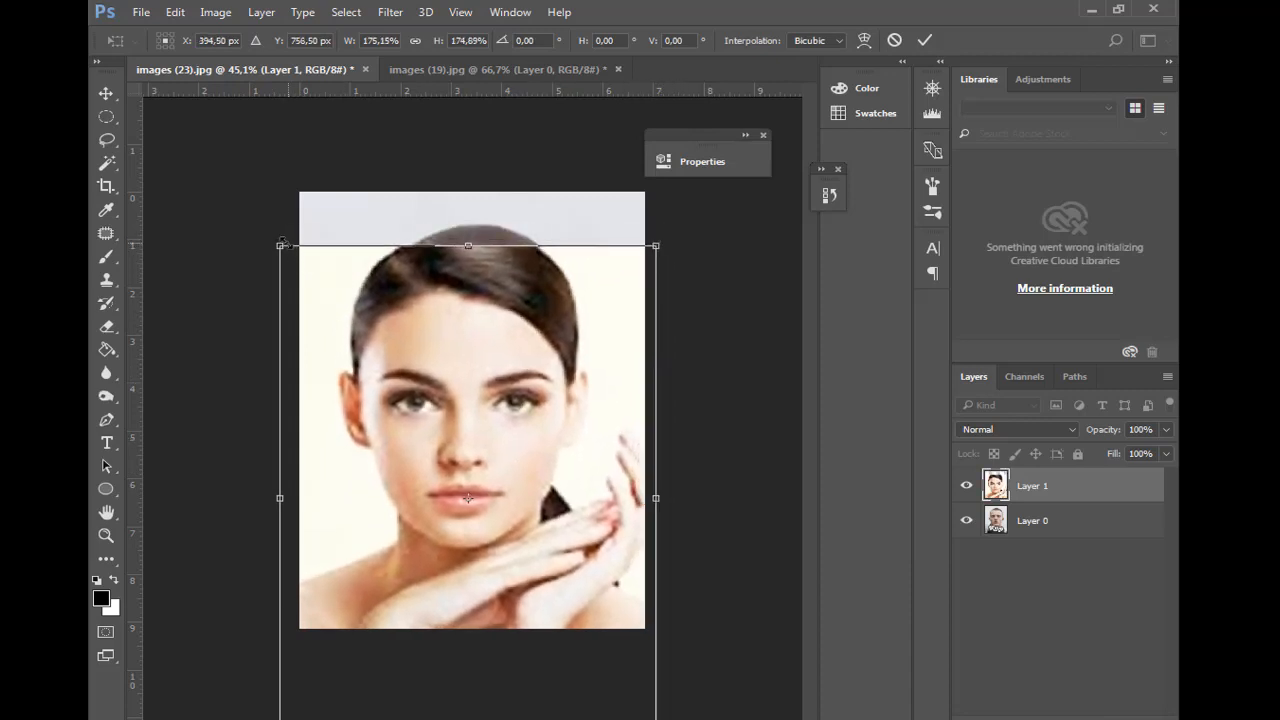
{"action": "left_click_drag", "start_coordinate": [280, 244], "coordinate": [291, 266]}
{"action": "left_click_drag", "start_coordinate": [477, 349], "coordinate": [478, 312]}
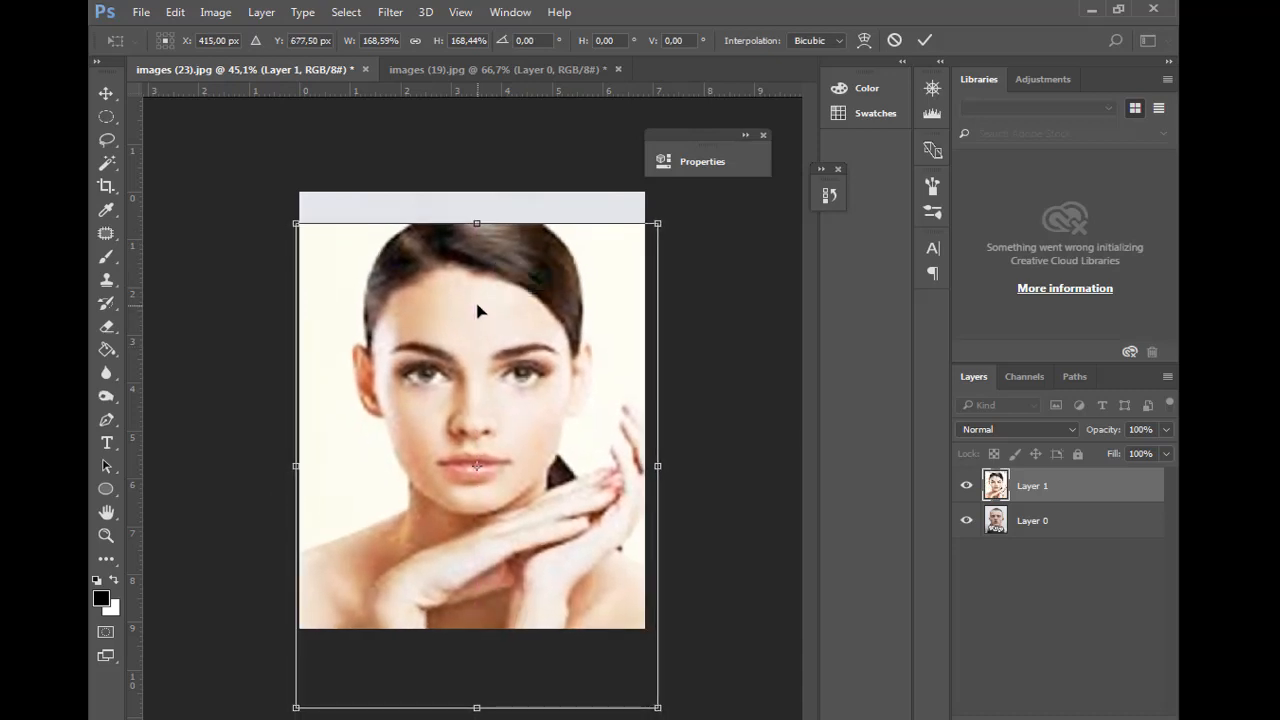
{"action": "key", "text": "Return"}
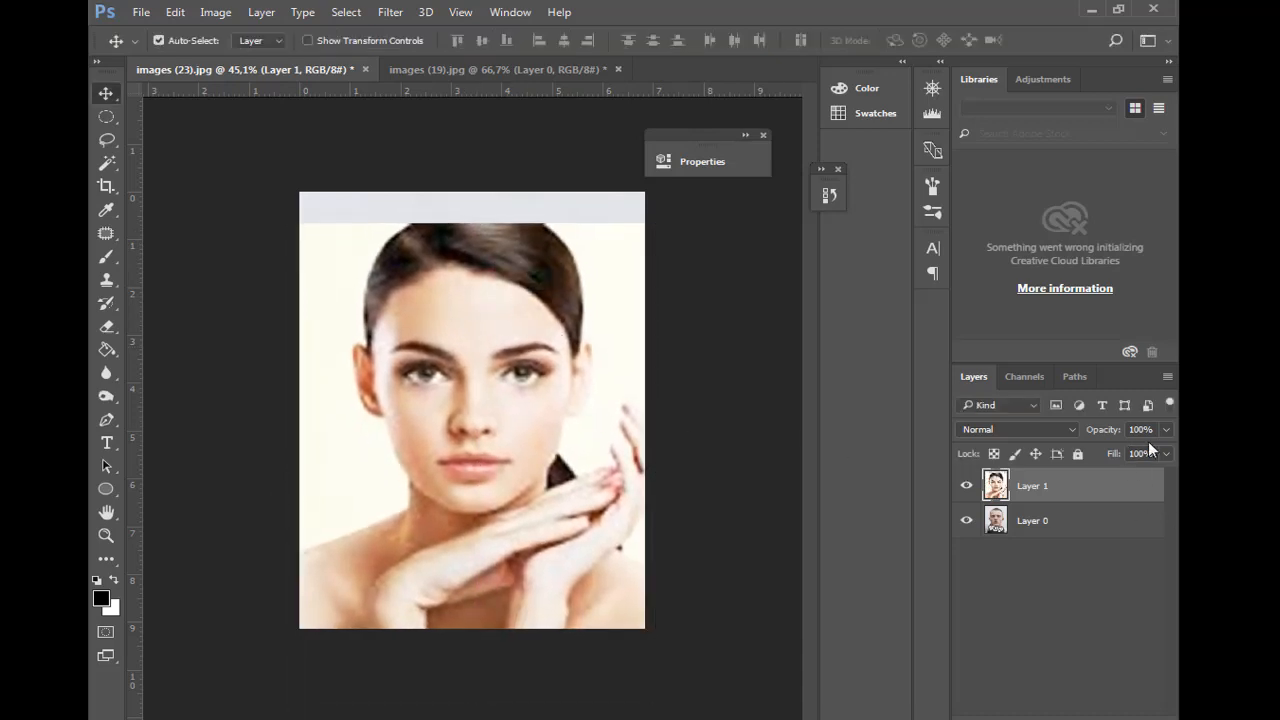
Lower the opacity of Layer 1 to 46% for aligning the two faces
{"action": "left_click", "coordinate": [1166, 430]}
{"action": "left_click_drag", "start_coordinate": [1162, 452], "coordinate": [1131, 458]}
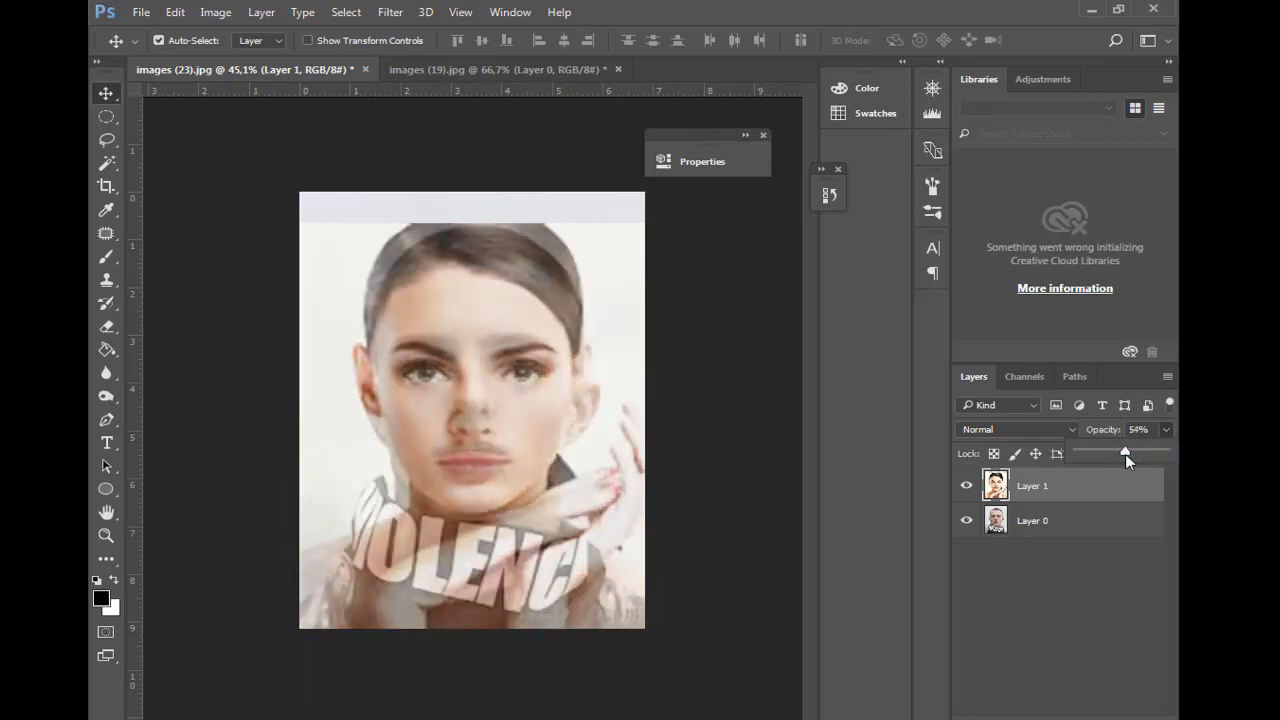
{"action": "left_click_drag", "start_coordinate": [1125, 454], "coordinate": [1120, 460]}
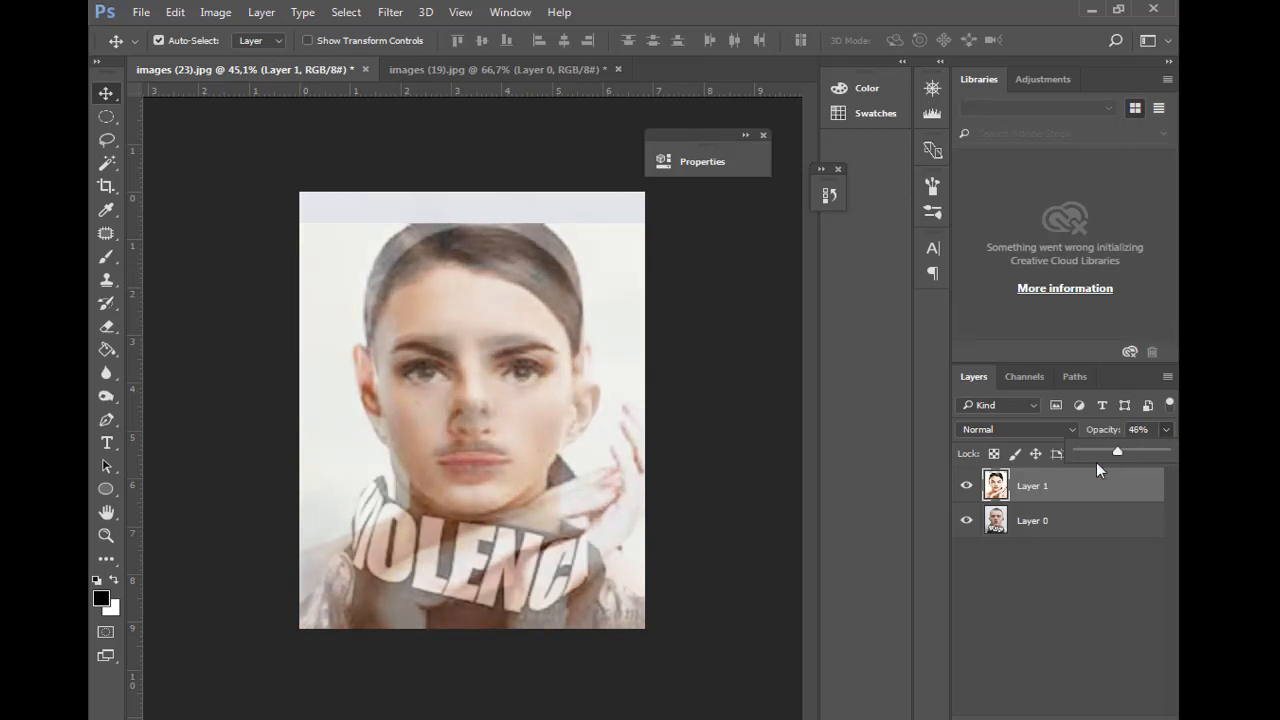
Shift the woman's layer and scale it down slightly so her eyes line up with the man's eyes
{"action": "mouse_move", "coordinate": [510, 425]}
{"action": "left_mouse_down"}
{"action": "mouse_move", "coordinate": [523, 463]}
{"action": "mouse_move", "coordinate": [503, 427]}
{"action": "mouse_move", "coordinate": [520, 443]}
{"action": "mouse_move", "coordinate": [517, 406]}
{"action": "left_mouse_up"}
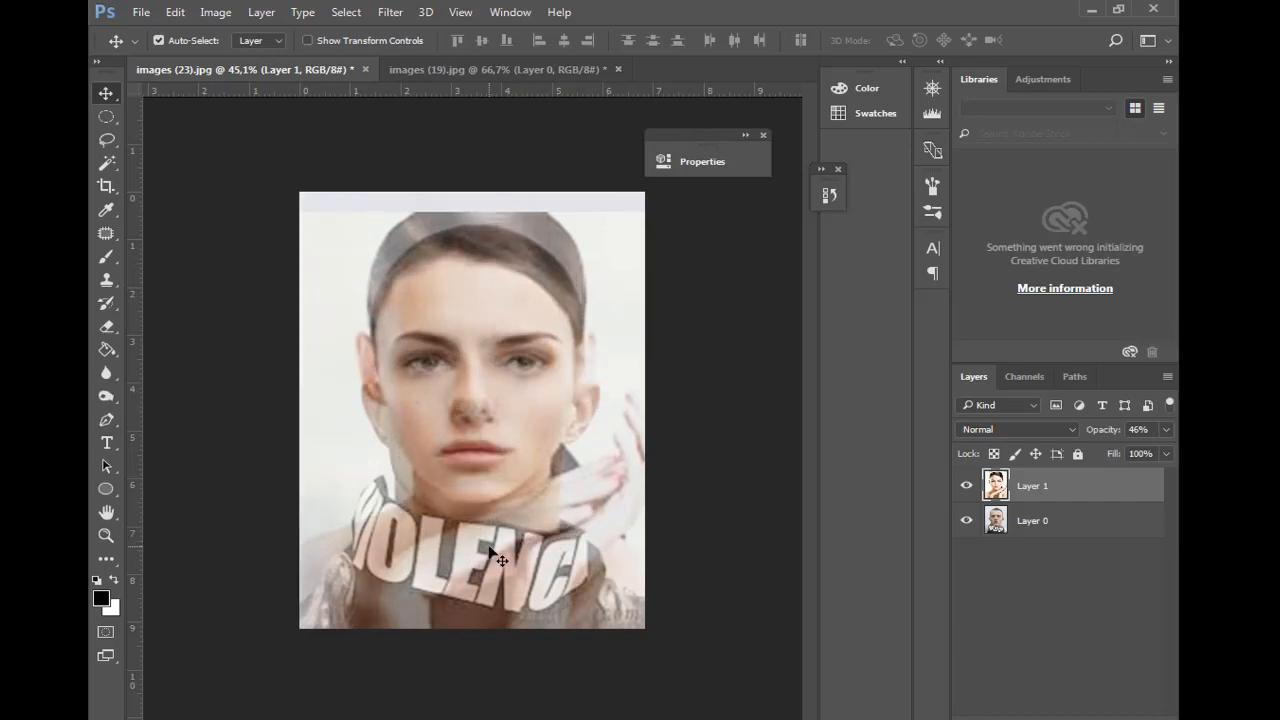
{"action": "key", "text": "ctrl+t"}
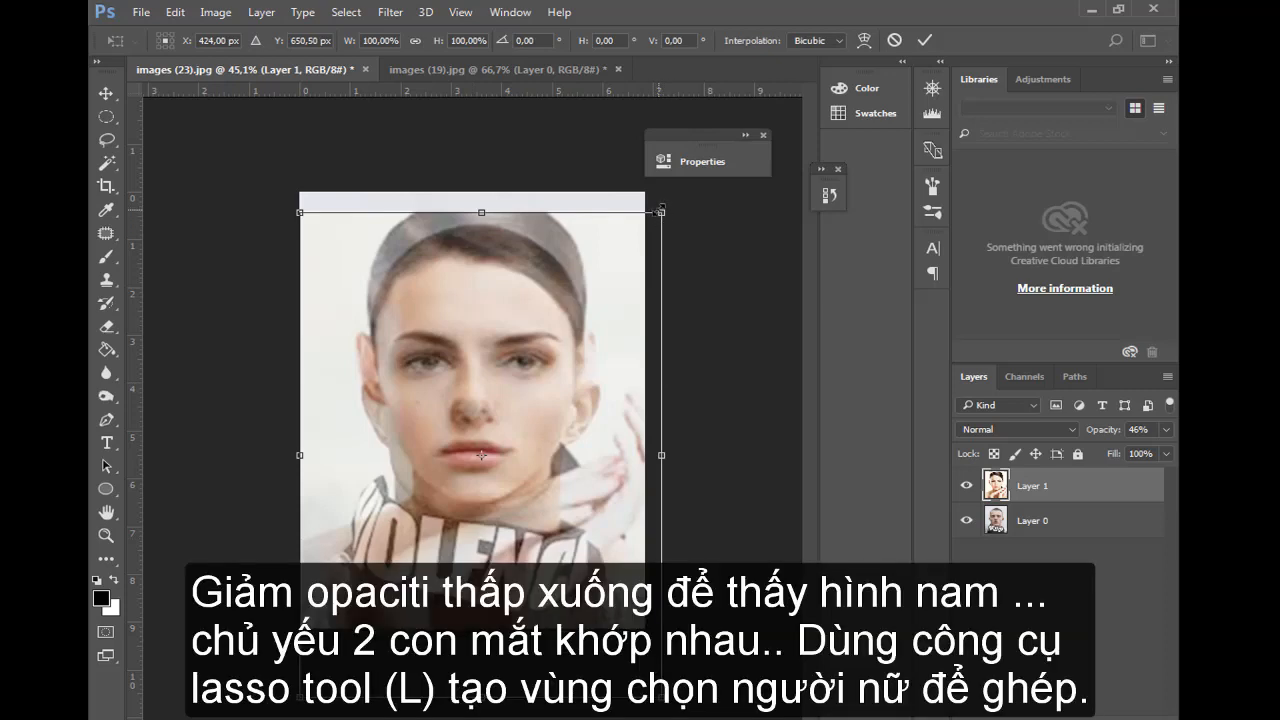
{"action": "left_click_drag", "start_coordinate": [659, 213], "coordinate": [603, 206]}
{"action": "left_click_drag", "start_coordinate": [533, 428], "coordinate": [537, 418]}
{"action": "key", "text": "Return"}
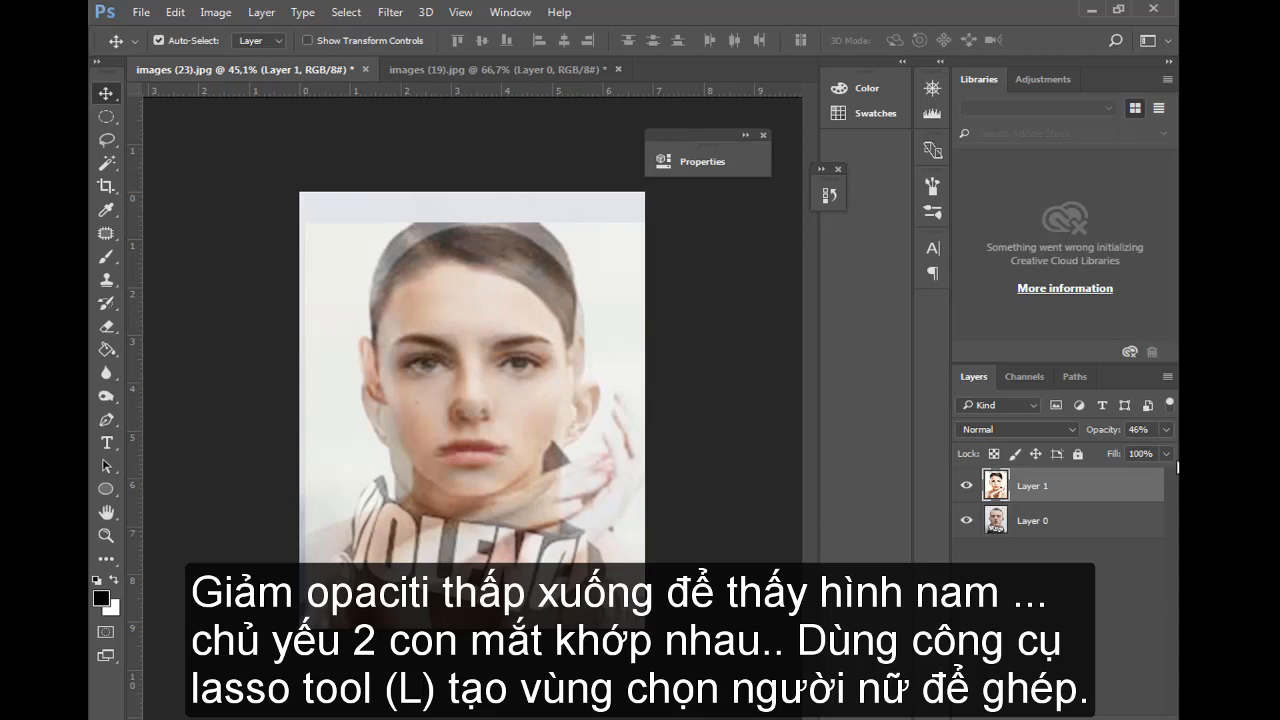
Restore Layer 1 to 100% opacity and lasso the woman's face from forehead to chin, feathering the selection by 6 pixels
{"action": "left_click", "coordinate": [1166, 431]}
{"action": "left_click_drag", "start_coordinate": [1117, 452], "coordinate": [1168, 452]}
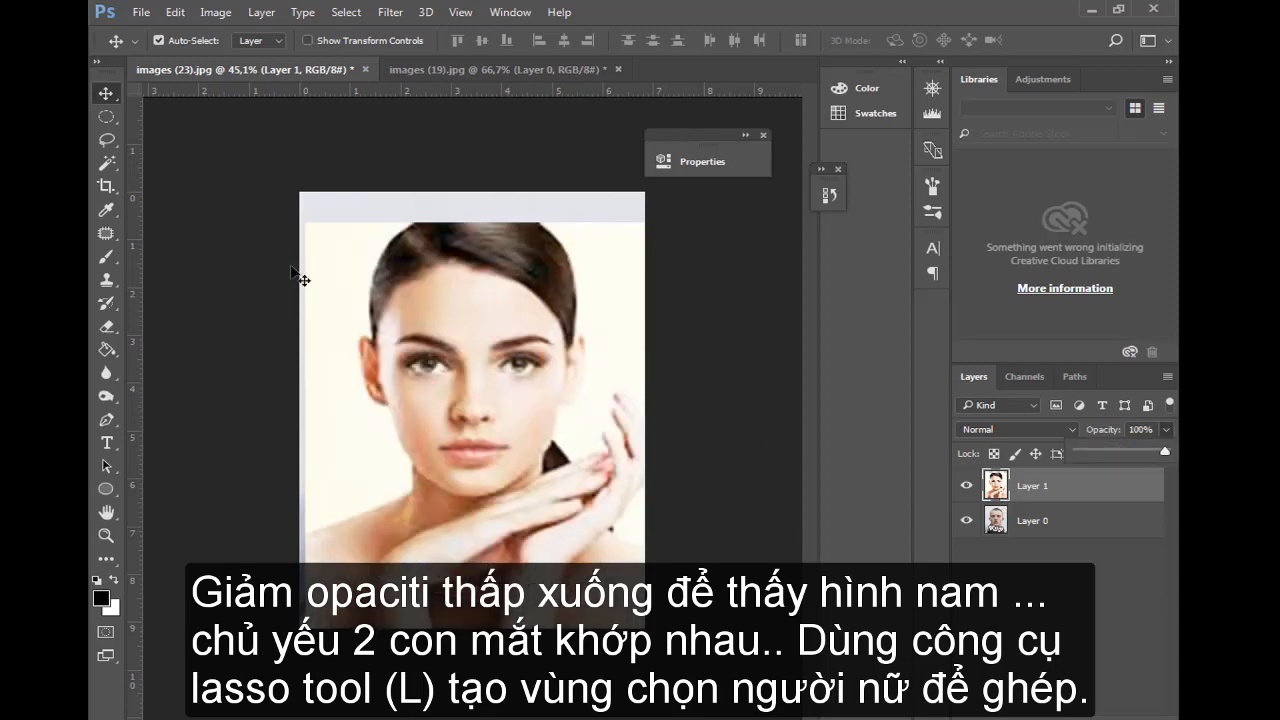
{"action": "key", "text": "l"}
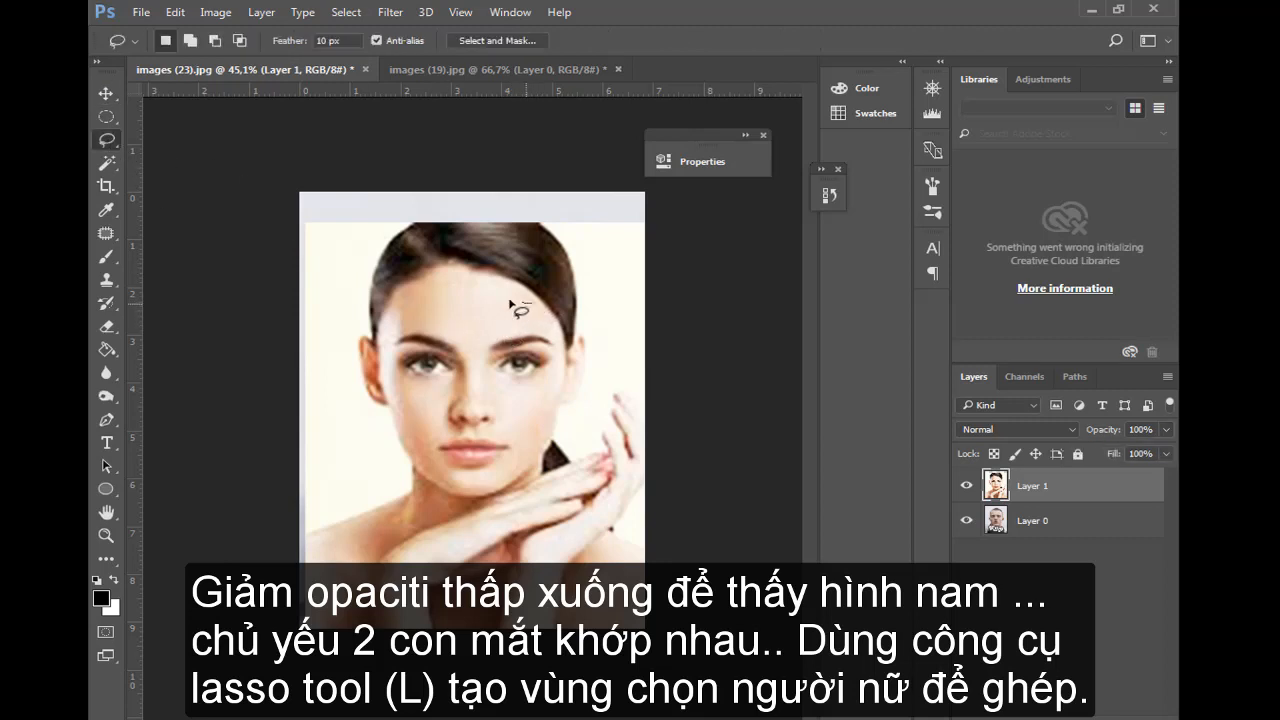
{"action": "mouse_move", "coordinate": [531, 303]}
{"action": "left_mouse_down"}
{"action": "mouse_move", "coordinate": [437, 293]}
{"action": "mouse_move", "coordinate": [414, 301]}
{"action": "mouse_move", "coordinate": [388, 342]}
{"action": "mouse_move", "coordinate": [394, 412]}
{"action": "mouse_move", "coordinate": [452, 488]}
{"action": "mouse_move", "coordinate": [505, 481]}
{"action": "mouse_move", "coordinate": [528, 459]}
{"action": "mouse_move", "coordinate": [554, 392]}
{"action": "mouse_move", "coordinate": [538, 310]}
{"action": "left_mouse_up"}
{"action": "key", "text": "shift+F6"}
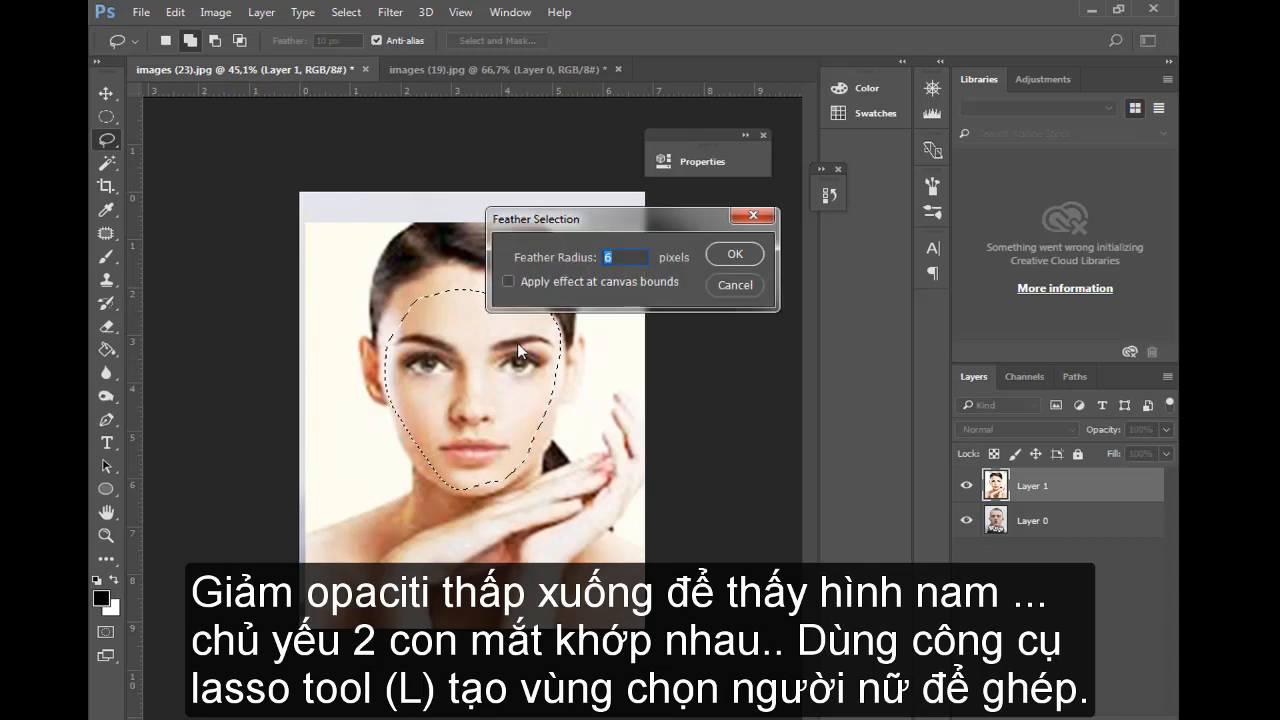
{"action": "left_click", "coordinate": [731, 256]}
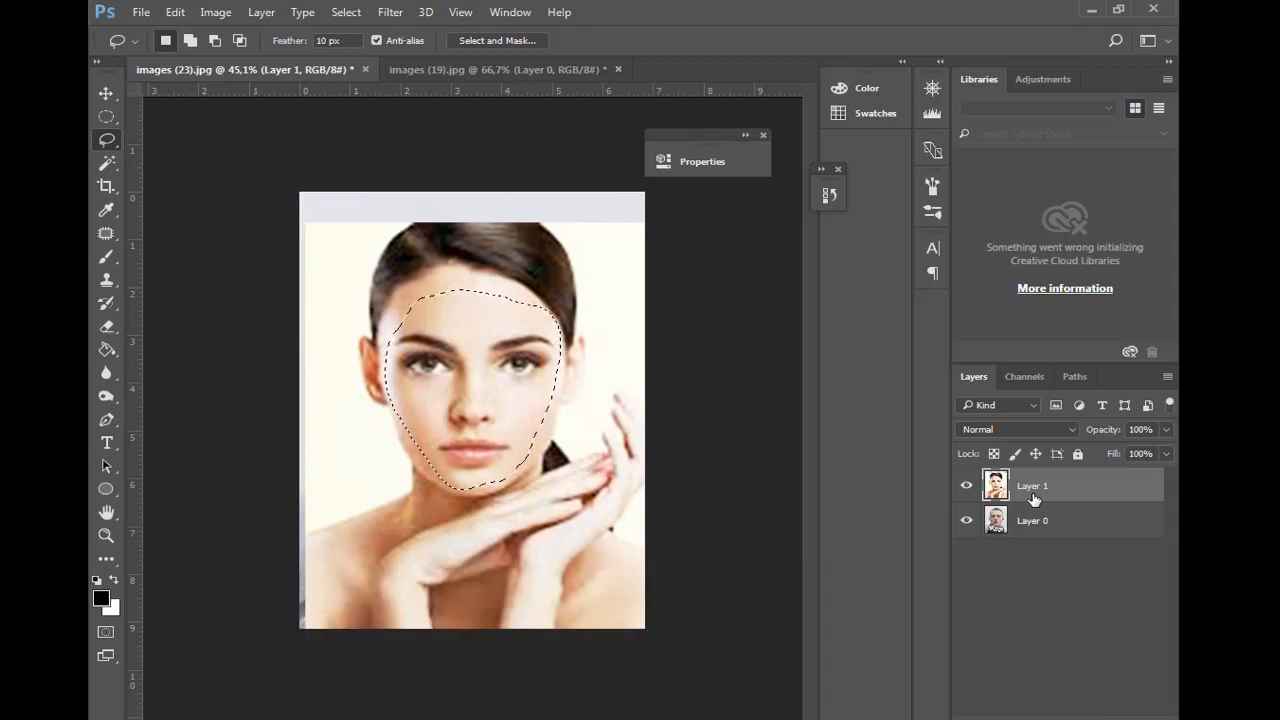
Copy the selected face to a new layer, then hide and delete the full portrait on Layer 1
{"action": "key", "text": "ctrl+j"}
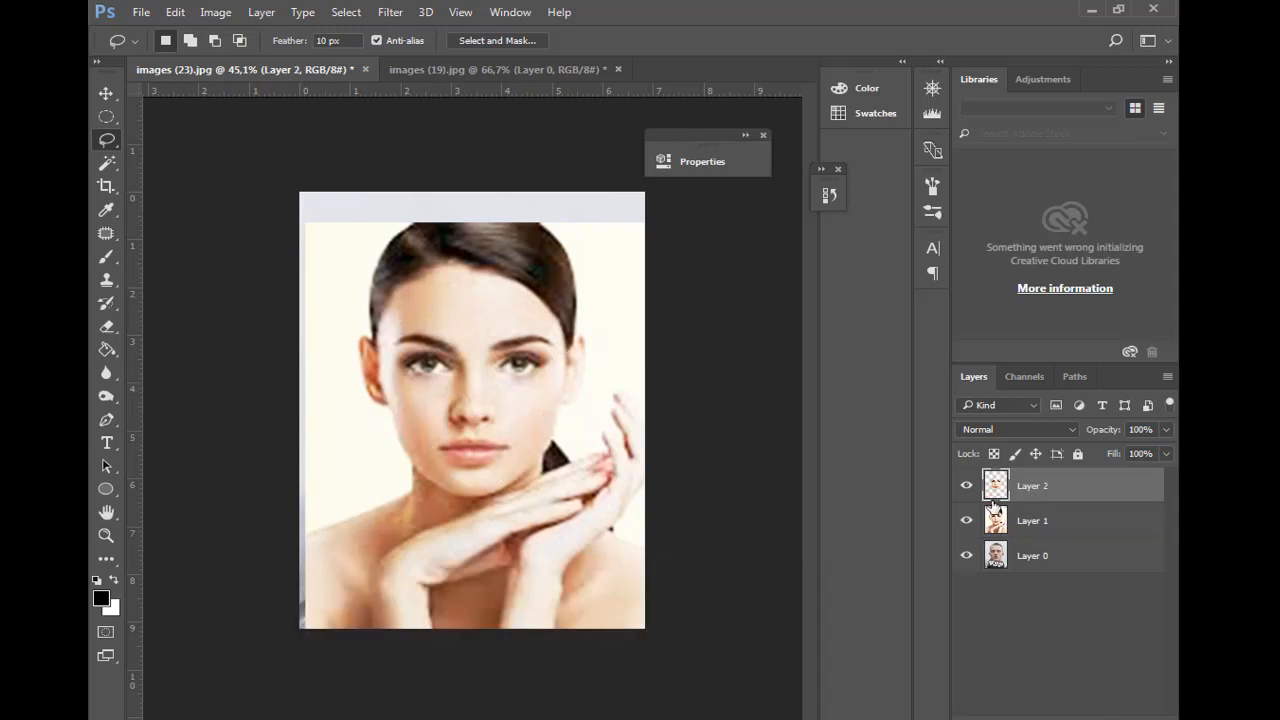
{"action": "left_click", "coordinate": [966, 521]}
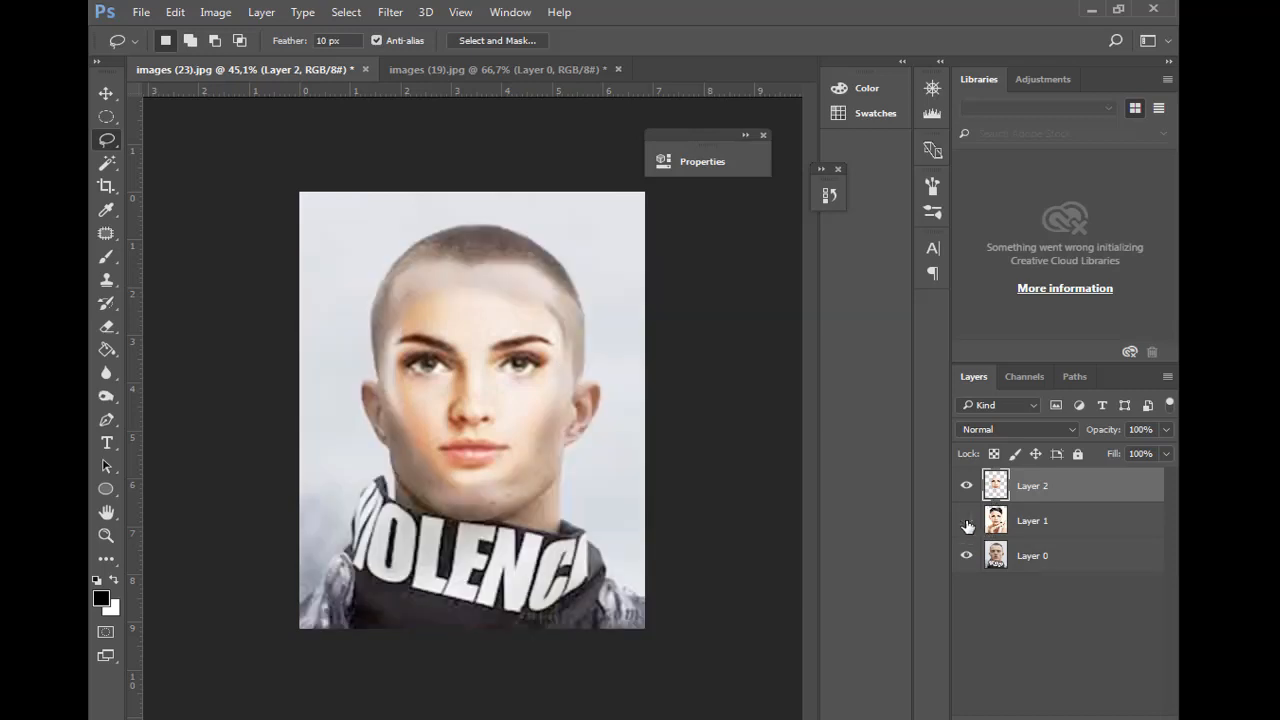
{"action": "left_click", "coordinate": [1112, 529]}
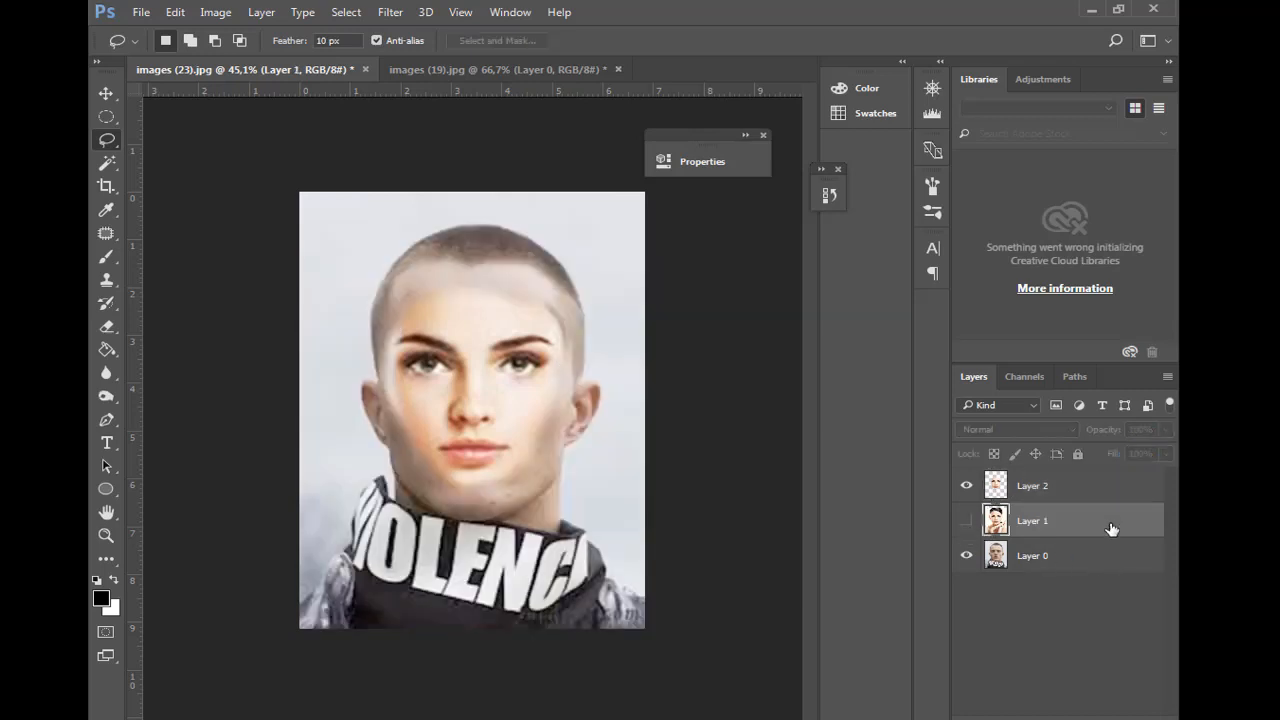
{"action": "key", "text": "Delete"}
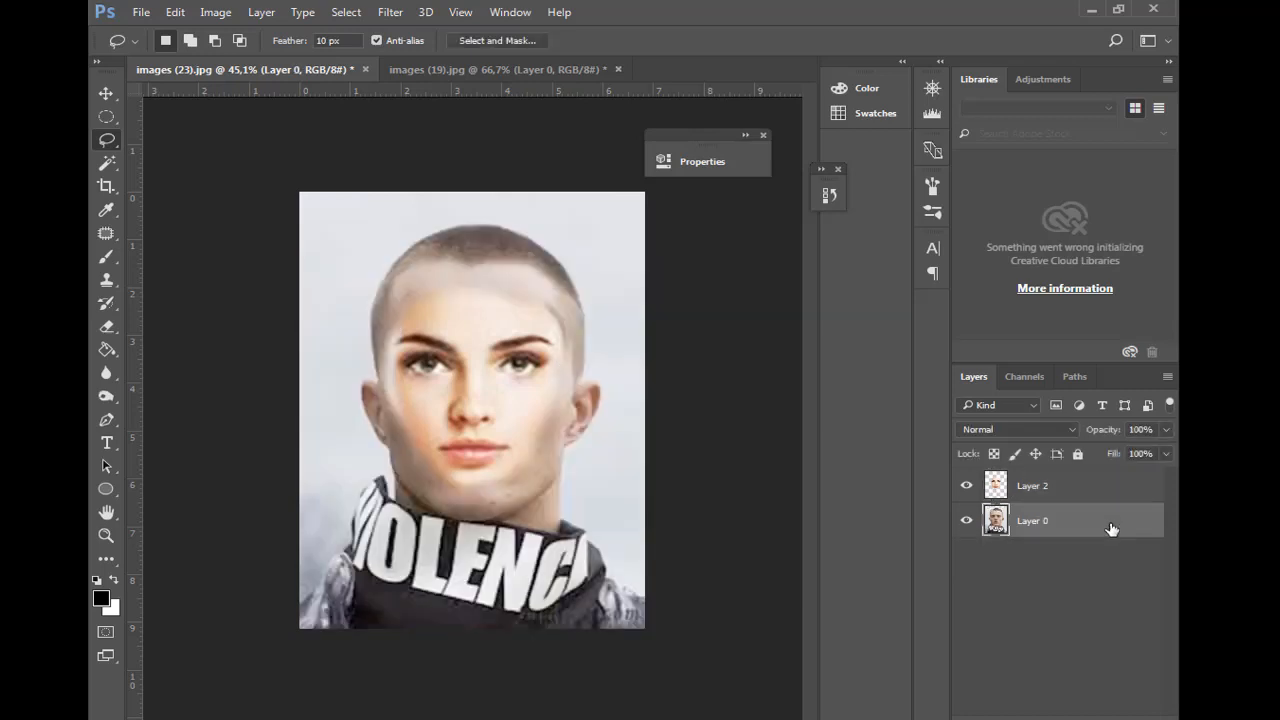
Move the cut-out face on Layer 2 slightly down and left over the man's face
{"action": "left_click", "coordinate": [1032, 490]}
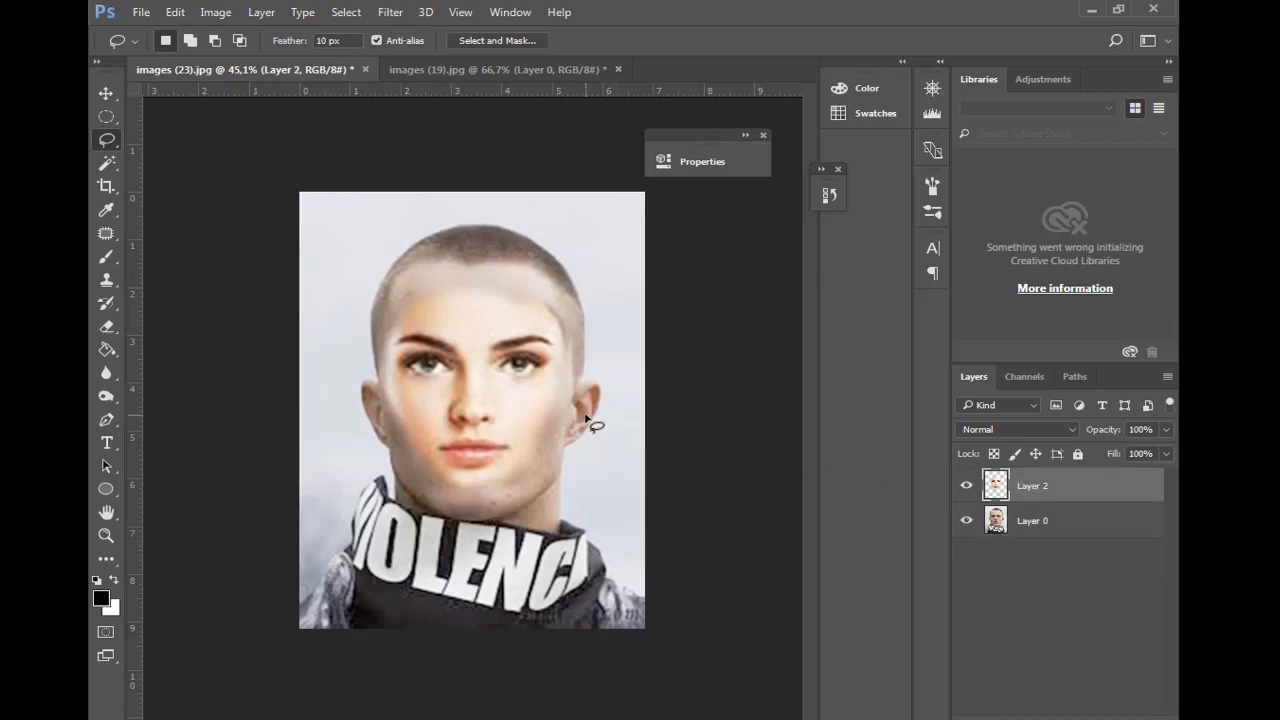
{"action": "key", "text": "v"}
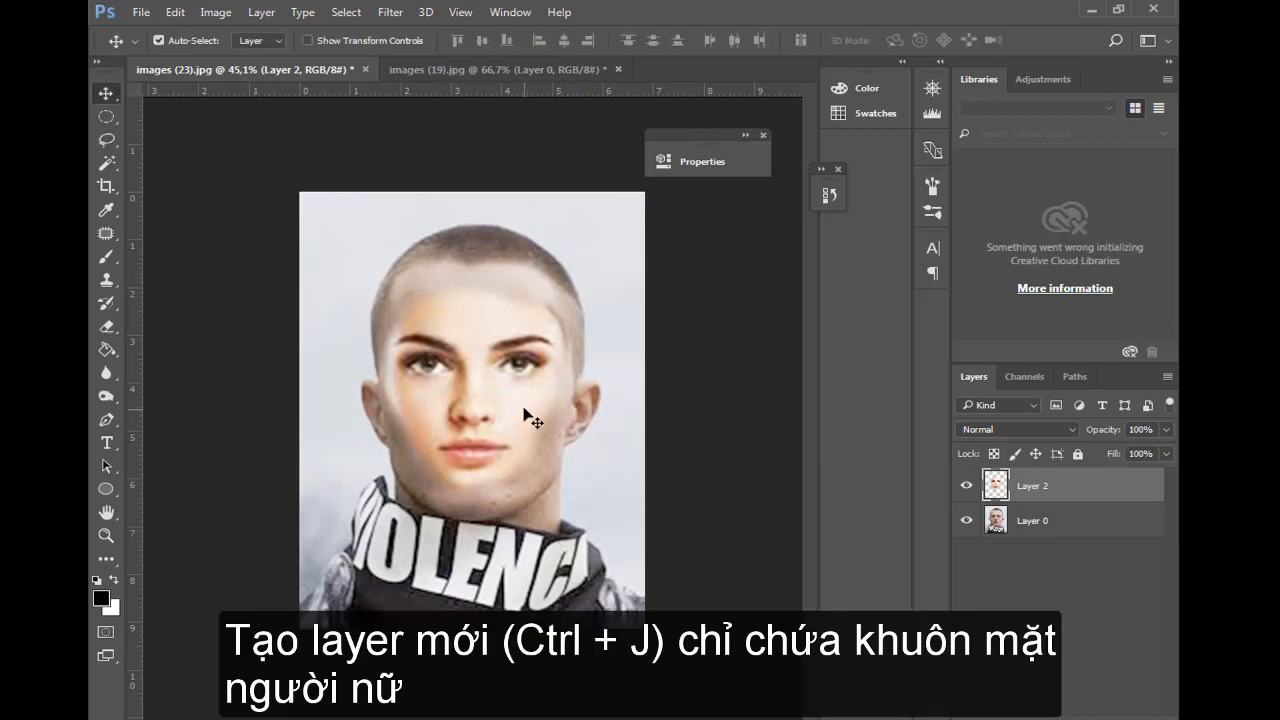
{"action": "mouse_move", "coordinate": [534, 398]}
{"action": "left_mouse_down"}
{"action": "mouse_move", "coordinate": [554, 417]}
{"action": "mouse_move", "coordinate": [571, 503]}
{"action": "mouse_move", "coordinate": [531, 408]}
{"action": "left_mouse_up"}
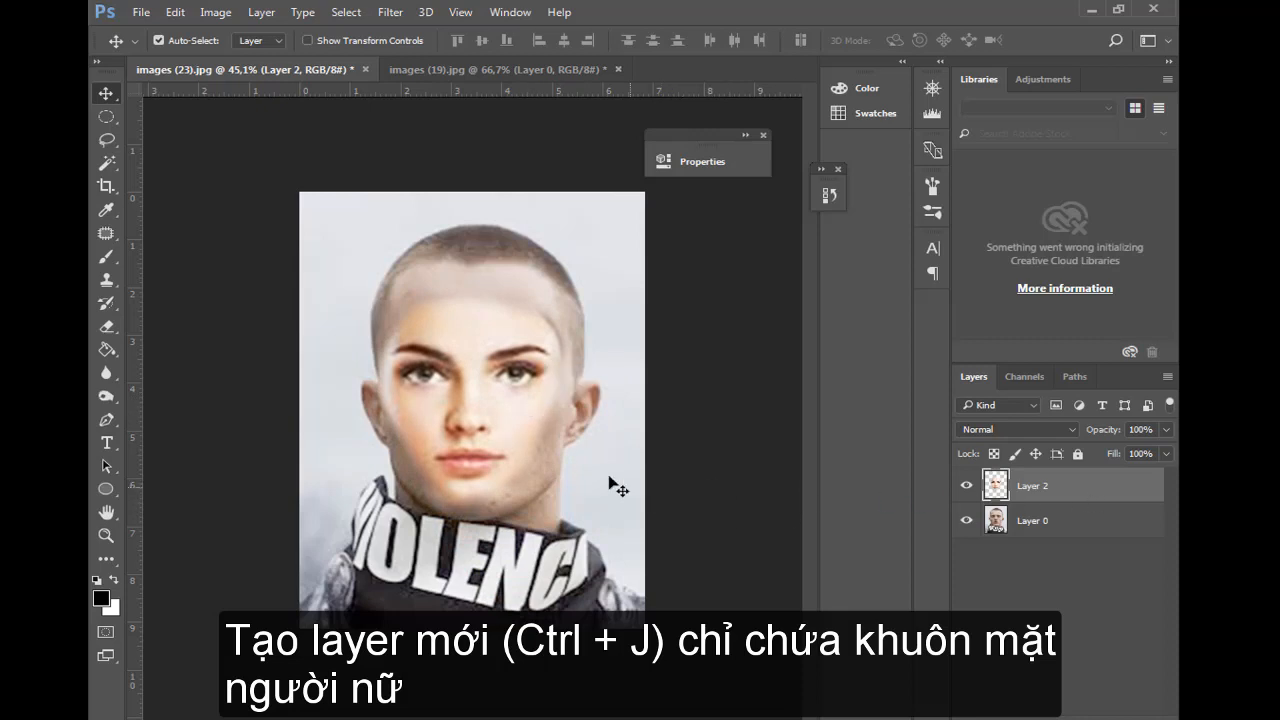
Lower Layer 2's opacity to 42% so the man's features show through the woman's face
{"action": "key", "text": "z"}
{"action": "left_click", "coordinate": [516, 425]}
{"action": "left_click", "coordinate": [516, 426]}
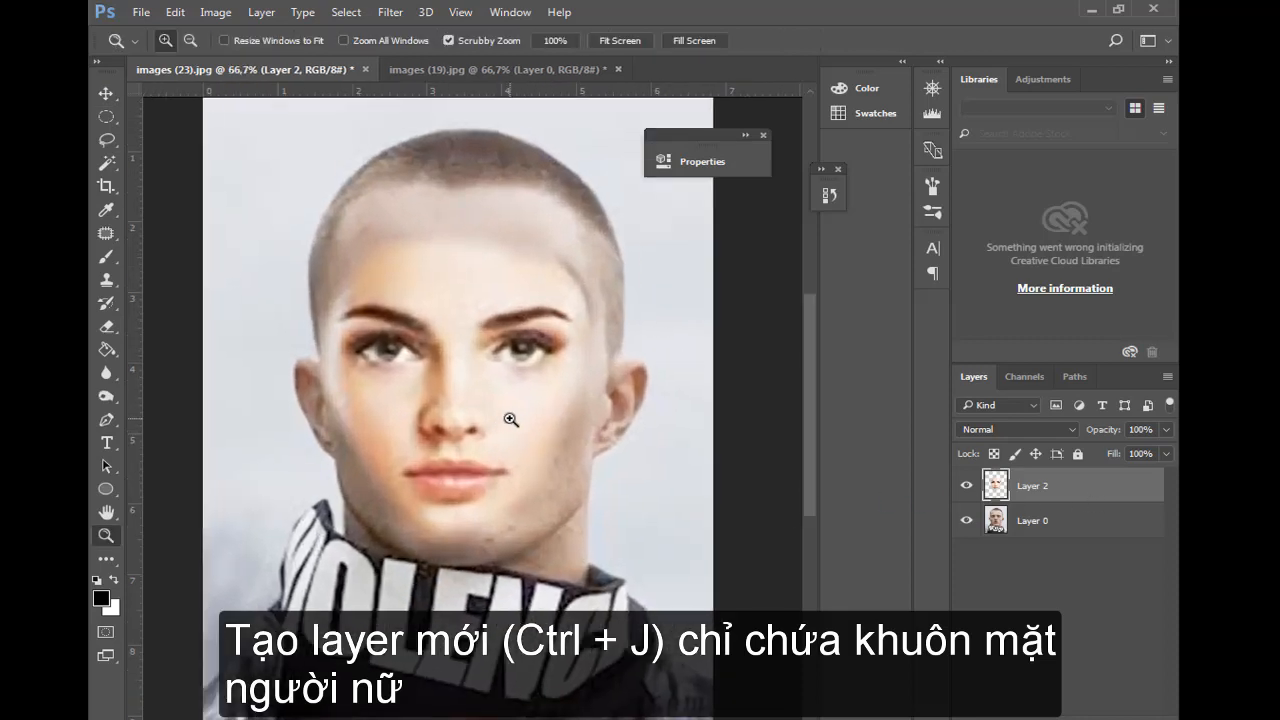
{"action": "left_click", "coordinate": [510, 421]}
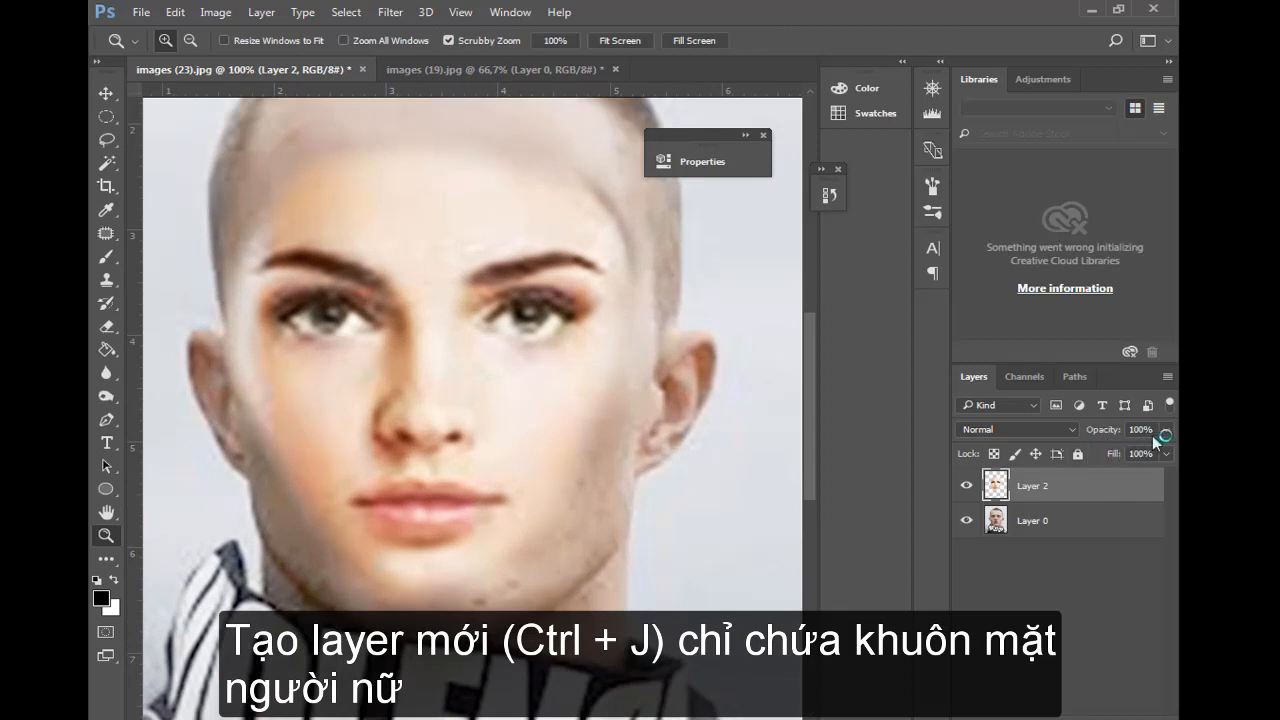
{"action": "left_click", "coordinate": [1166, 429]}
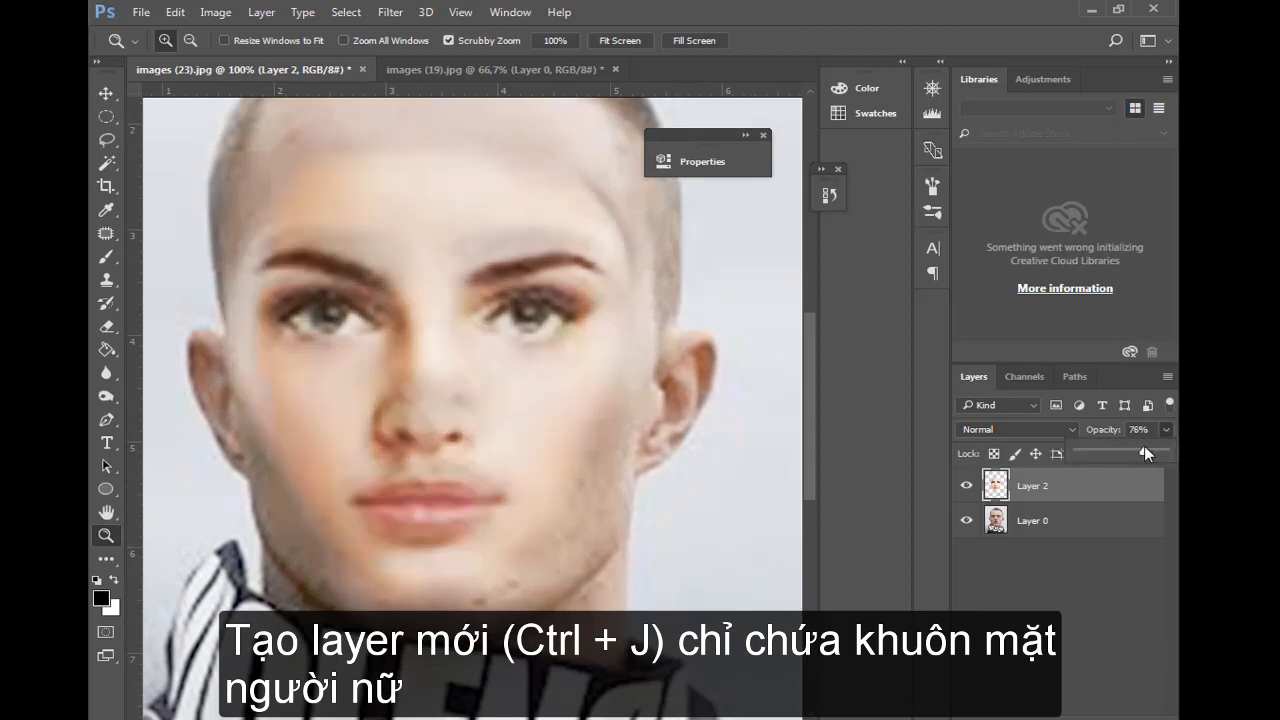
{"action": "left_click_drag", "start_coordinate": [1129, 451], "coordinate": [1117, 446]}
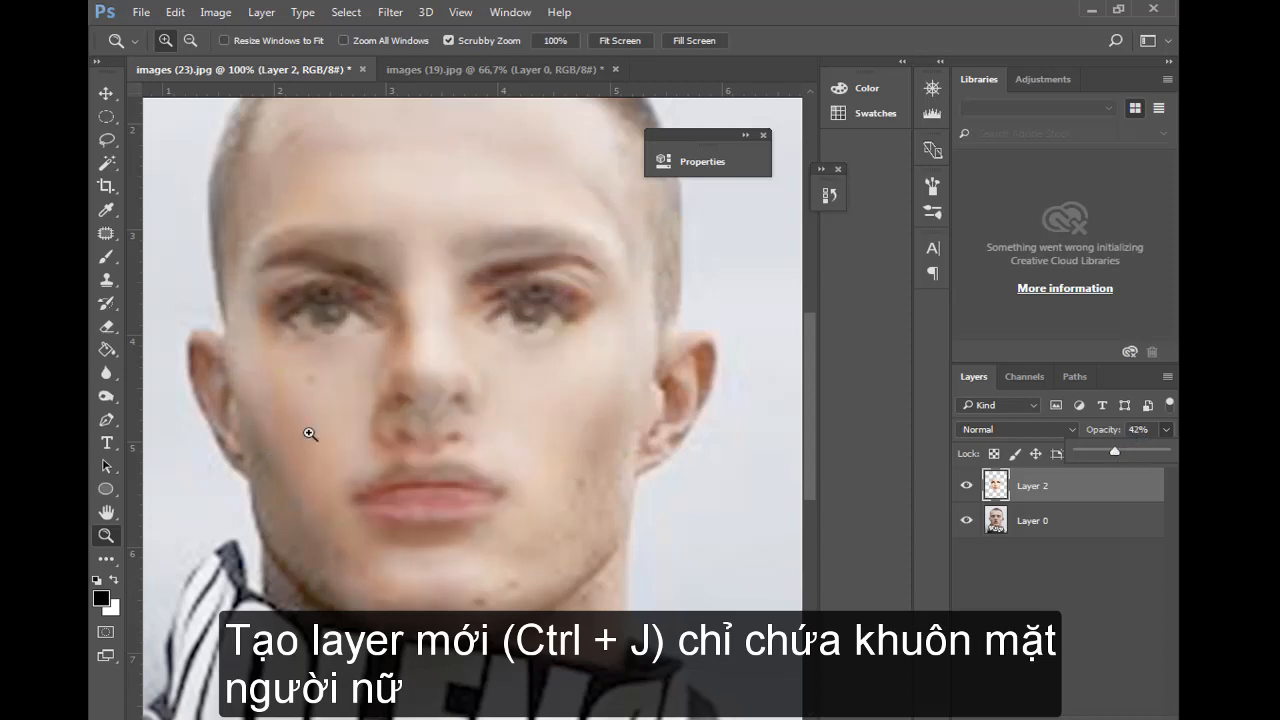
Move the woman's face slightly up and right to match the man's eyes and mouth, and restore Layer 2 to 100% opacity
{"action": "key", "text": "v"}
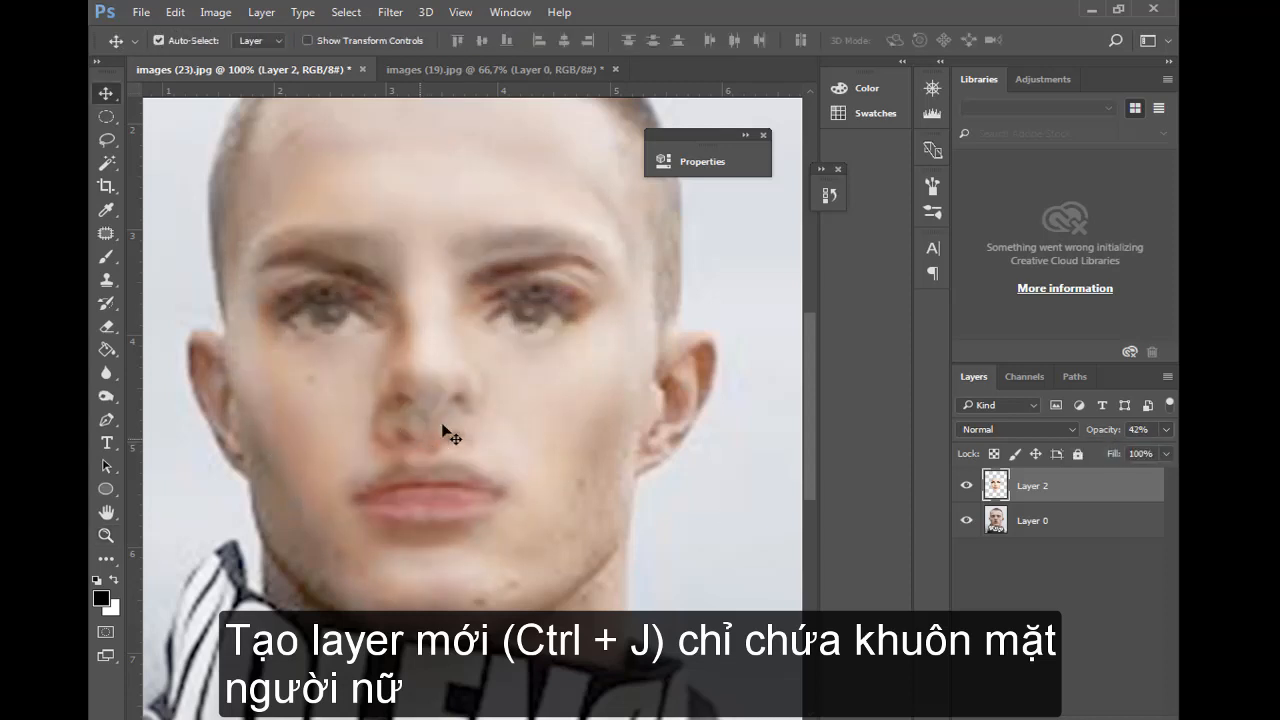
{"action": "mouse_move", "coordinate": [471, 380]}
{"action": "left_mouse_down"}
{"action": "mouse_move", "coordinate": [473, 459]}
{"action": "mouse_move", "coordinate": [478, 360]}
{"action": "left_mouse_up"}
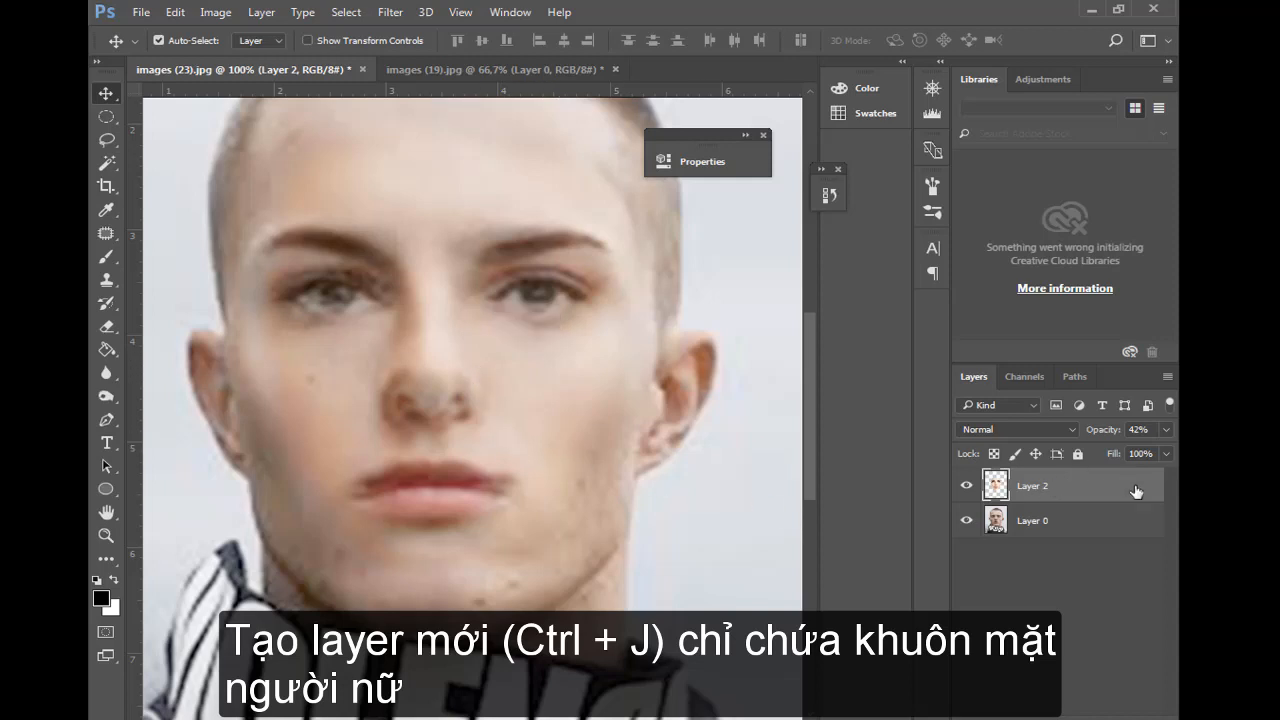
{"action": "left_click", "coordinate": [1165, 429]}
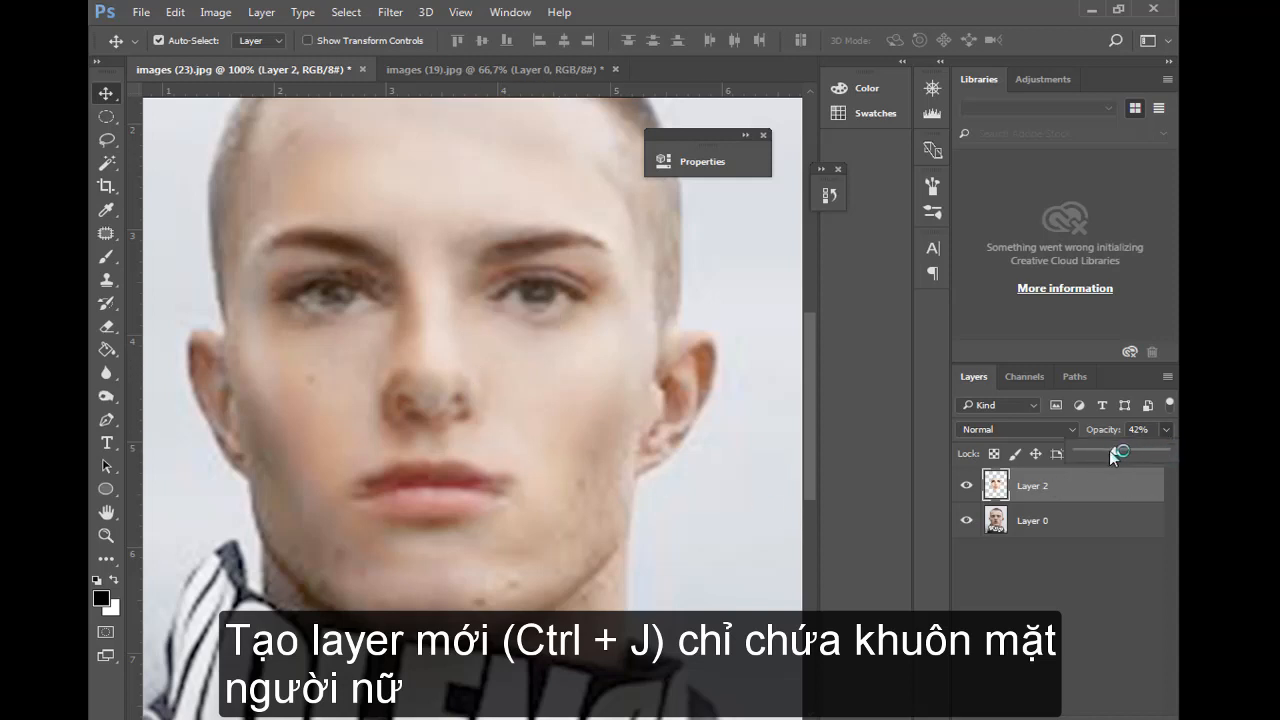
{"action": "left_click_drag", "start_coordinate": [1117, 455], "coordinate": [1164, 452]}
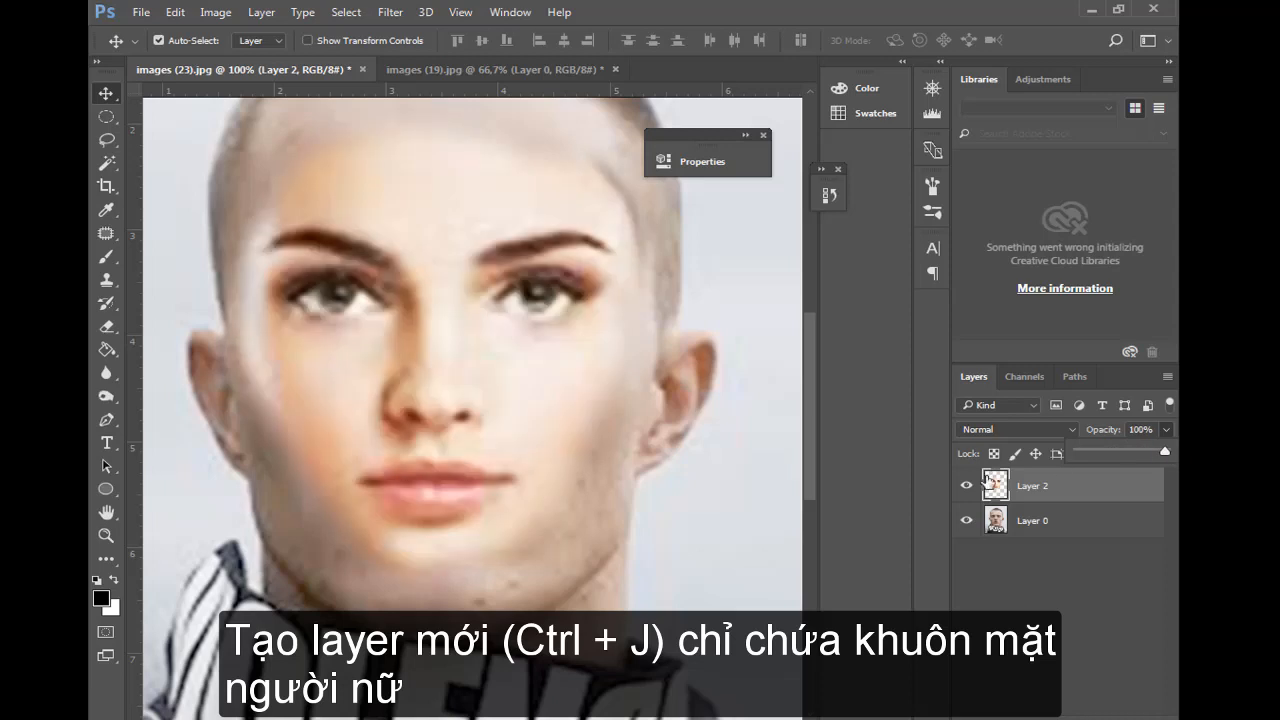
Enlarge the face on Layer 2 to about 105.7% width and 105.6% height with Free Transform
{"action": "key", "text": "z"}
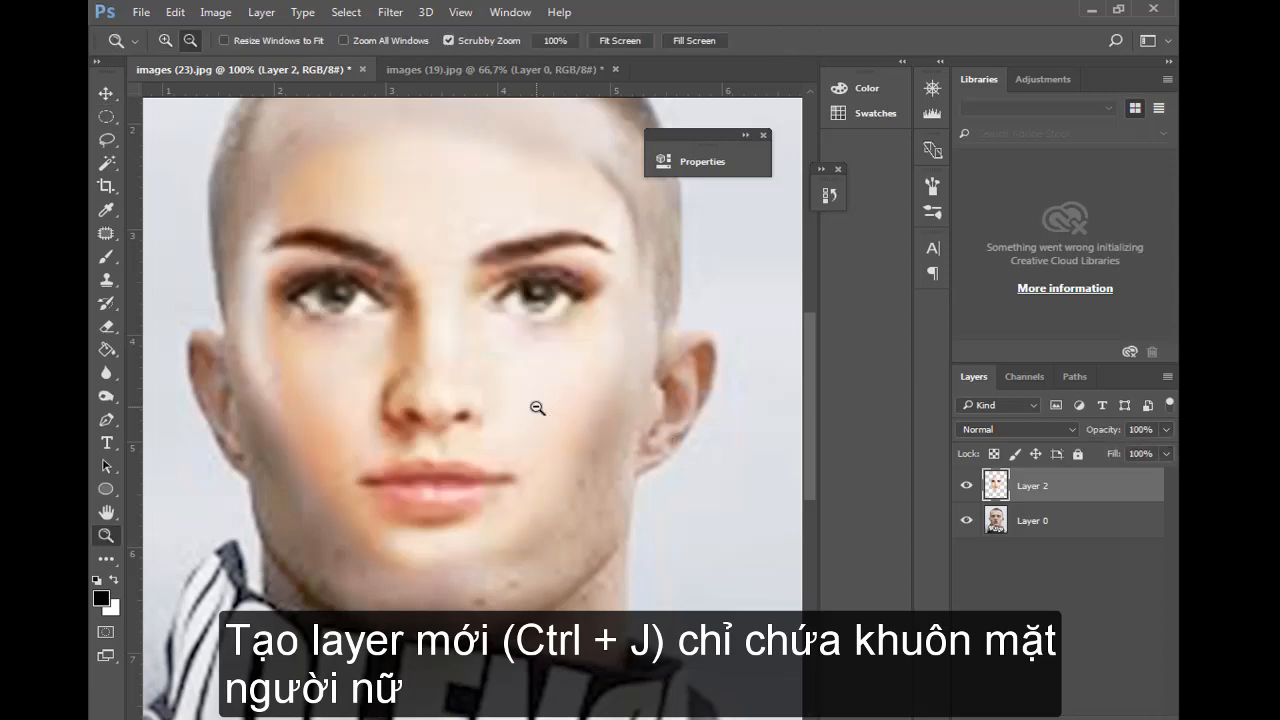
{"action": "left_click", "coordinate": [537, 408], "text": "alt"}
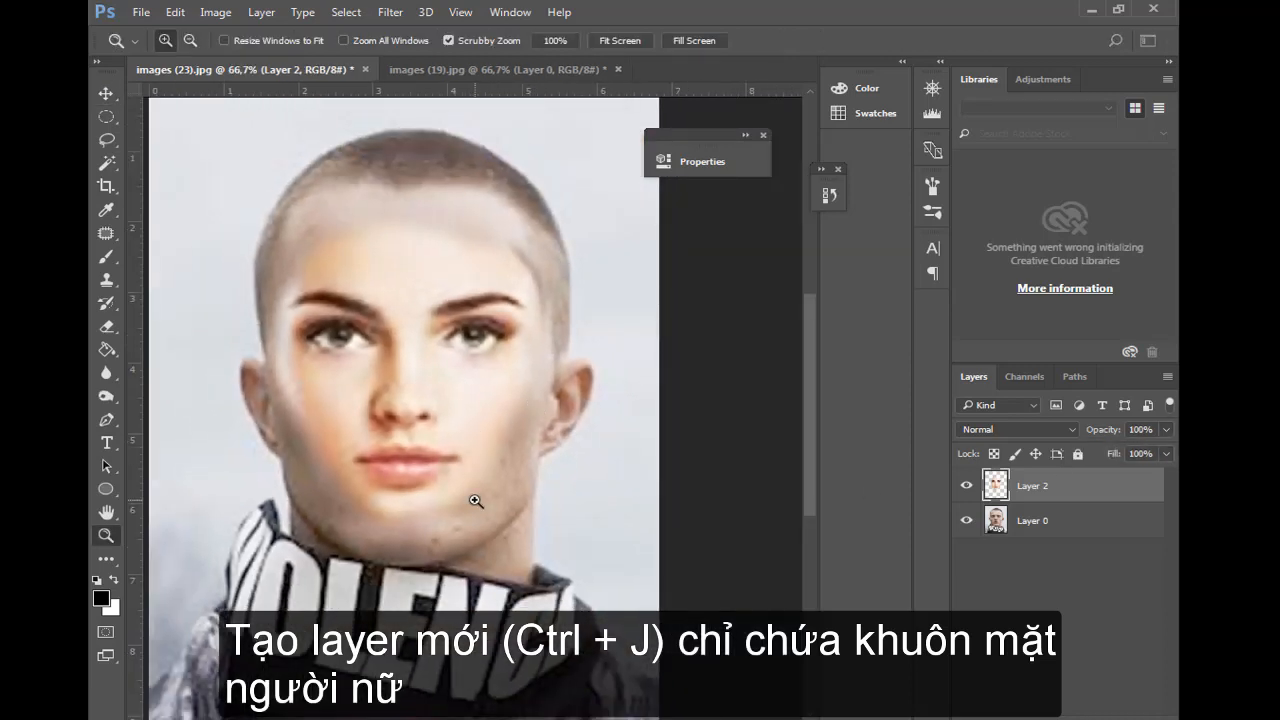
{"action": "key", "text": "ctrl+t"}
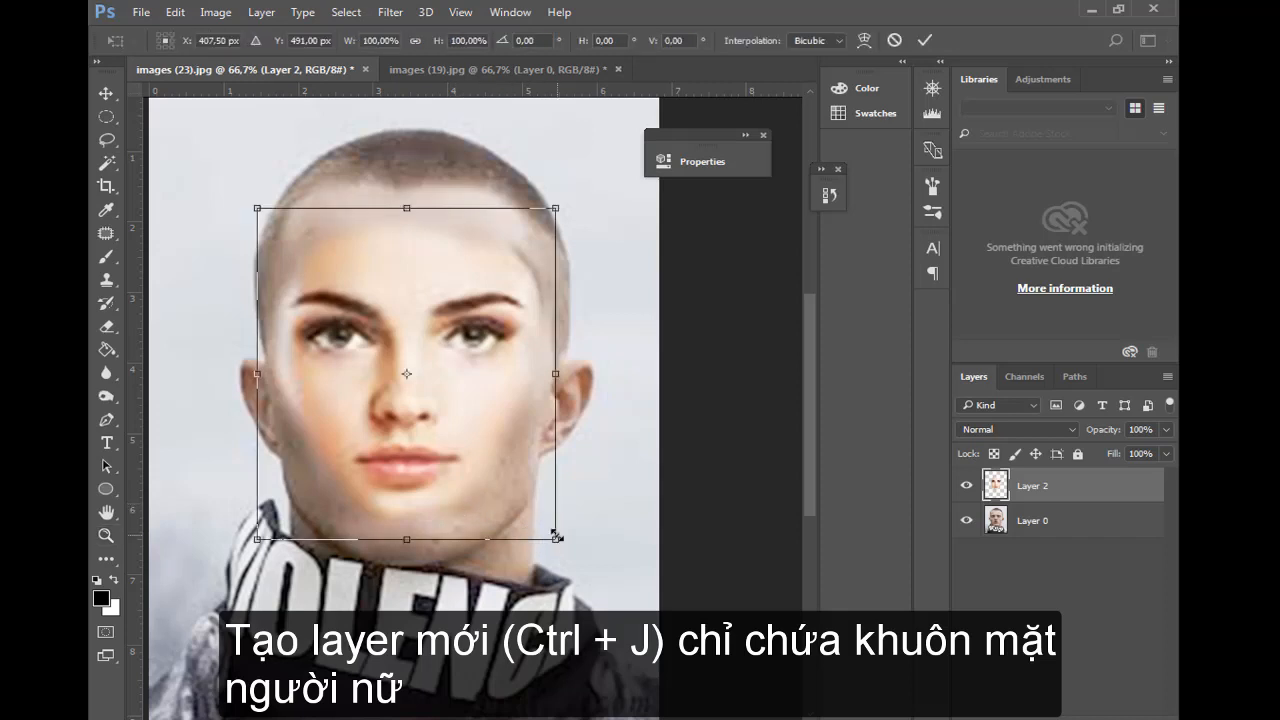
{"action": "left_click_drag", "start_coordinate": [555, 539], "coordinate": [564, 548]}
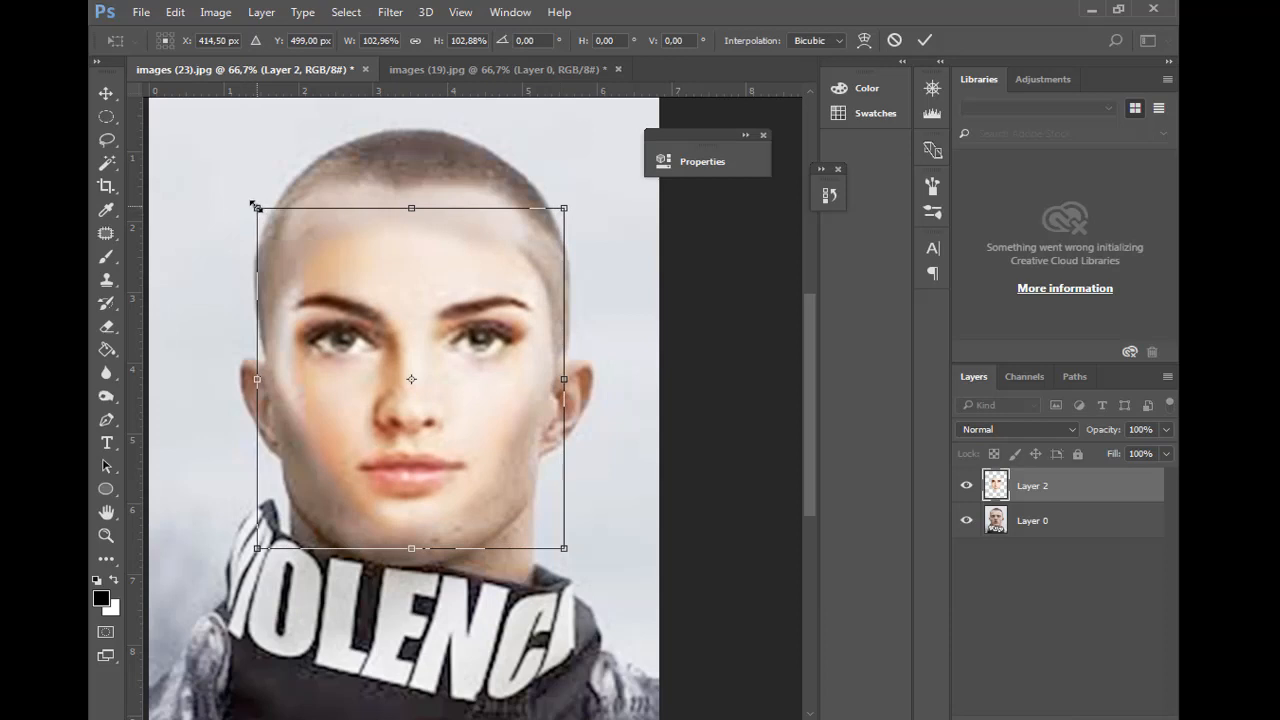
{"action": "left_click_drag", "start_coordinate": [253, 205], "coordinate": [250, 201]}
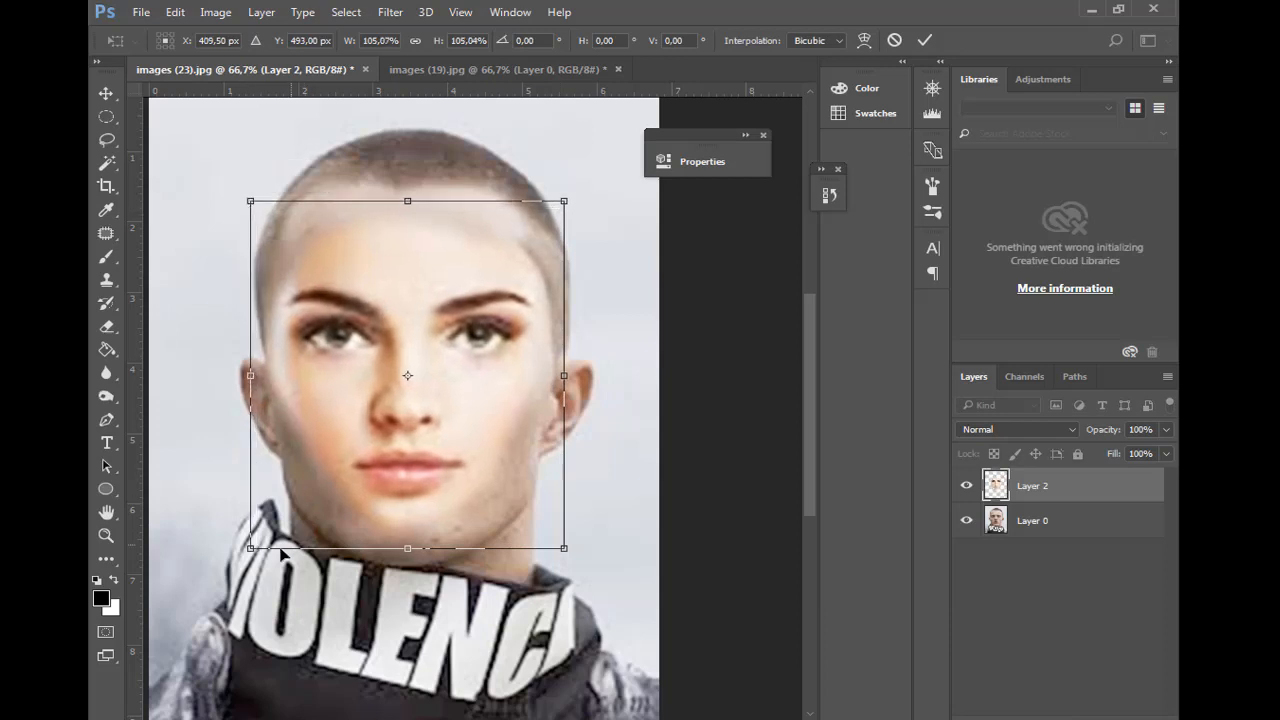
{"action": "left_click_drag", "start_coordinate": [251, 545], "coordinate": [249, 548]}
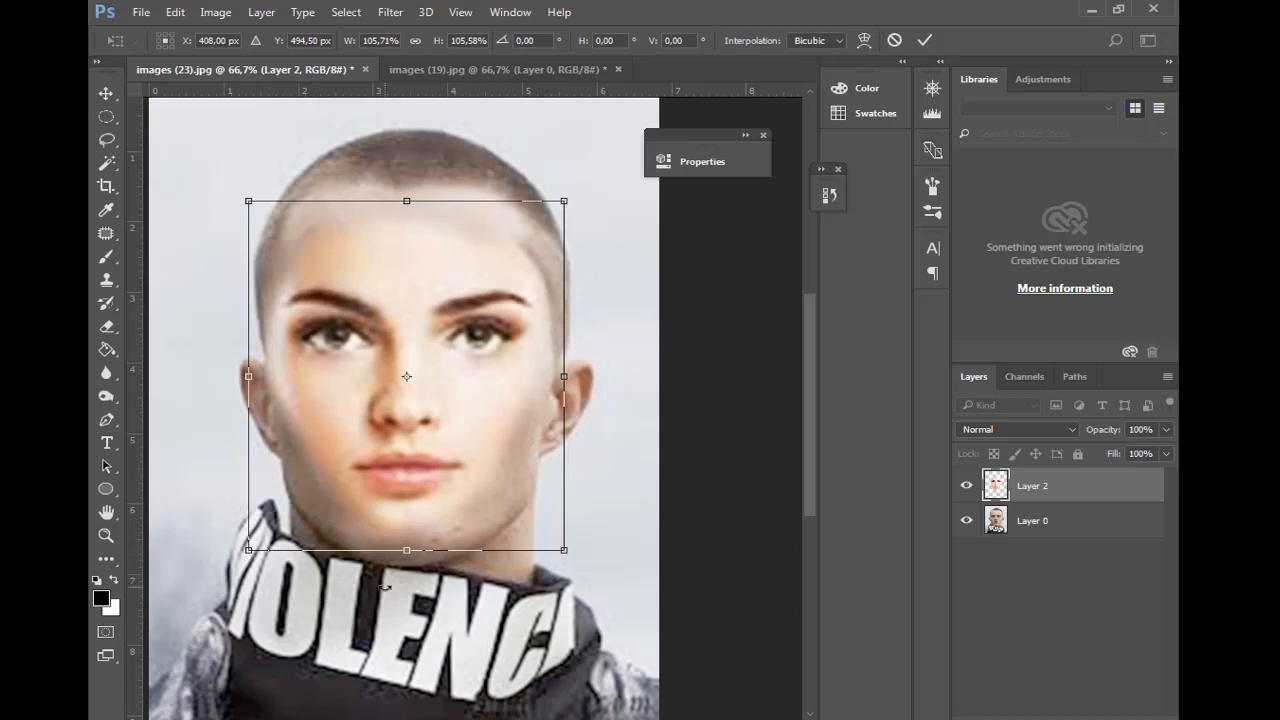
{"action": "key", "text": "z"}
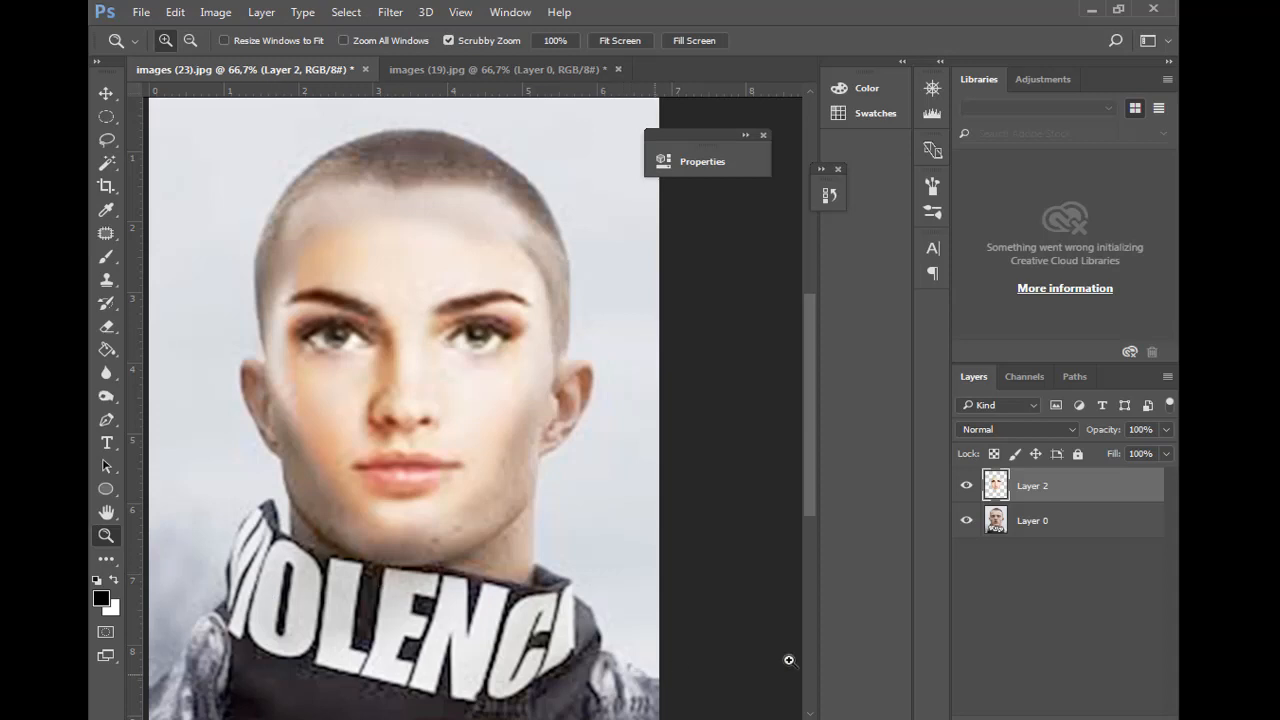
Compare the swapped face with the man's original by hiding and showing Layer 2, and add a white layer mask to Layer 2
{"action": "left_click", "coordinate": [1052, 528]}
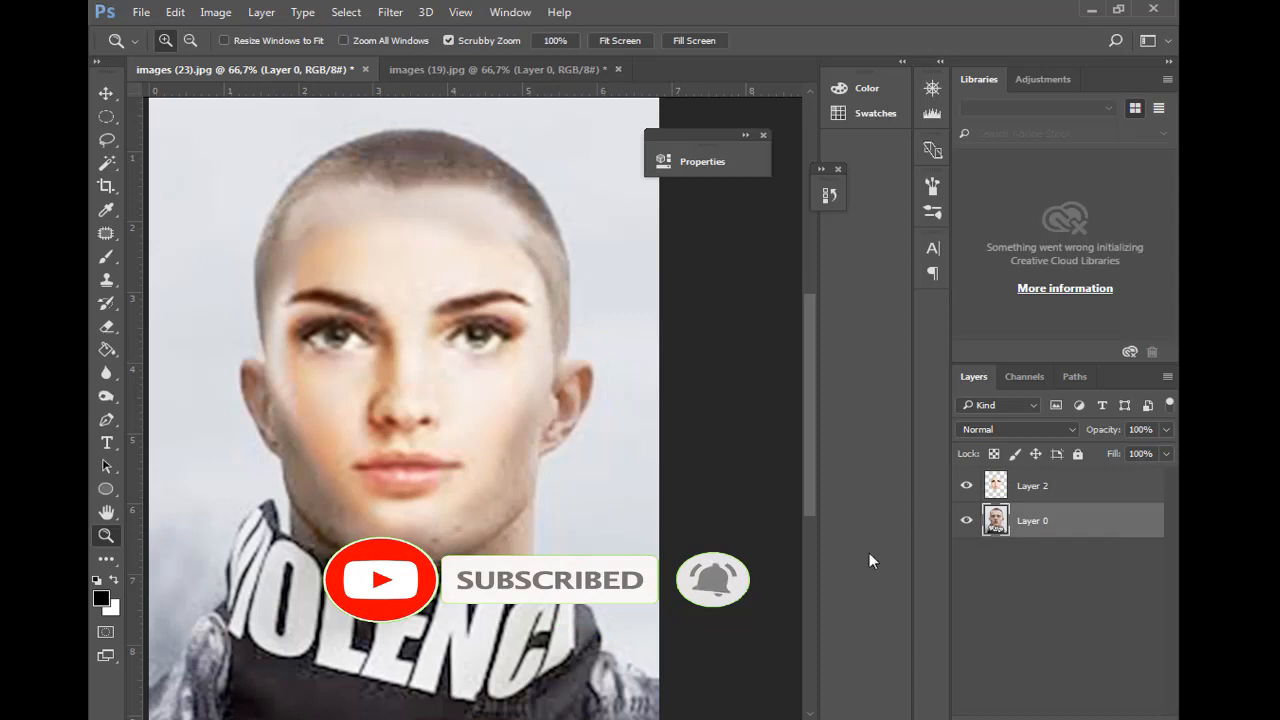
{"action": "left_click", "coordinate": [966, 488]}
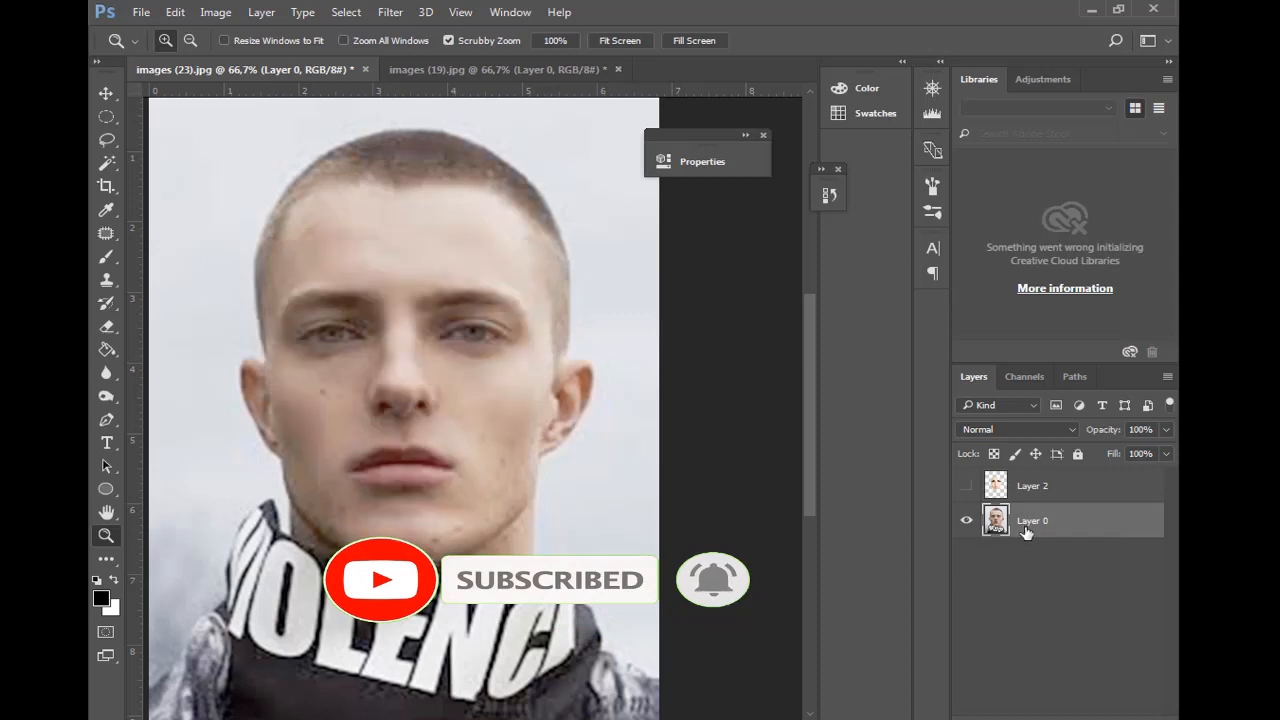
{"action": "left_click", "coordinate": [968, 487]}
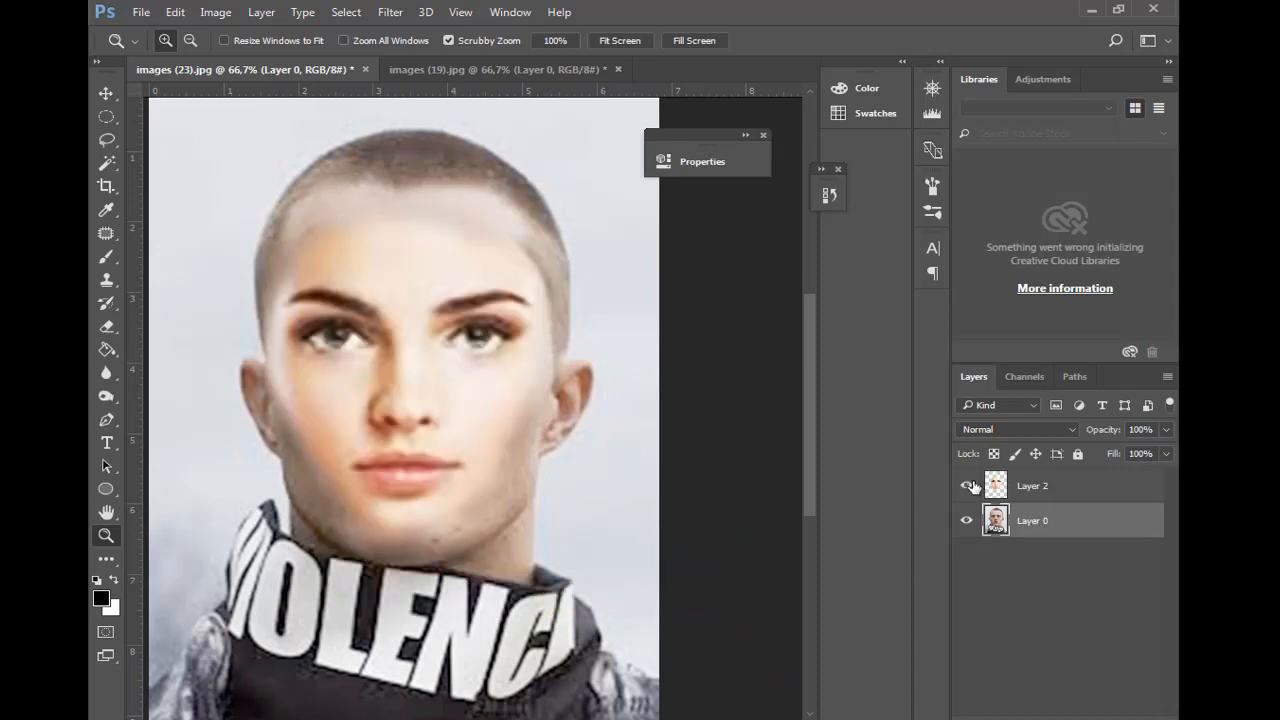
{"action": "left_click", "coordinate": [1045, 492]}
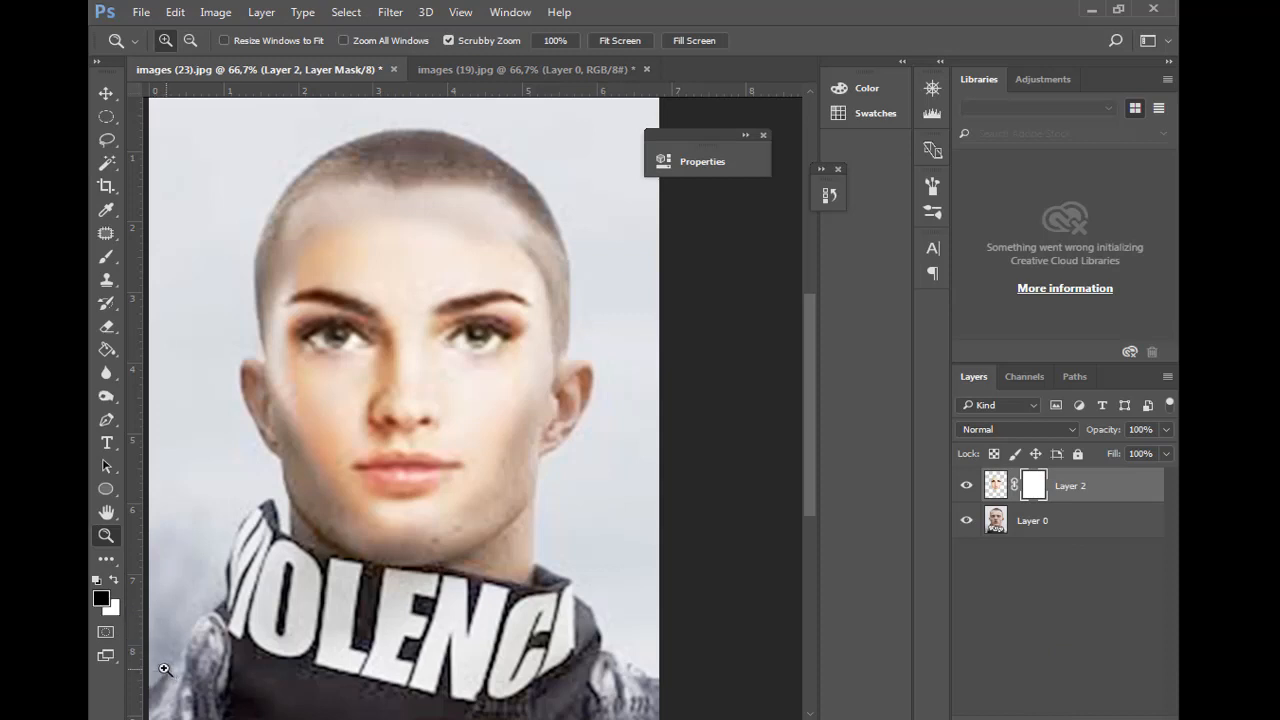
Paint black on Layer 2's mask around the face's outer edge with a soft 100 px brush at 23% opacity
{"action": "key", "text": "b"}
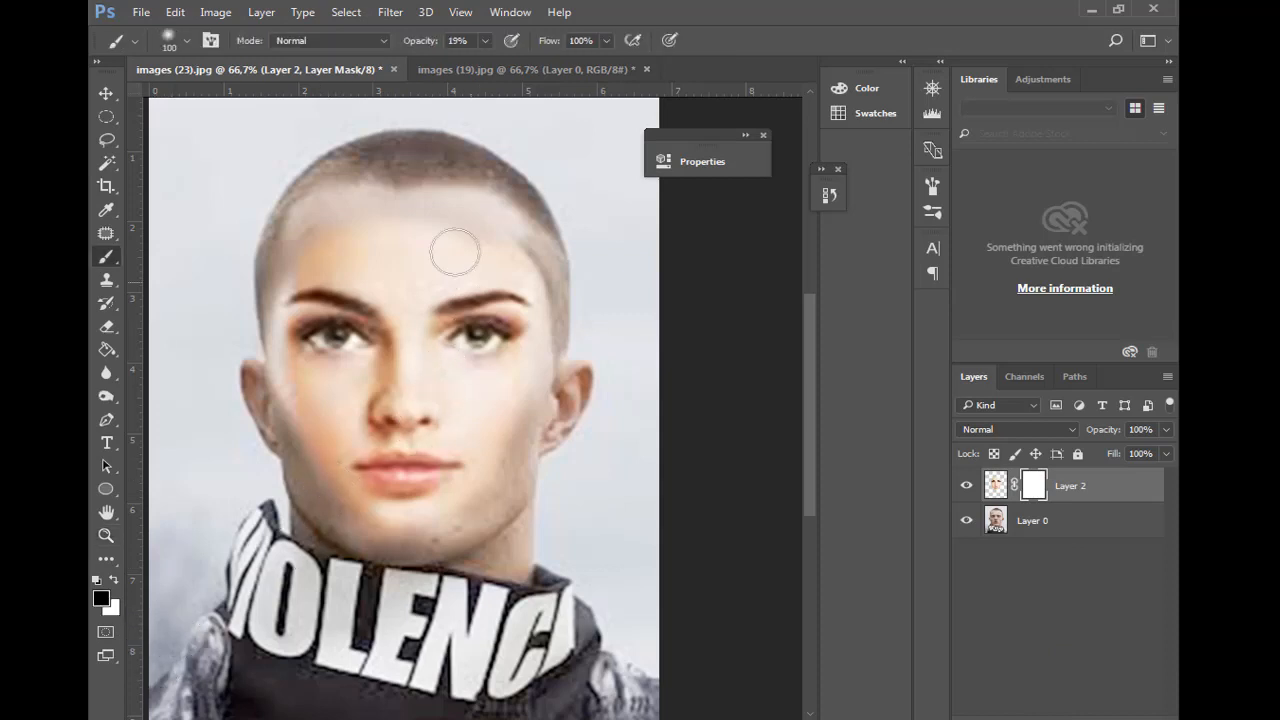
{"action": "left_click", "coordinate": [484, 40]}
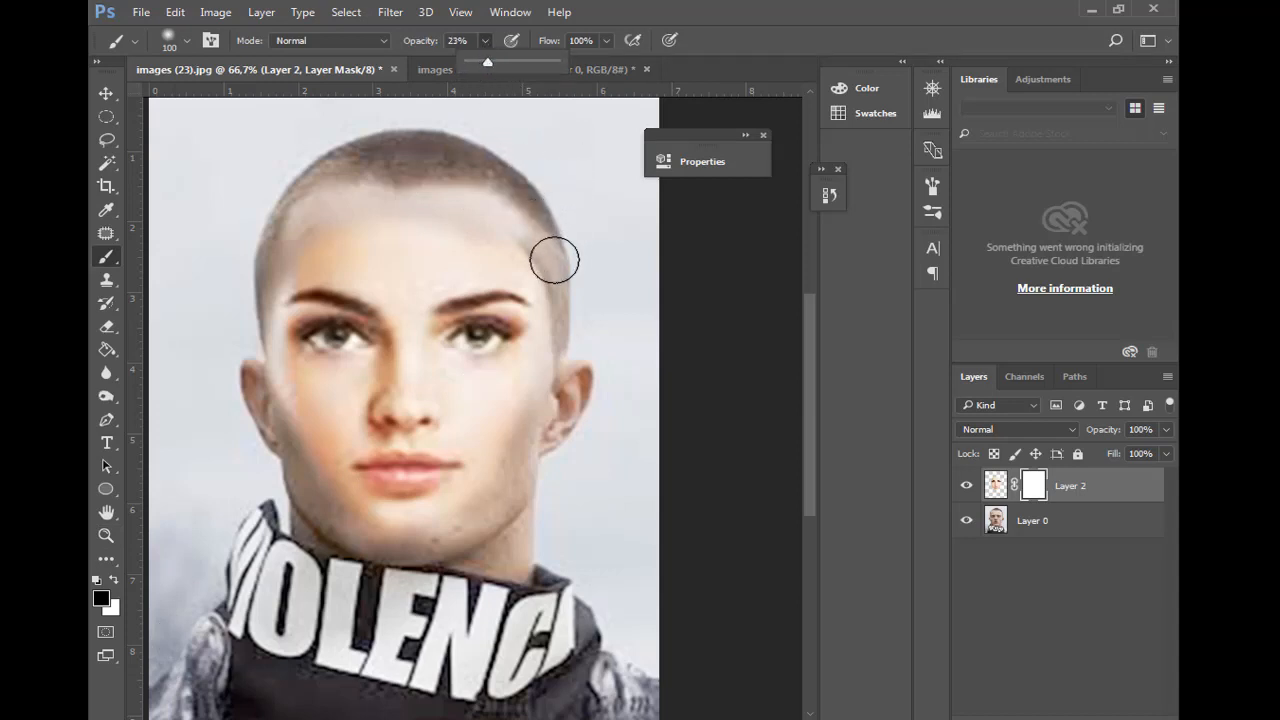
{"action": "left_click", "coordinate": [509, 236]}
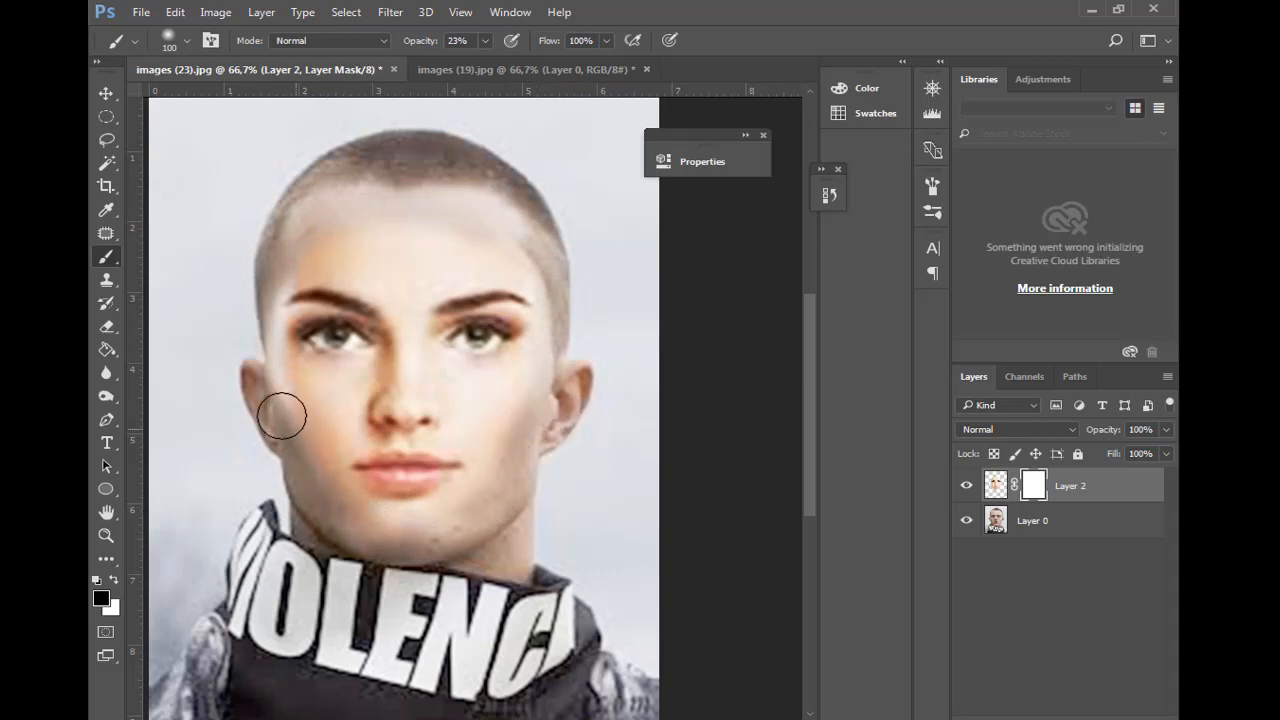
{"action": "mouse_move", "coordinate": [250, 345]}
{"action": "left_mouse_down"}
{"action": "mouse_move", "coordinate": [254, 301]}
{"action": "mouse_move", "coordinate": [335, 216]}
{"action": "mouse_move", "coordinate": [466, 165]}
{"action": "mouse_move", "coordinate": [484, 198]}
{"action": "left_mouse_up"}
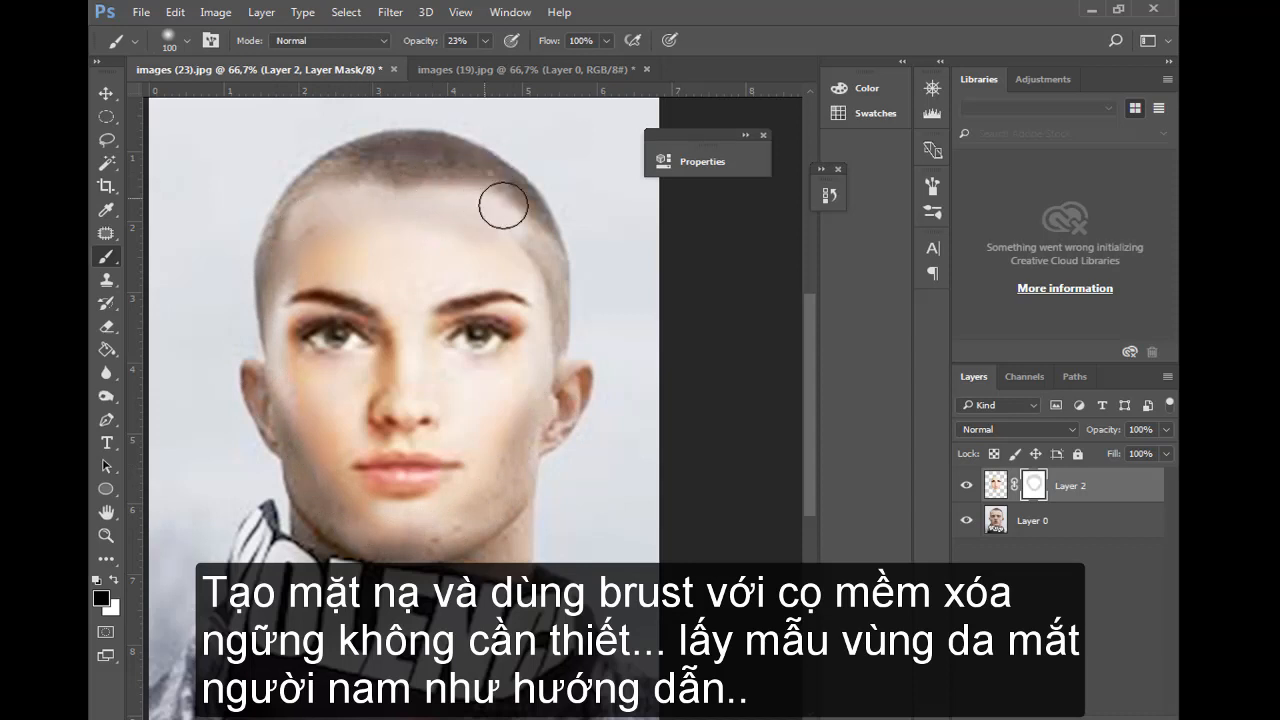
Hide Layer 2, lasso the man's face on Layer 0 from forehead to chin with a 10 px feather, and copy it to a new layer
{"action": "left_click", "coordinate": [1040, 524]}
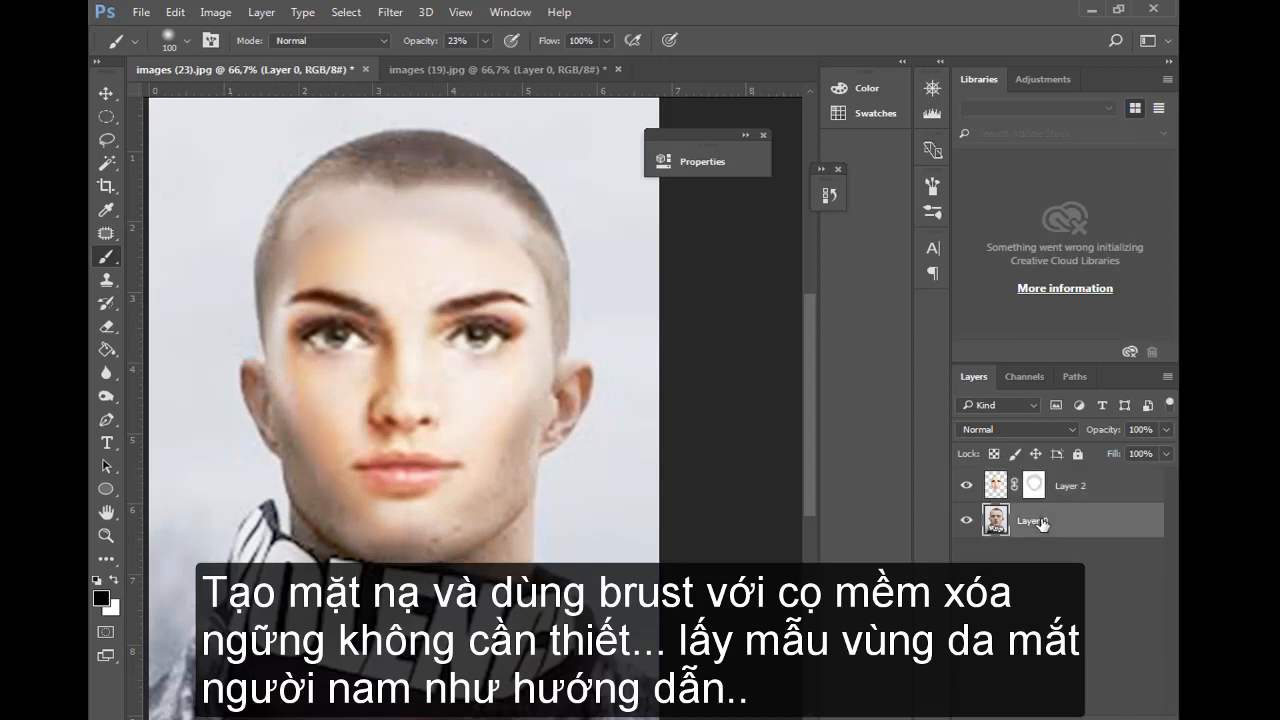
{"action": "left_click", "coordinate": [966, 488]}
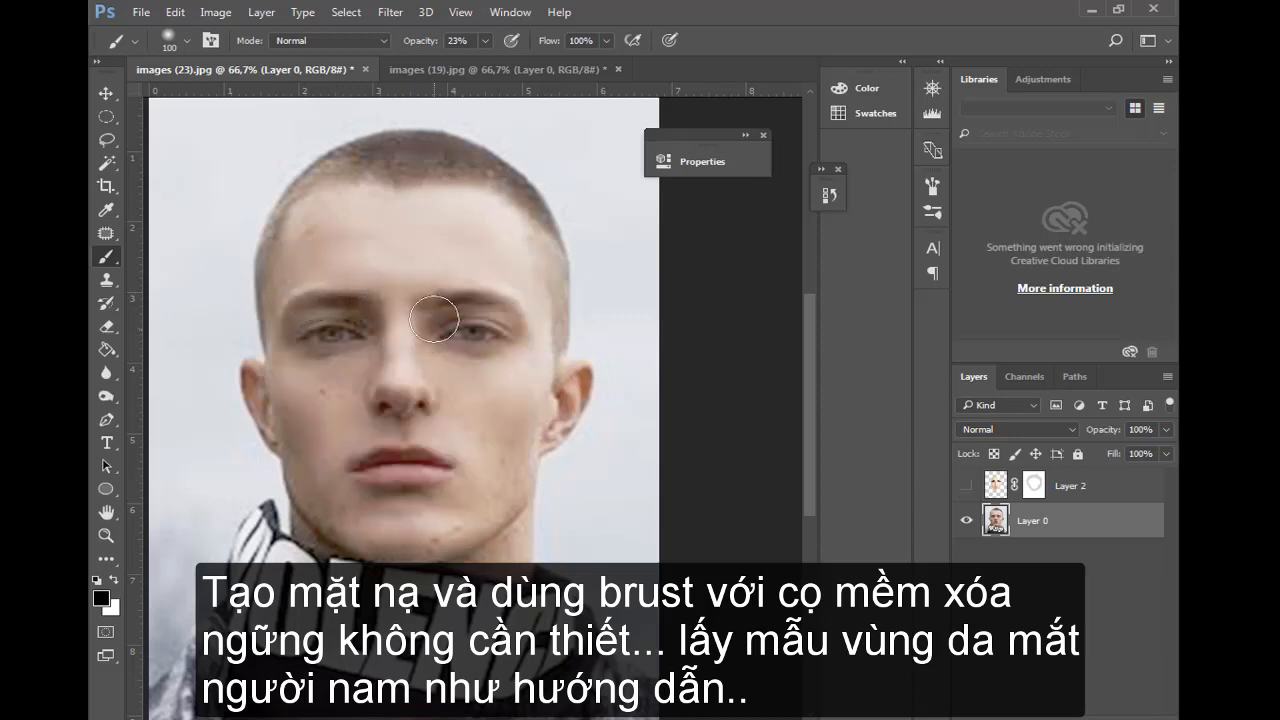
{"action": "left_click", "coordinate": [106, 139]}
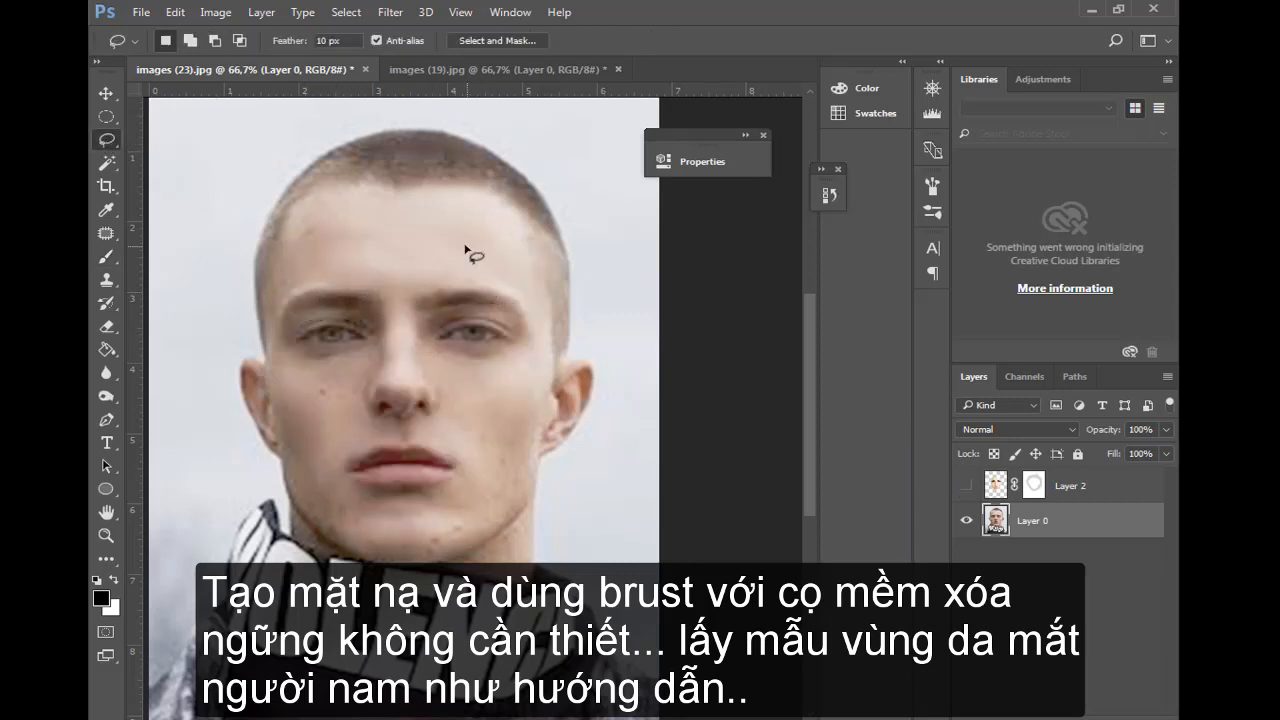
{"action": "mouse_move", "coordinate": [417, 208]}
{"action": "left_mouse_down"}
{"action": "mouse_move", "coordinate": [346, 230]}
{"action": "mouse_move", "coordinate": [298, 269]}
{"action": "left_mouse_up"}
{"action": "left_click_drag", "start_coordinate": [274, 330], "coordinate": [278, 408]}
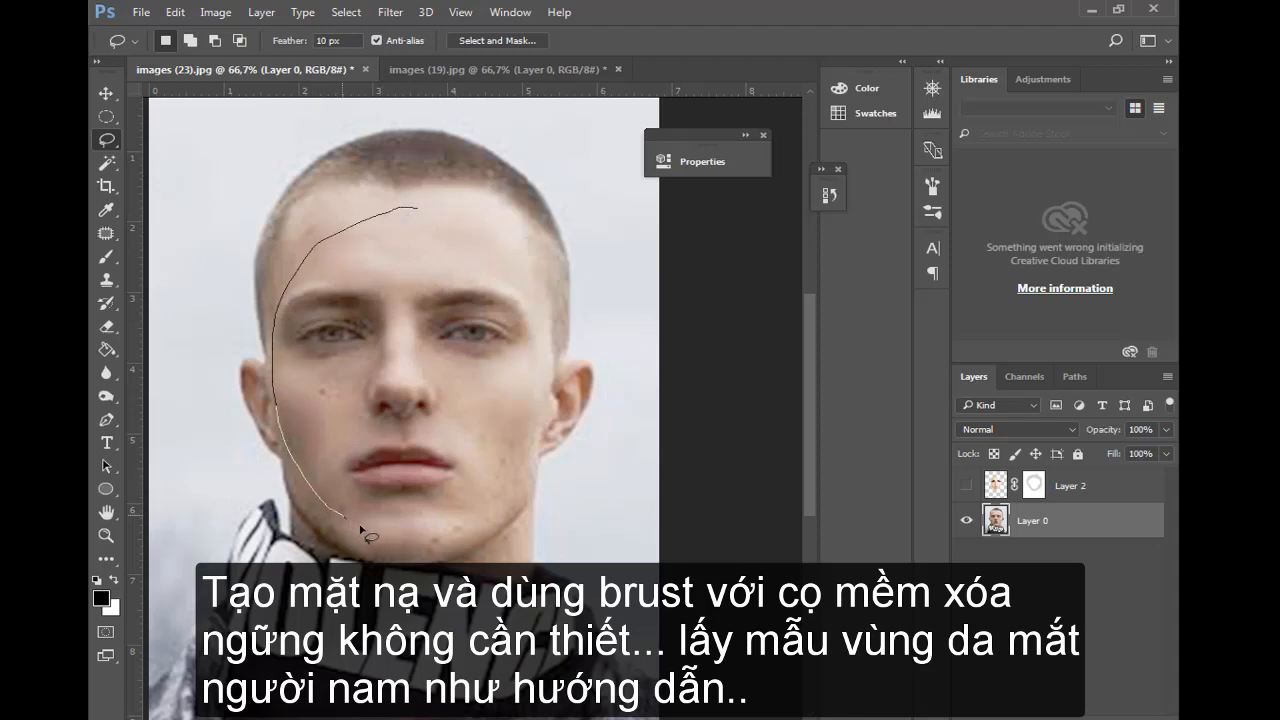
{"action": "mouse_move", "coordinate": [429, 544]}
{"action": "left_mouse_down"}
{"action": "mouse_move", "coordinate": [510, 470]}
{"action": "mouse_move", "coordinate": [543, 374]}
{"action": "mouse_move", "coordinate": [537, 295]}
{"action": "mouse_move", "coordinate": [484, 236]}
{"action": "mouse_move", "coordinate": [416, 210]}
{"action": "left_mouse_up"}
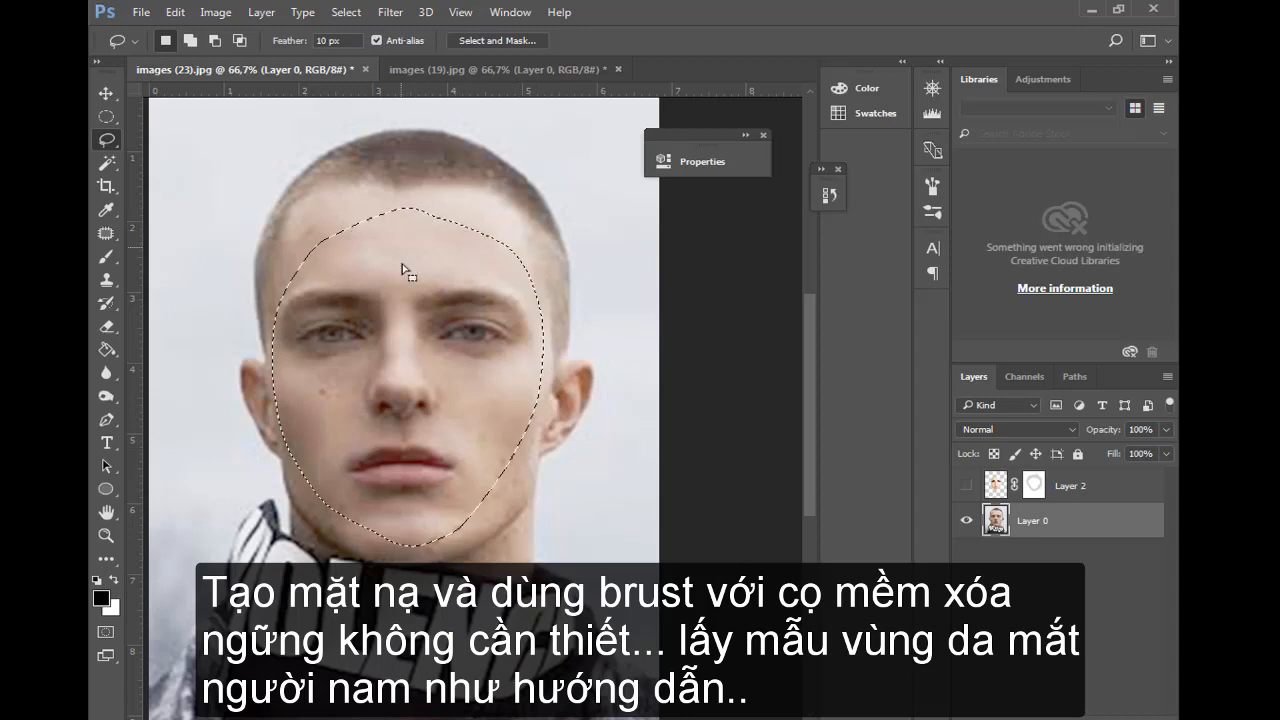
{"action": "key", "text": "ctrl+j"}
Show Layer 2 and select it for colour correction
{"action": "left_click", "coordinate": [964, 486]}
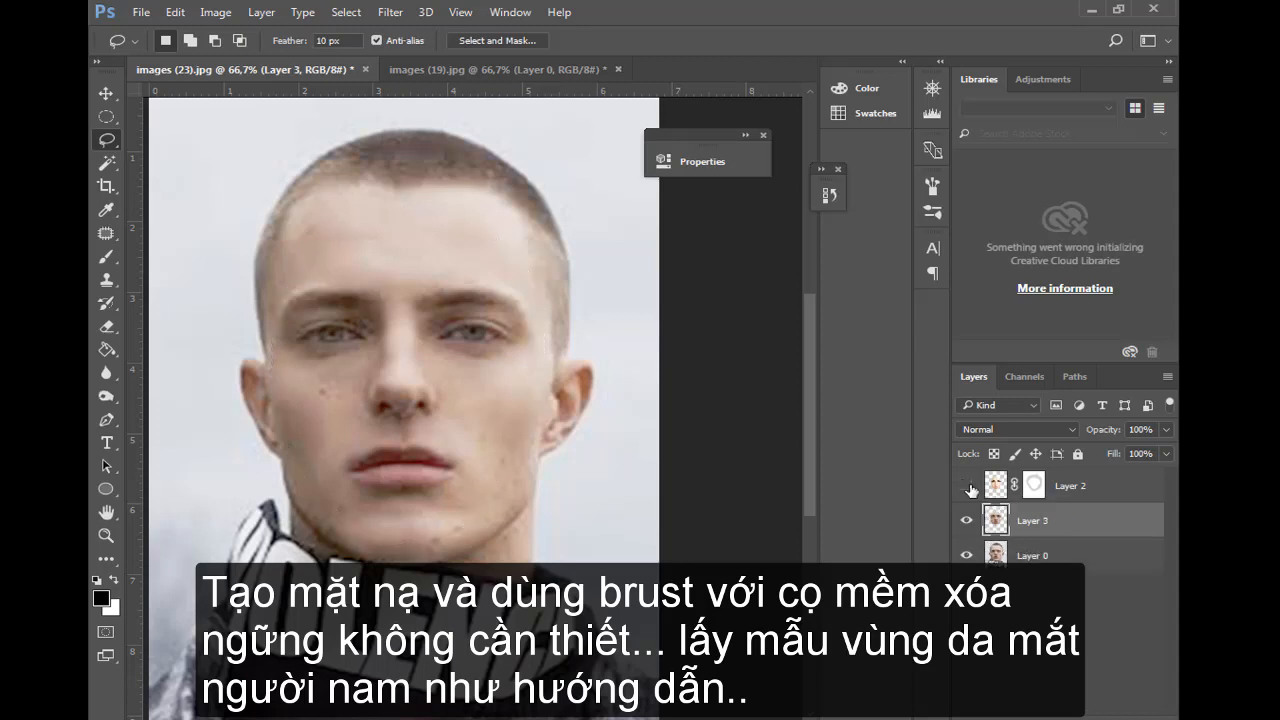
{"action": "left_click", "coordinate": [966, 486]}
{"action": "left_click", "coordinate": [1116, 488]}
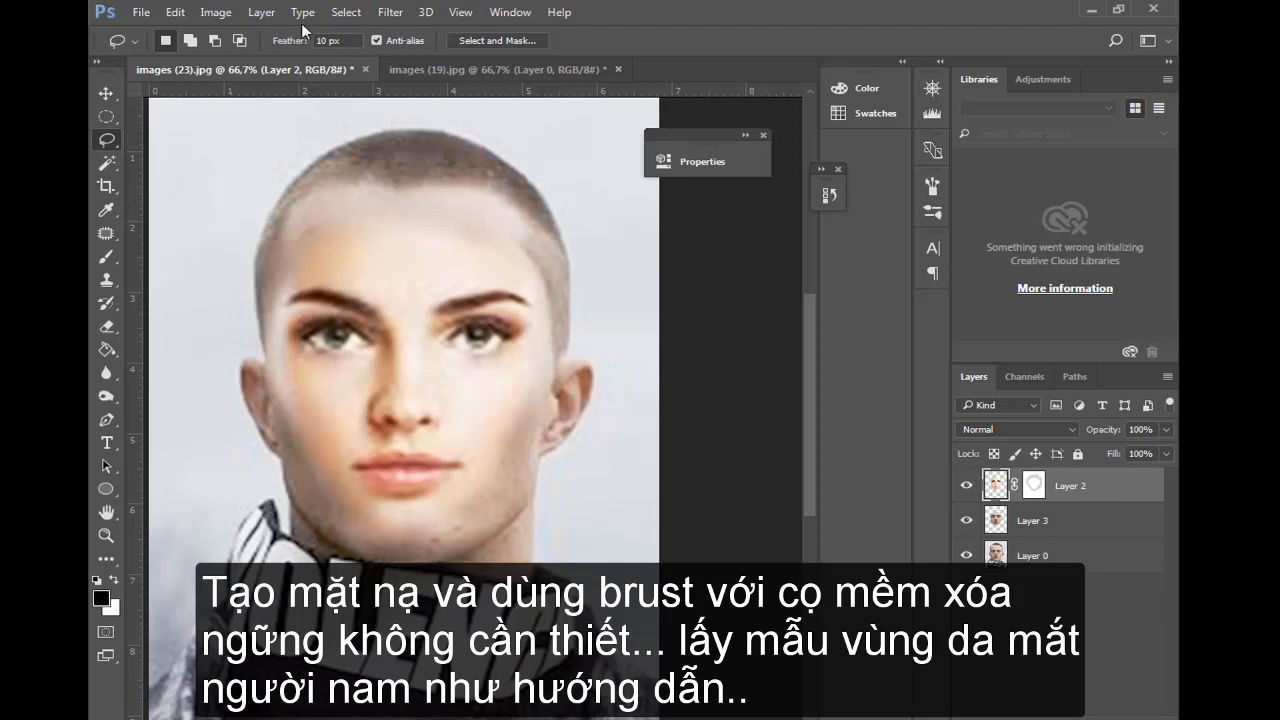
Start Match Color on Layer 2 with images (23).jpg as the source and Layer 3 as the source layer
{"action": "left_click", "coordinate": [216, 13]}
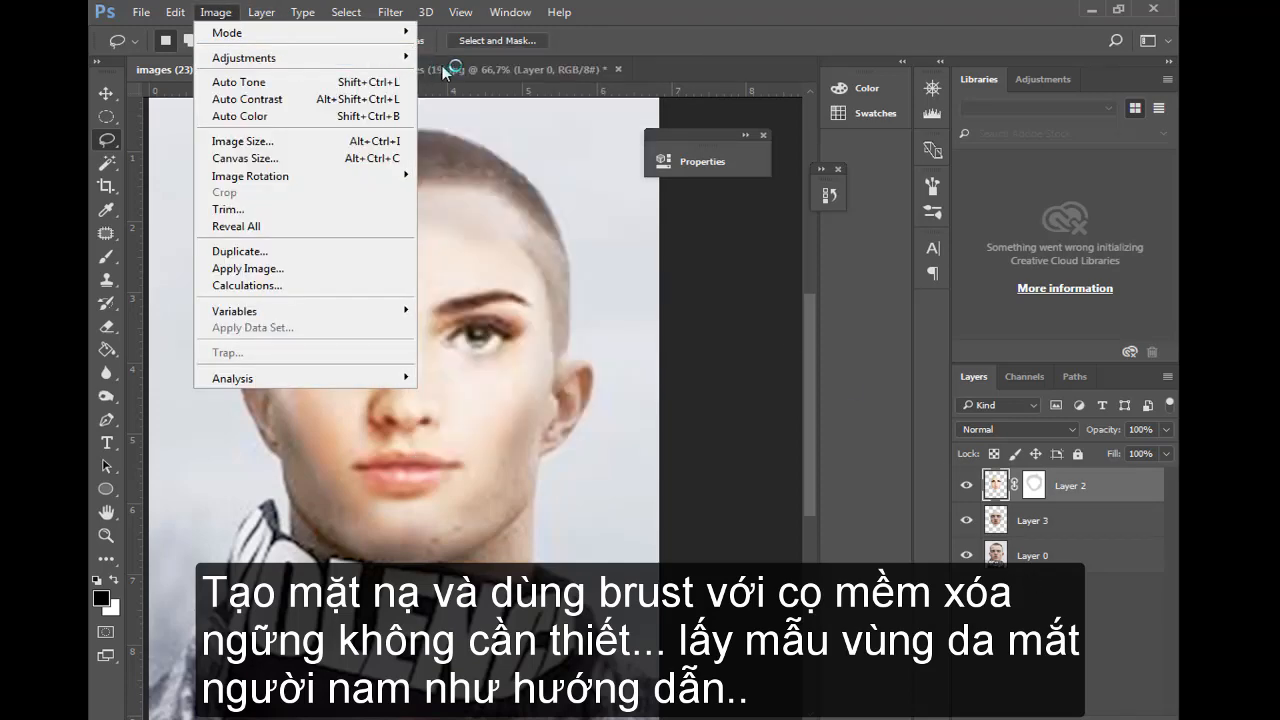
{"action": "mouse_move", "coordinate": [370, 57]}
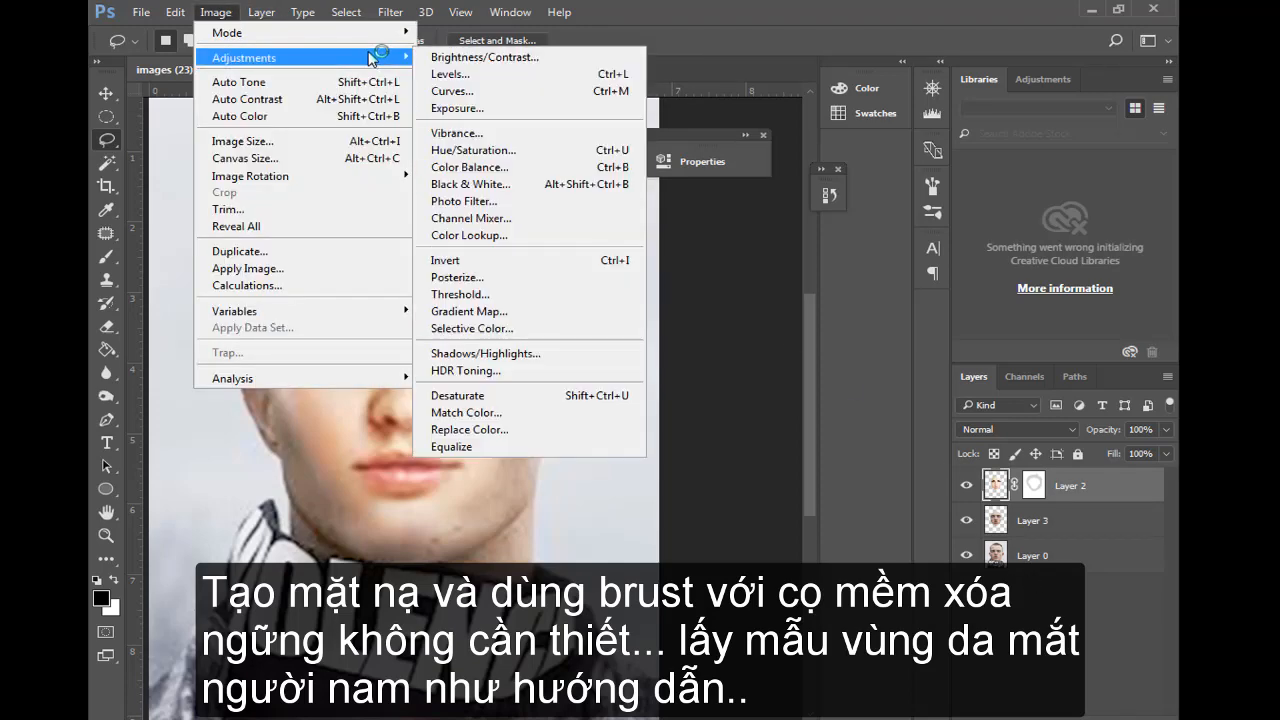
{"action": "left_click", "coordinate": [503, 415]}
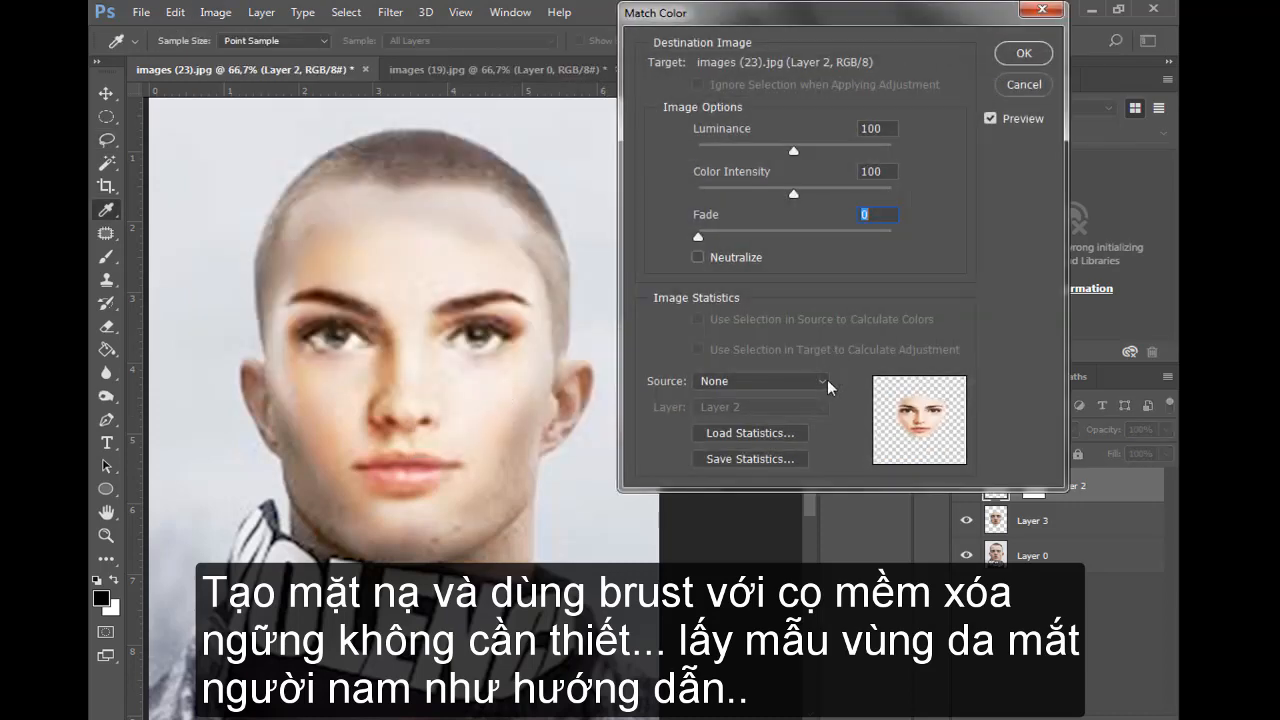
{"action": "left_click", "coordinate": [762, 382]}
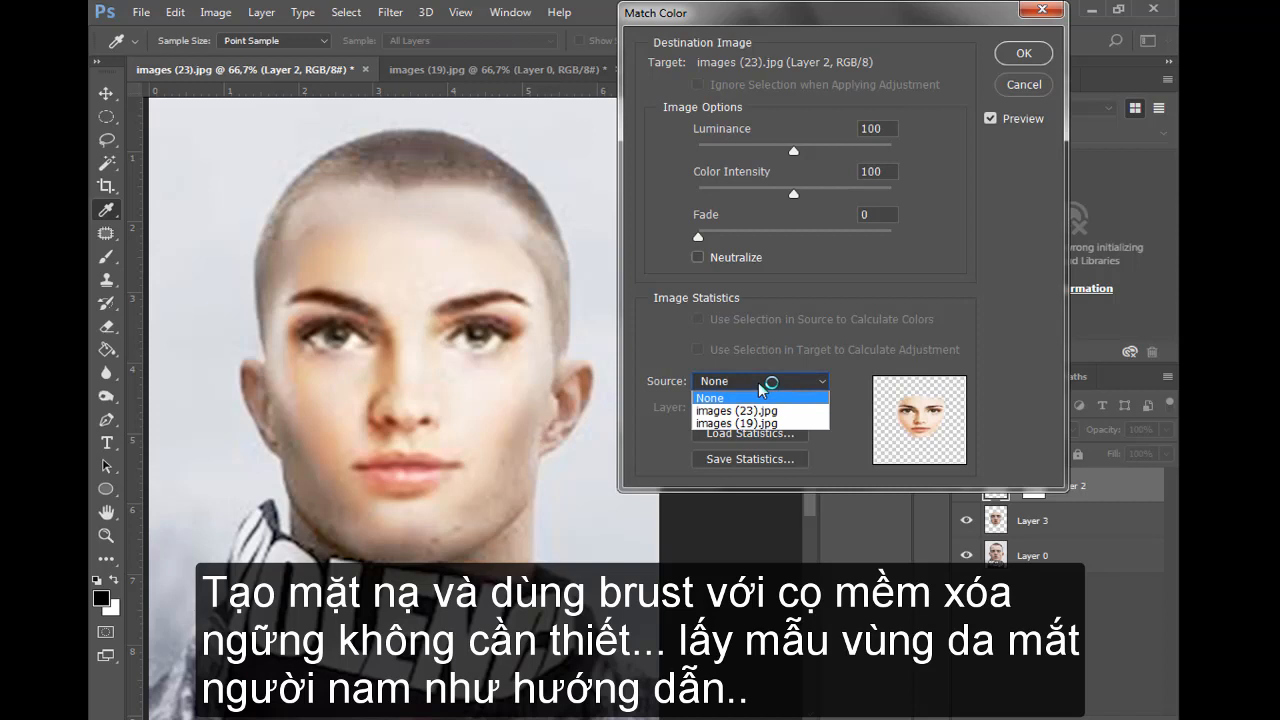
{"action": "left_click", "coordinate": [759, 410]}
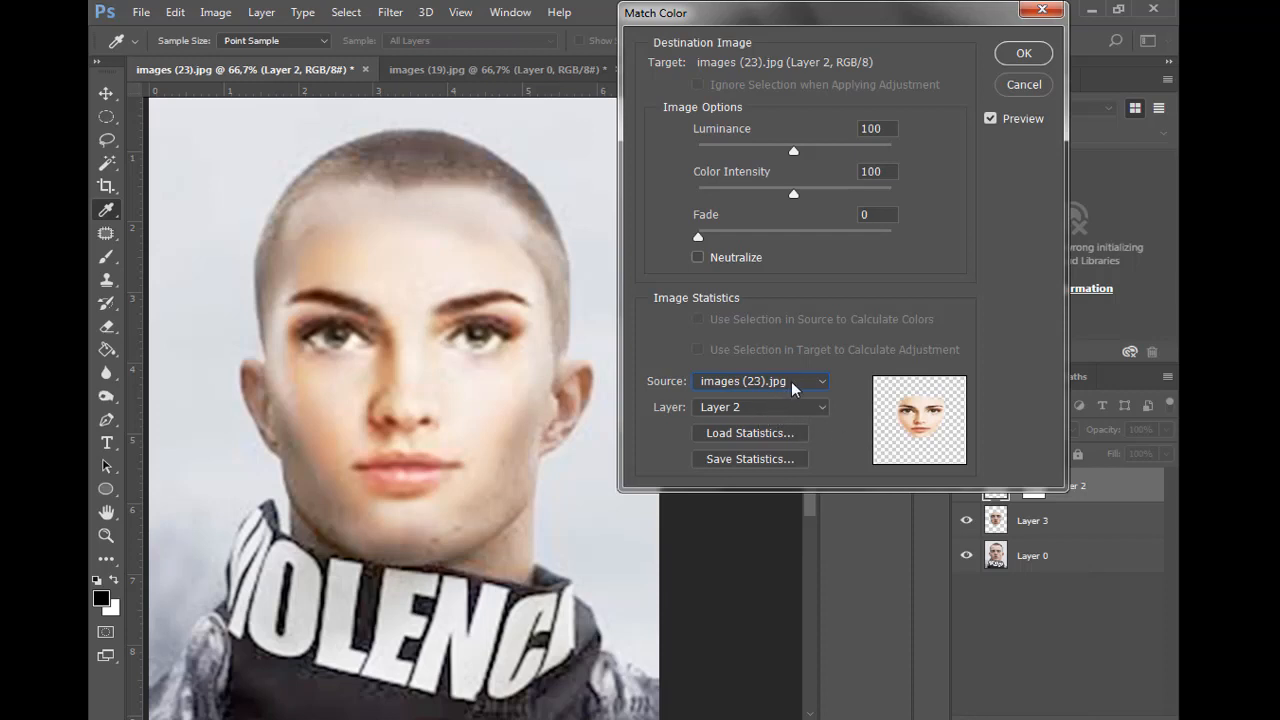
{"action": "left_click", "coordinate": [795, 389]}
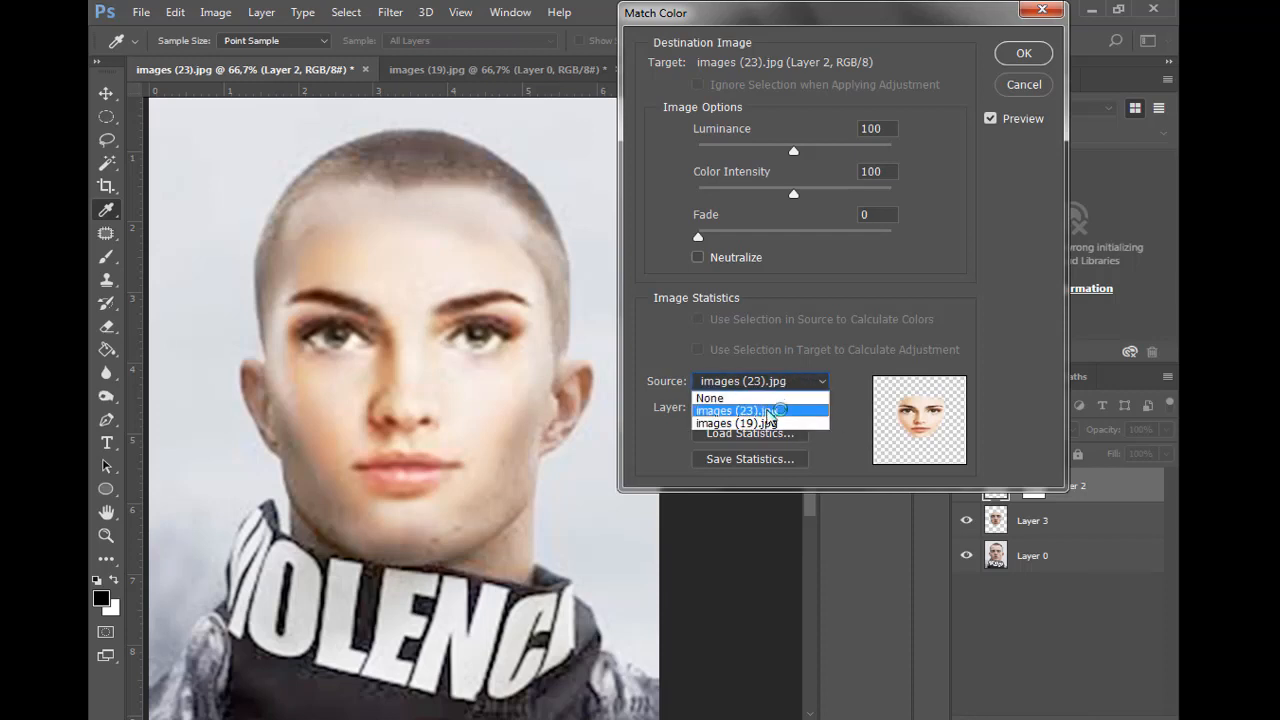
{"action": "left_click", "coordinate": [768, 424]}
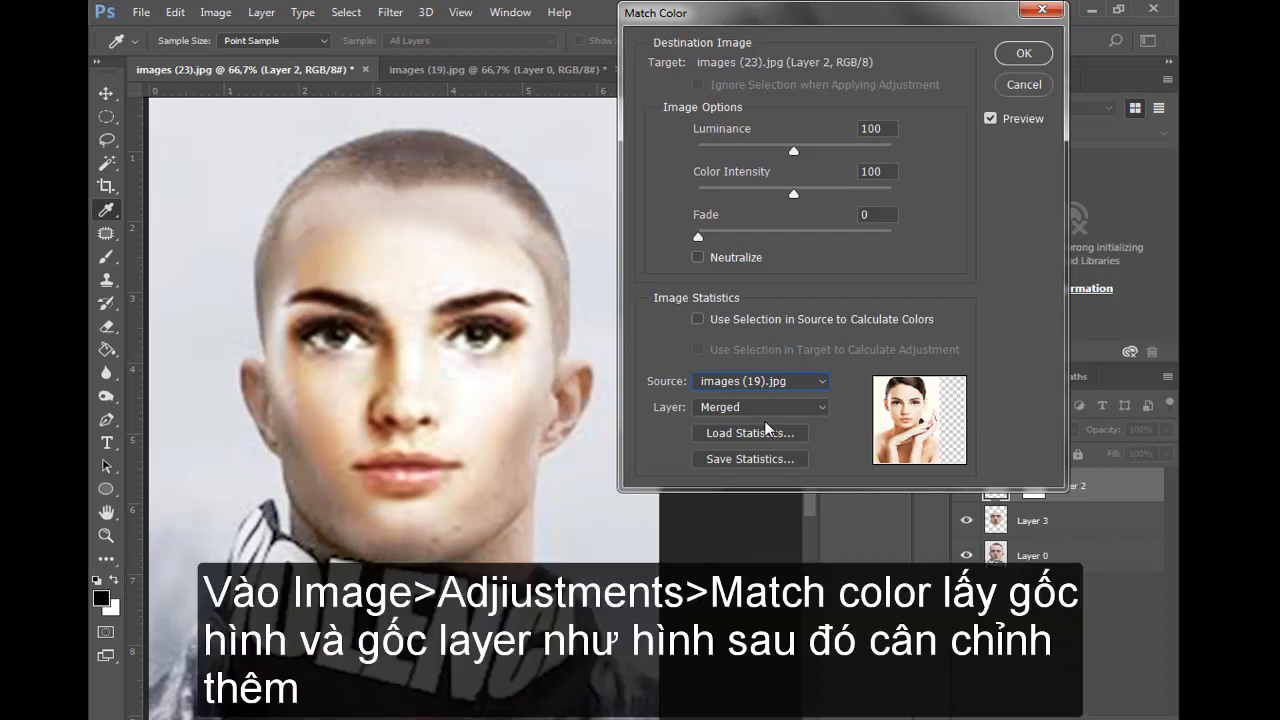
{"action": "left_click", "coordinate": [795, 385]}
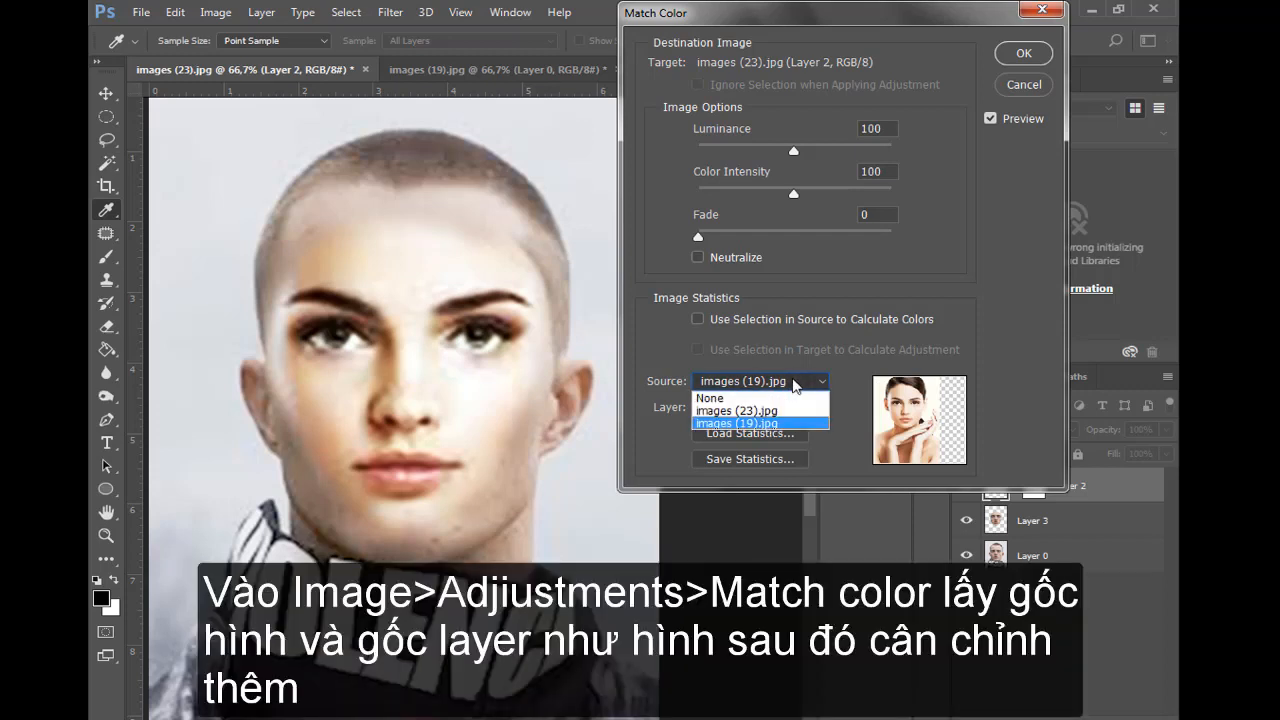
{"action": "left_click", "coordinate": [776, 412]}
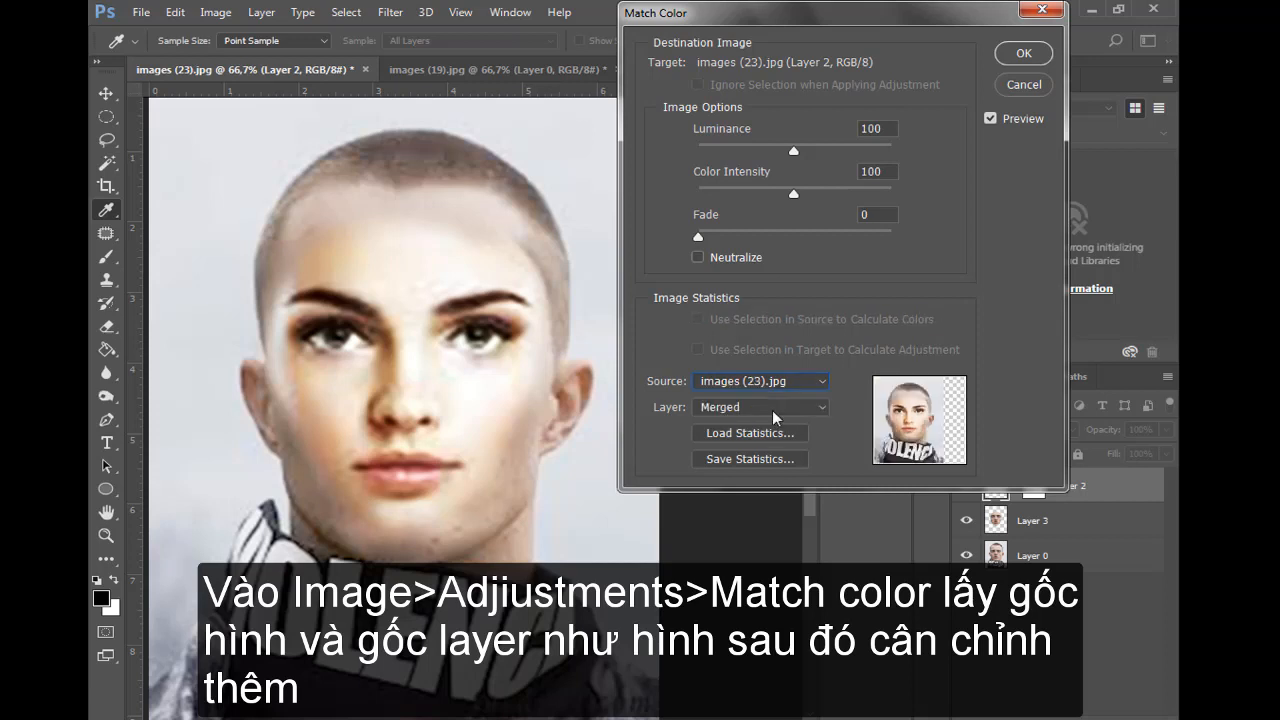
{"action": "left_click", "coordinate": [778, 408]}
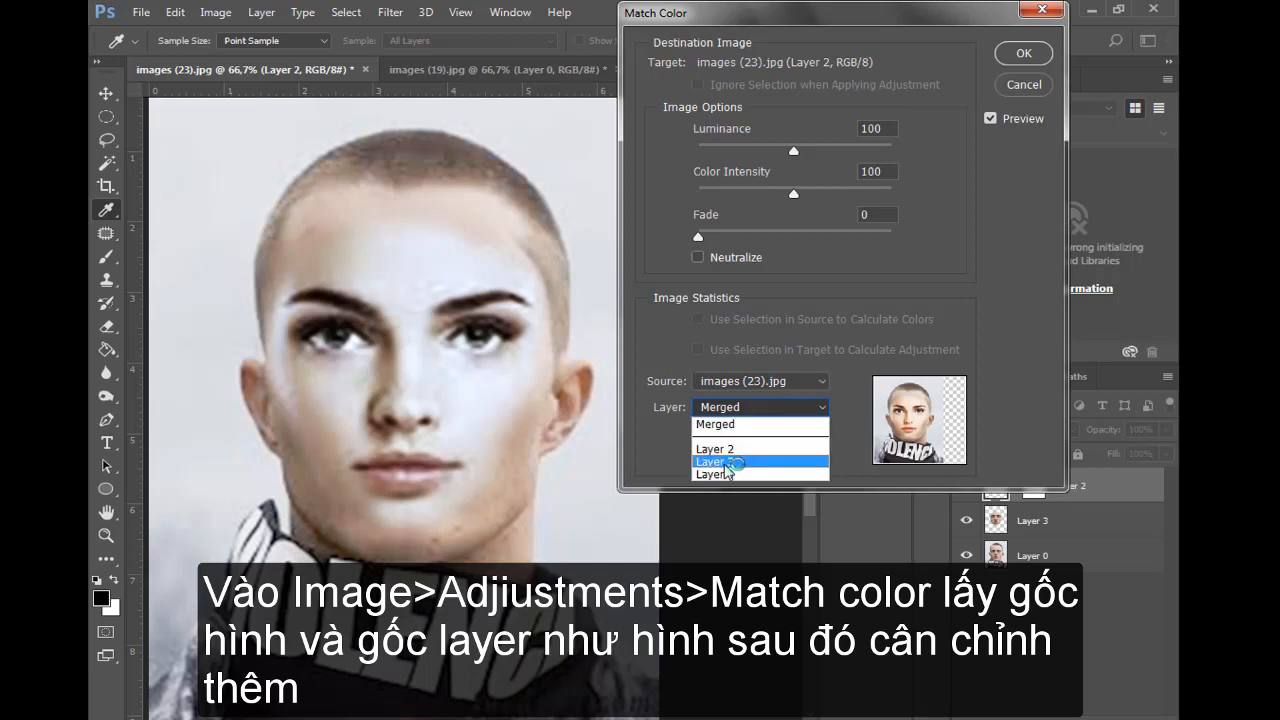
{"action": "left_click", "coordinate": [734, 463]}
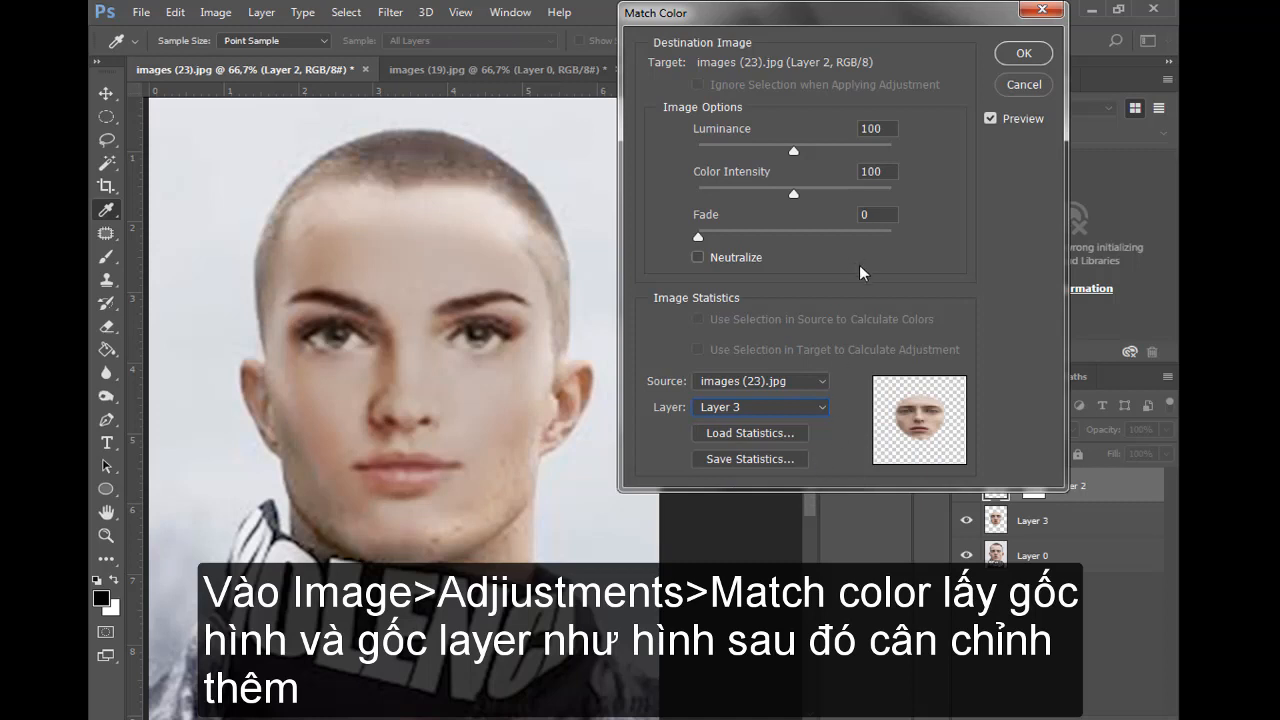
Set Match Color to luminance 125, color intensity 113 and fade 12, compare with the preview off and on, and apply it
{"action": "left_click", "coordinate": [794, 153]}
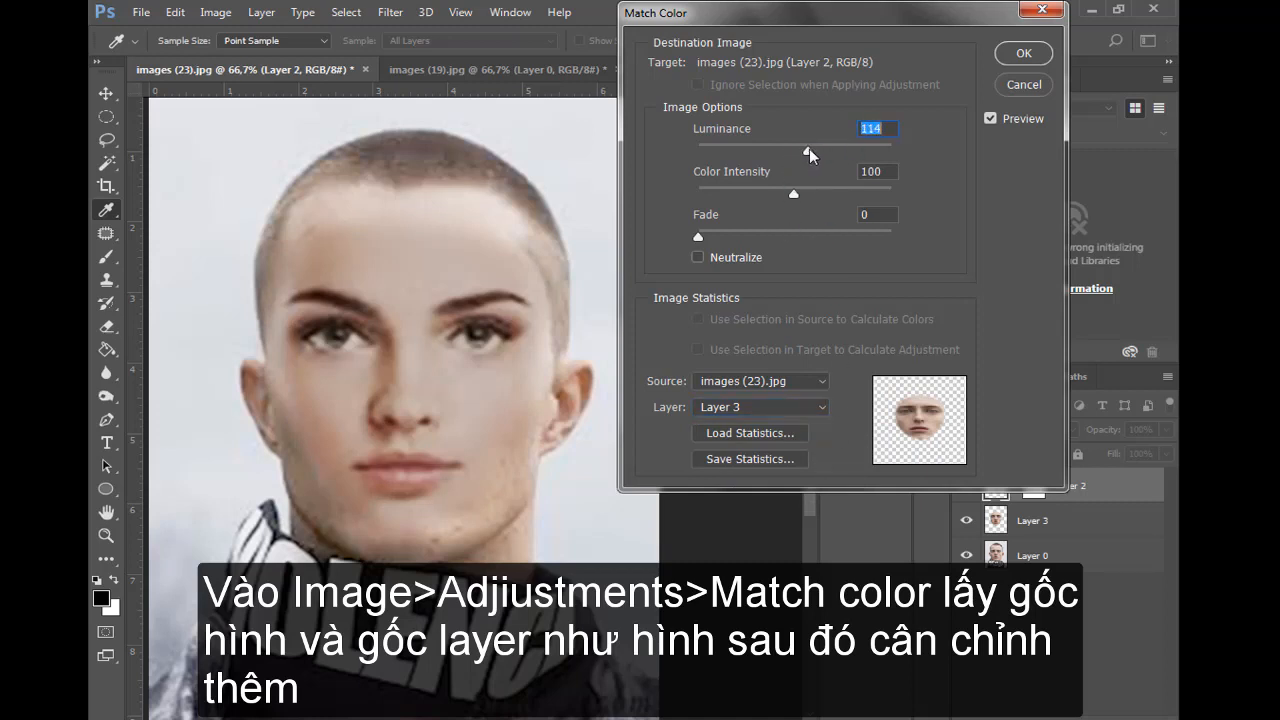
{"action": "left_click_drag", "start_coordinate": [811, 155], "coordinate": [821, 156]}
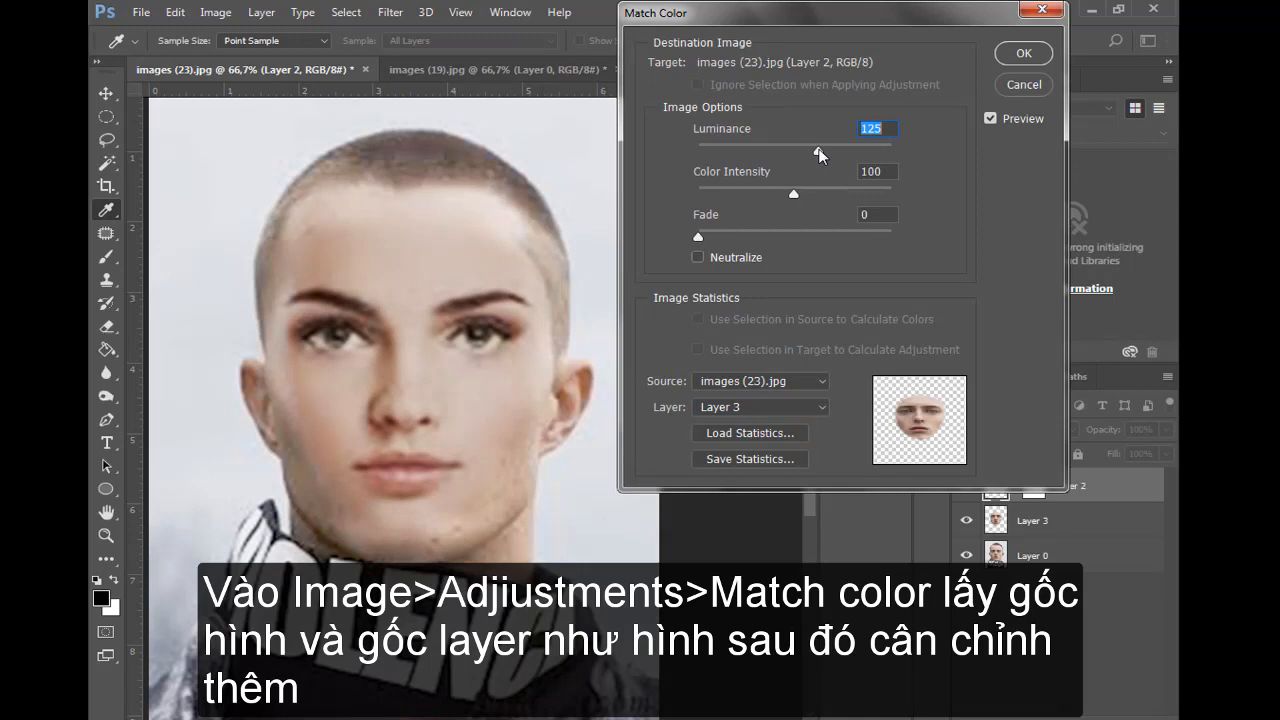
{"action": "left_click_drag", "start_coordinate": [794, 194], "coordinate": [808, 201]}
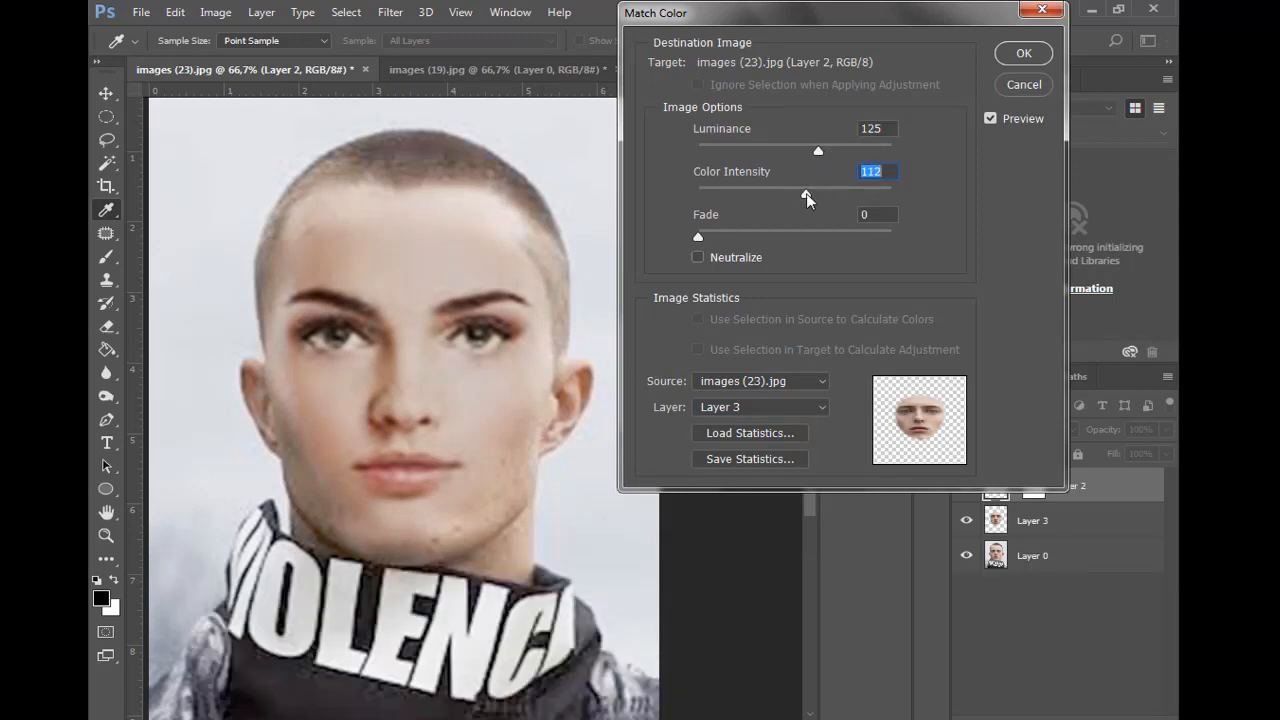
{"action": "left_click_drag", "start_coordinate": [697, 239], "coordinate": [712, 241]}
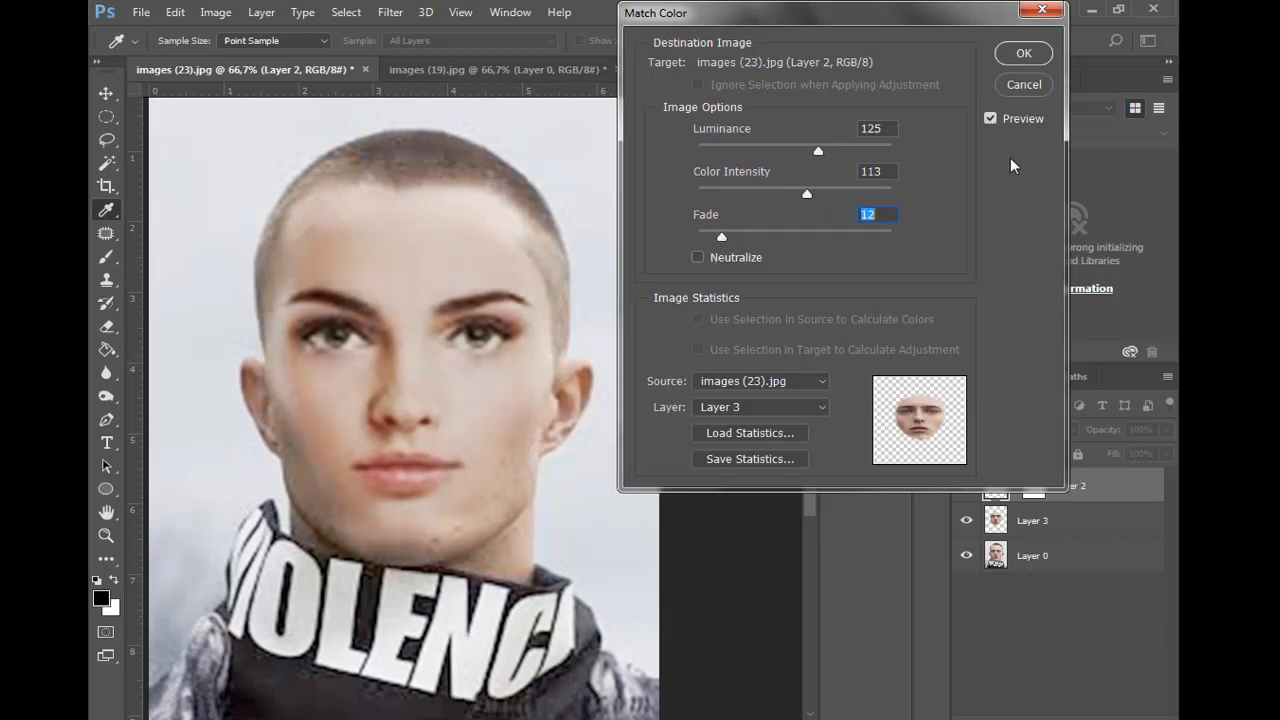
{"action": "left_click", "coordinate": [990, 119]}
{"action": "left_click", "coordinate": [990, 119]}
{"action": "left_click", "coordinate": [990, 119]}
{"action": "left_click", "coordinate": [990, 119]}
{"action": "left_click", "coordinate": [1021, 55]}
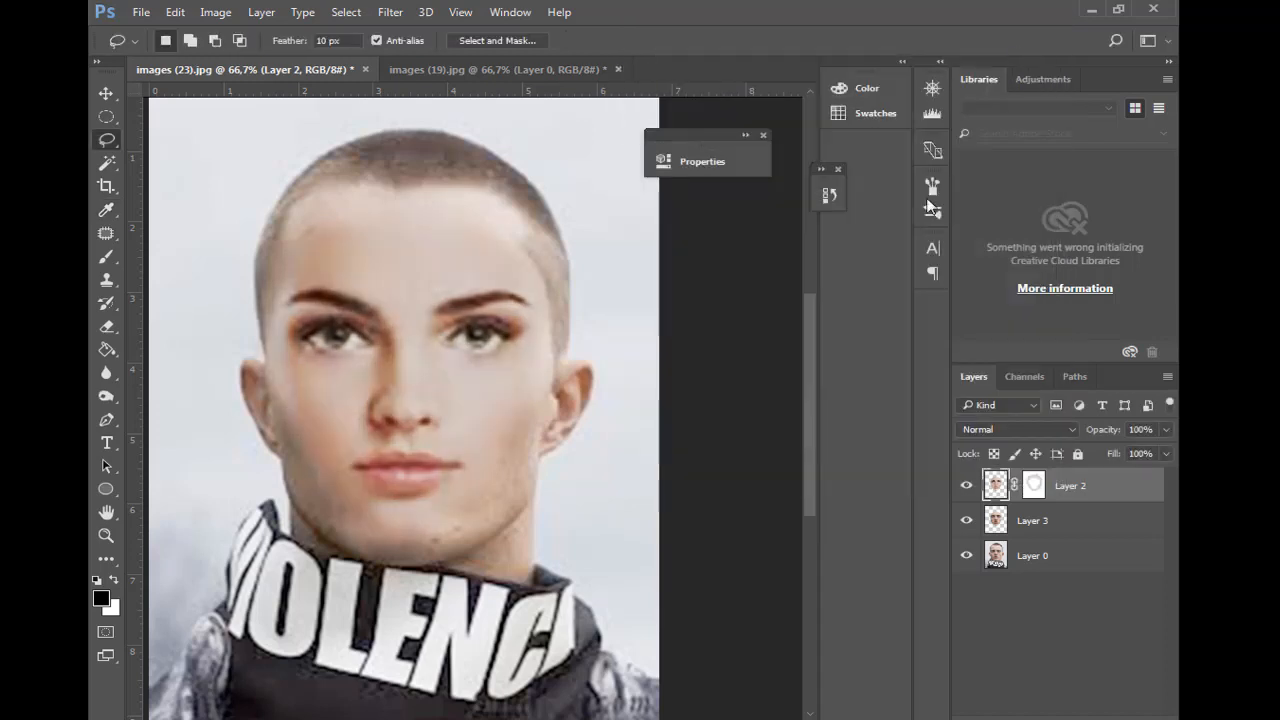
Merge Layer 3 down into Layer 0, and merge the result with Layer 2 into a single layer
{"action": "left_click", "coordinate": [1098, 529], "text": "shift"}
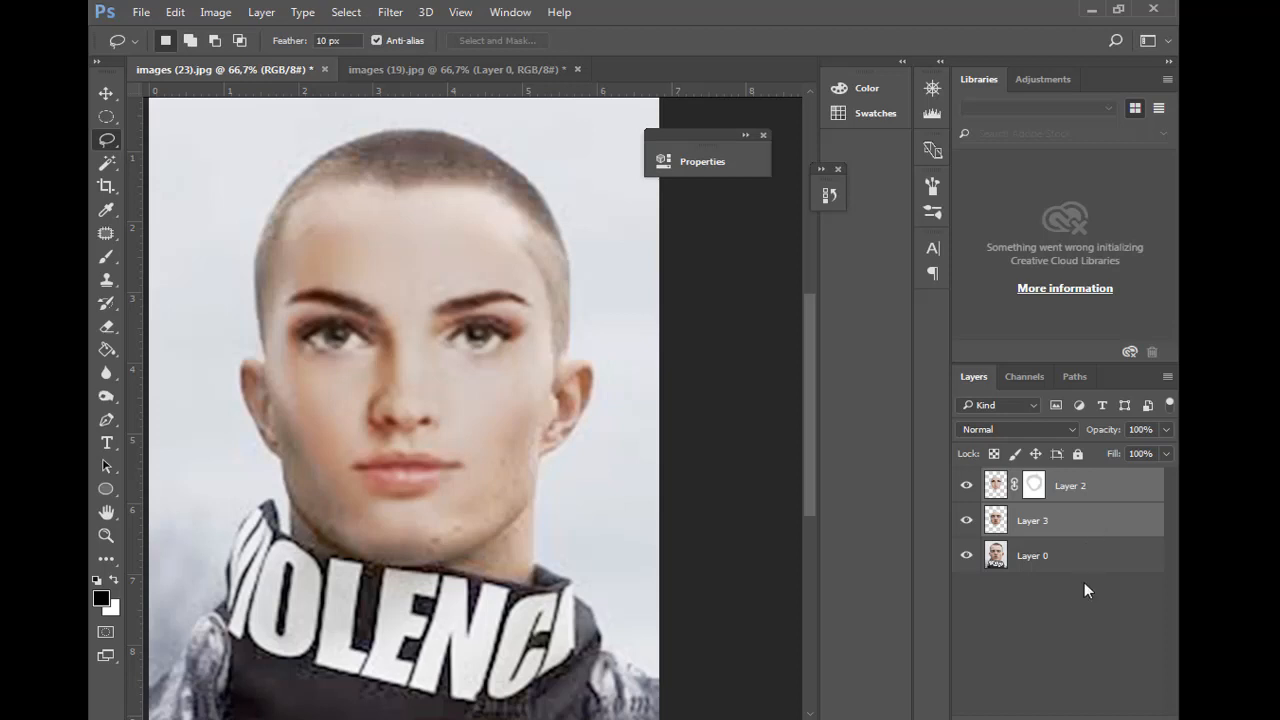
{"action": "left_click", "coordinate": [1094, 605]}
{"action": "left_click", "coordinate": [1081, 521]}
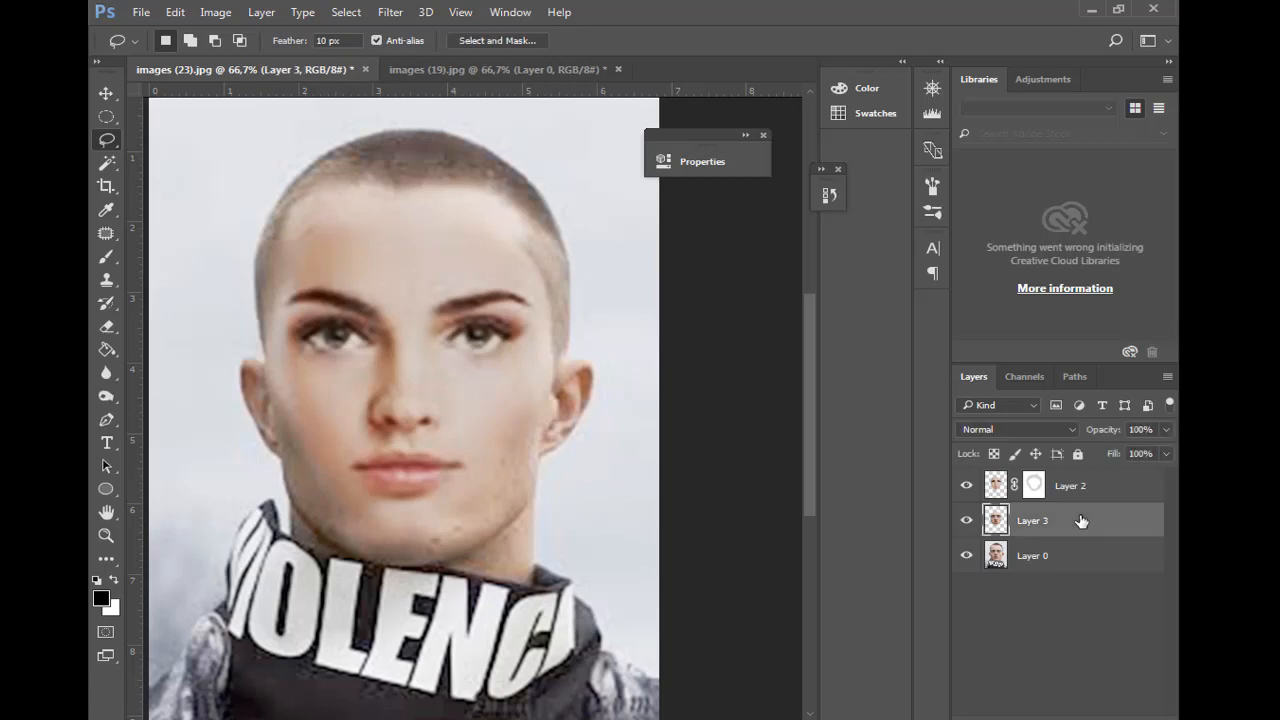
{"action": "key", "text": "ctrl+e"}
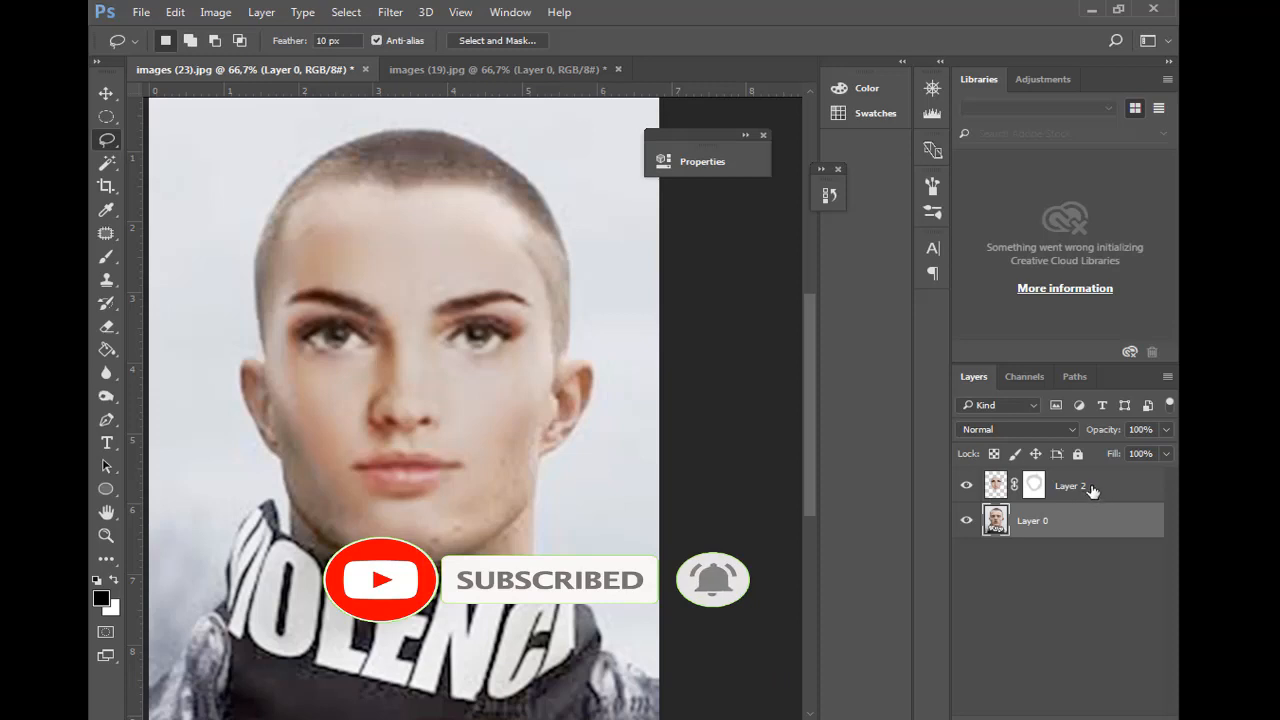
{"action": "left_click", "coordinate": [1076, 486], "text": "shift"}
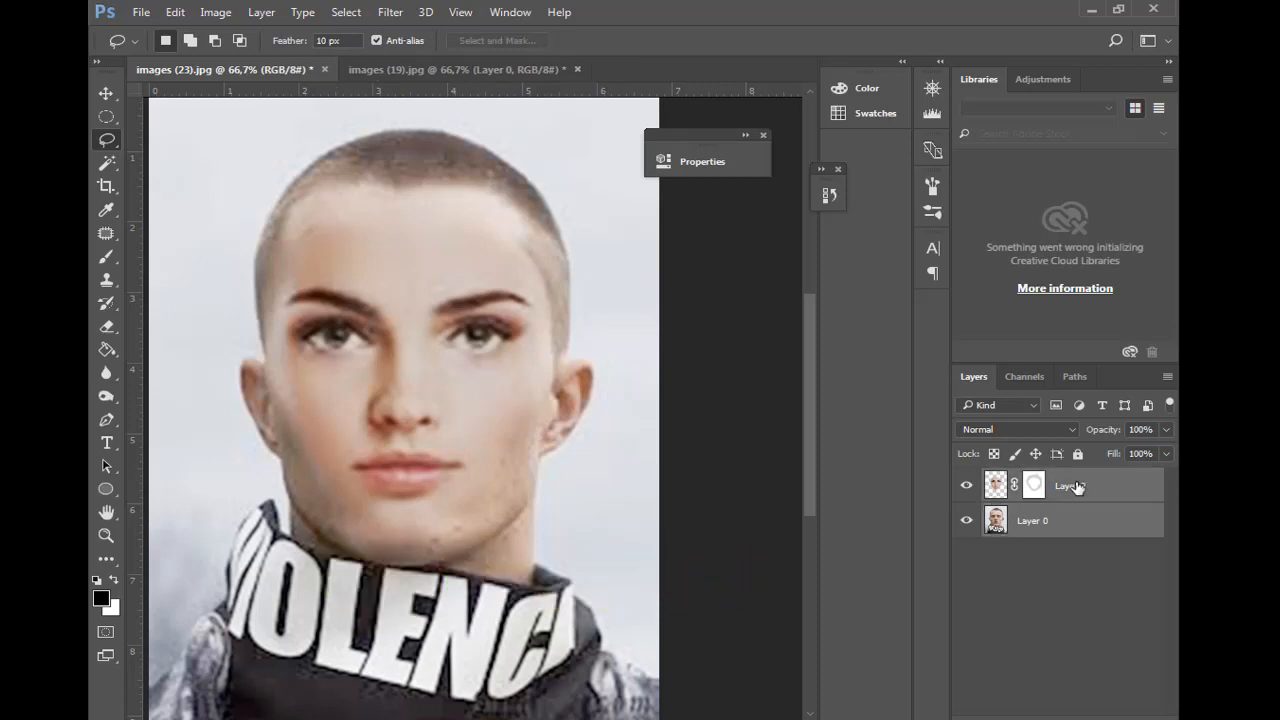
{"action": "key", "text": "ctrl+e"}
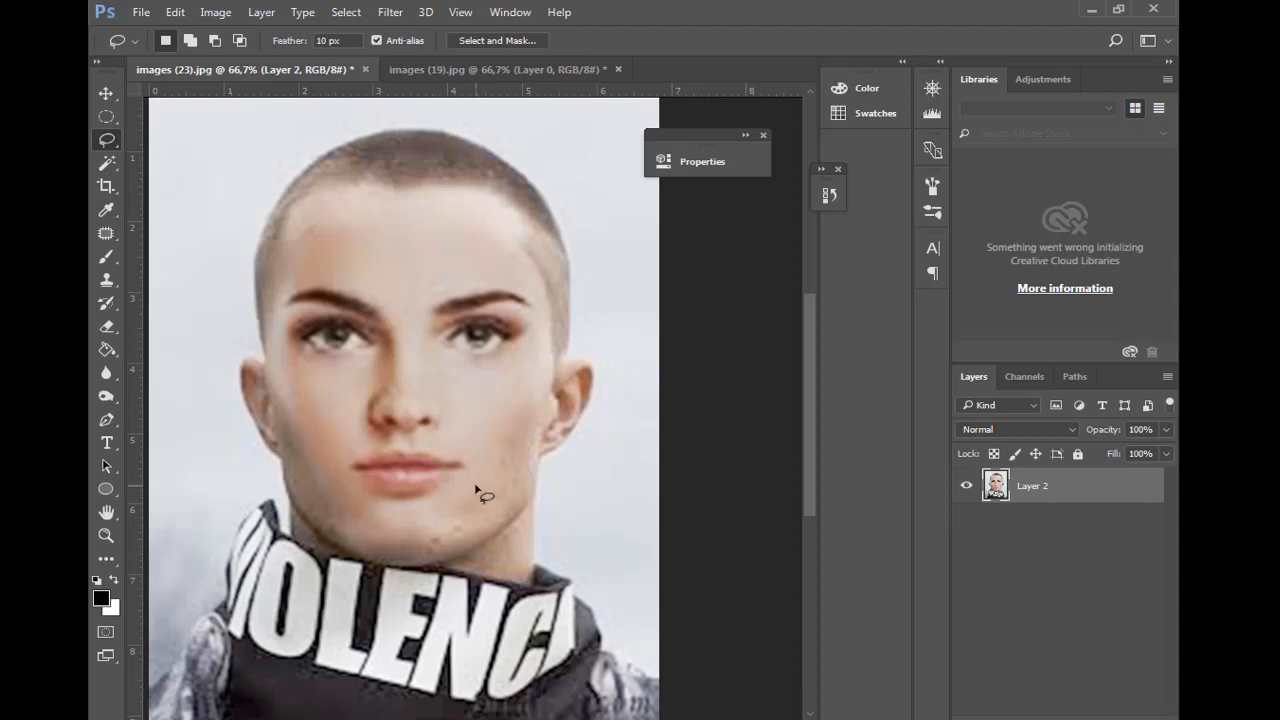
Outline the shadowed skin from beside the ear down to the jaw with the Patch tool, patch it from the cheek above, and deselect
{"action": "key", "text": "z"}
{"action": "left_click", "coordinate": [435, 462]}
{"action": "left_click", "coordinate": [435, 462]}
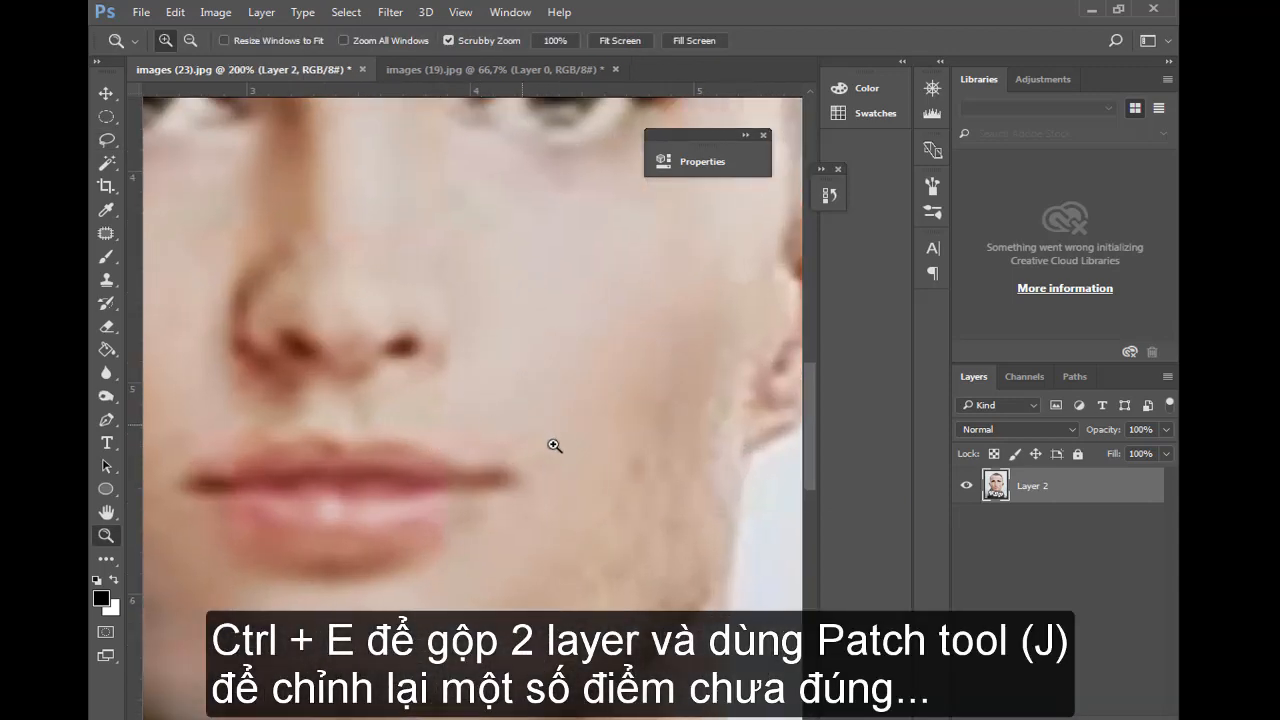
{"action": "left_click_drag", "start_coordinate": [578, 403], "coordinate": [651, 269]}
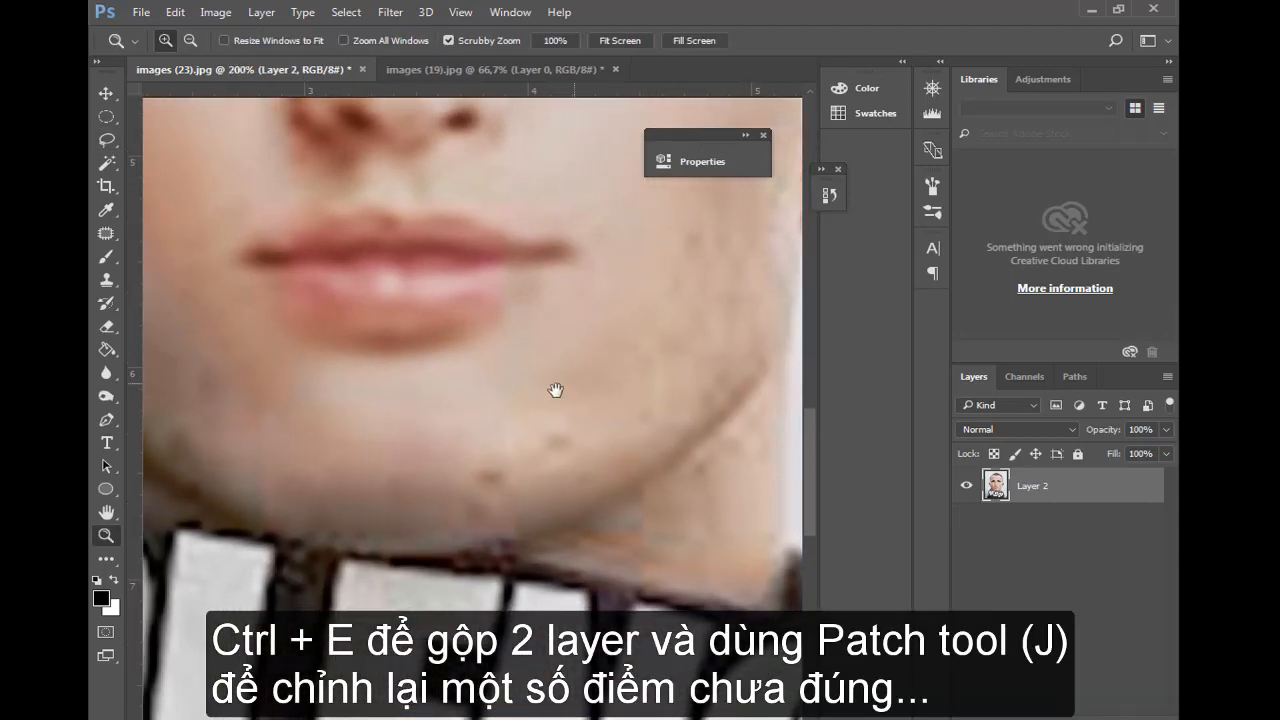
{"action": "left_click_drag", "start_coordinate": [599, 371], "coordinate": [657, 406]}
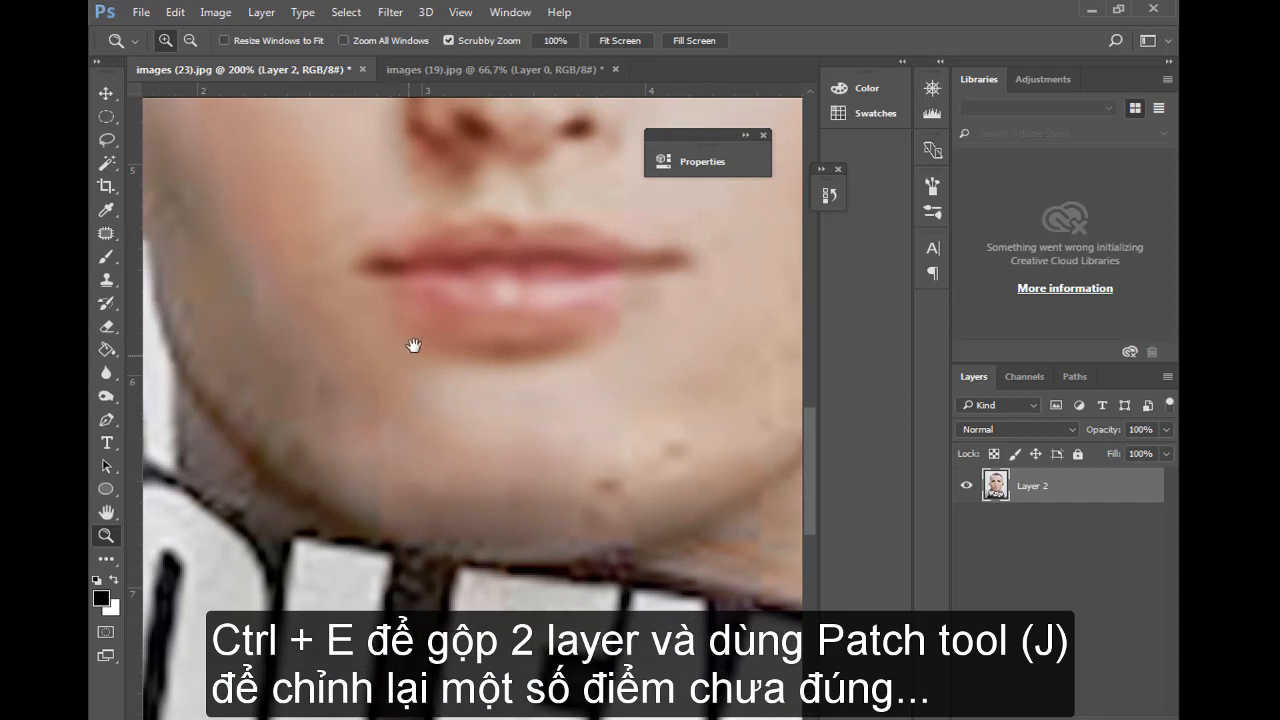
{"action": "left_click_drag", "start_coordinate": [413, 345], "coordinate": [588, 514]}
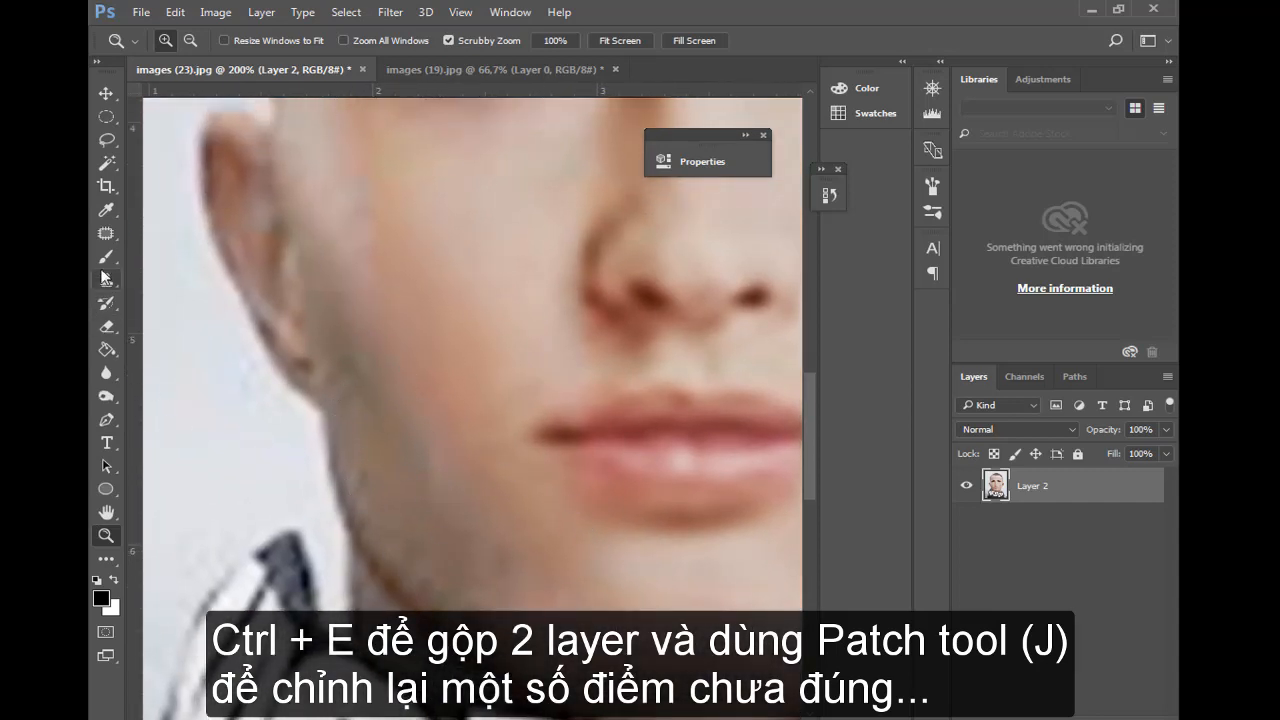
{"action": "left_click", "coordinate": [112, 238]}
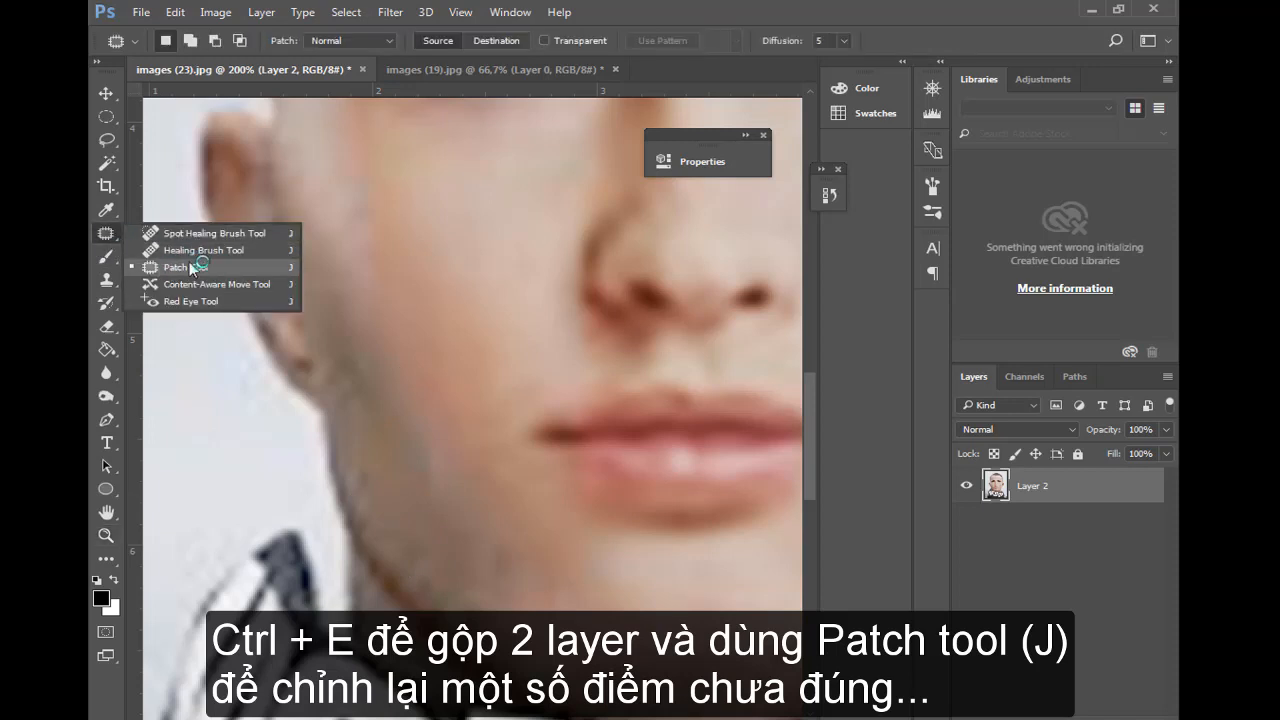
{"action": "left_click", "coordinate": [263, 265]}
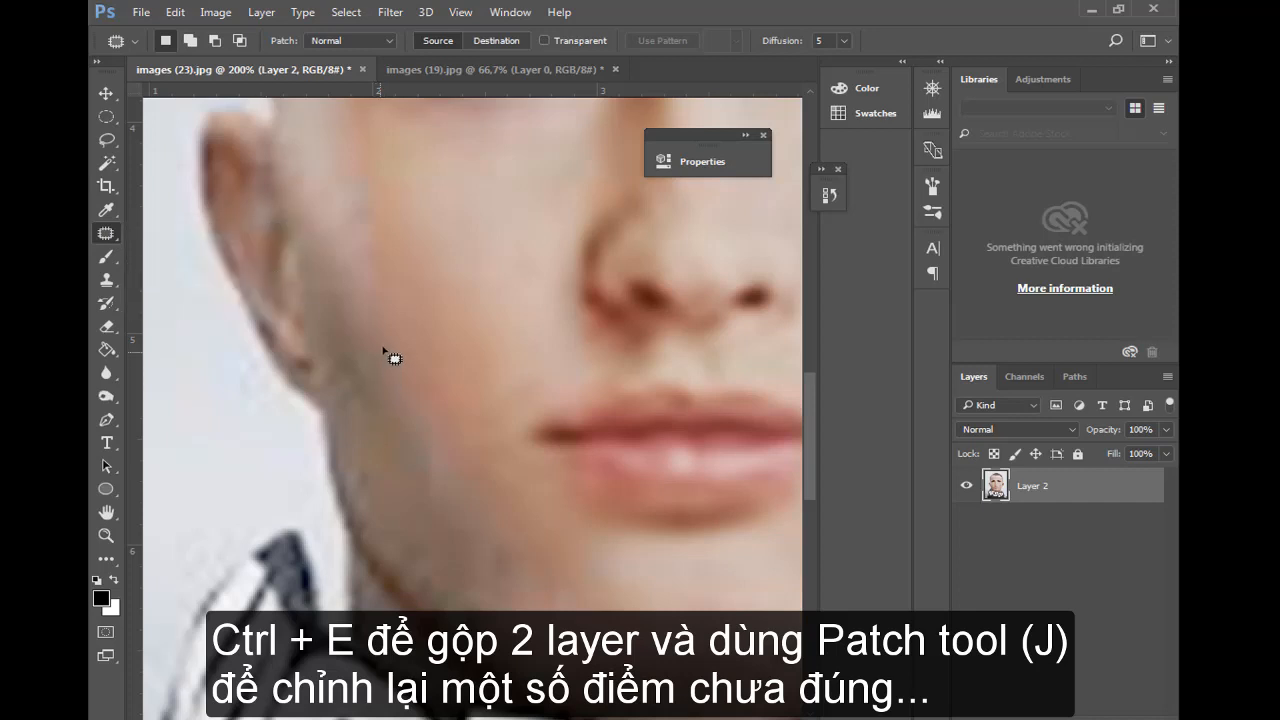
{"action": "mouse_move", "coordinate": [386, 339]}
{"action": "left_mouse_down"}
{"action": "mouse_move", "coordinate": [329, 263]}
{"action": "mouse_move", "coordinate": [320, 377]}
{"action": "mouse_move", "coordinate": [377, 560]}
{"action": "mouse_move", "coordinate": [412, 612]}
{"action": "left_mouse_up"}
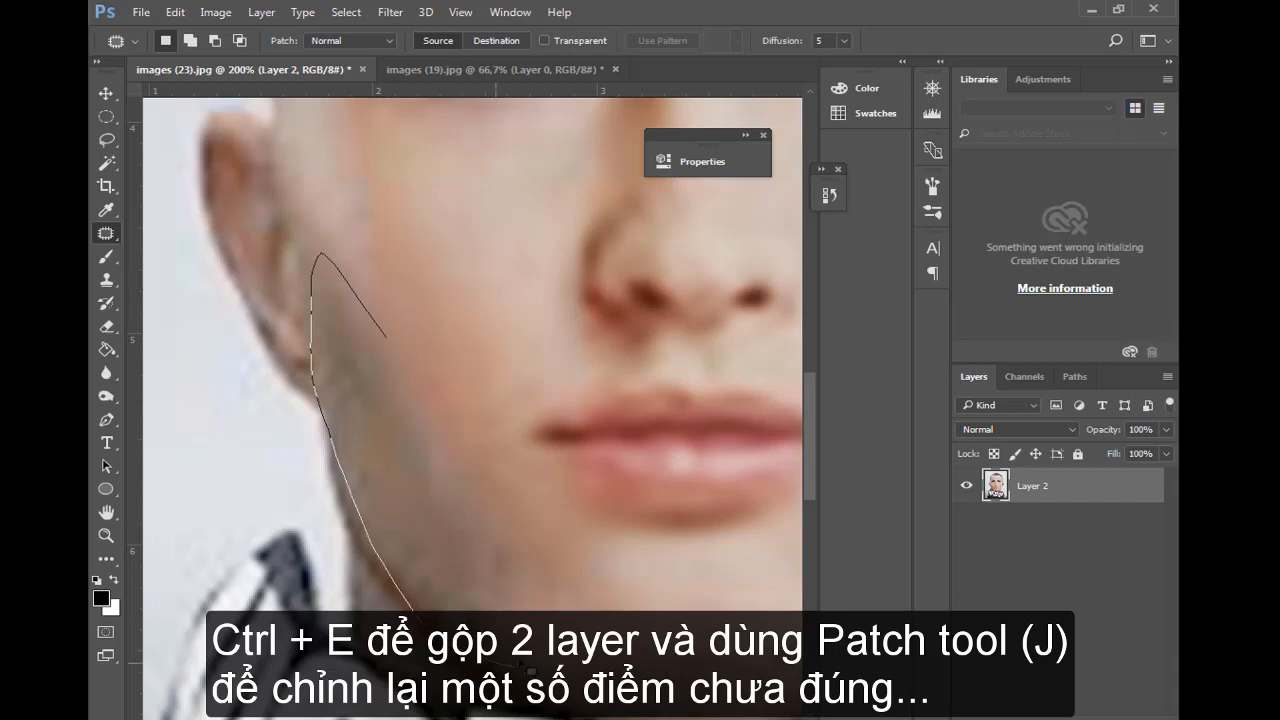
{"action": "mouse_move", "coordinate": [528, 668]}
{"action": "left_mouse_down"}
{"action": "mouse_move", "coordinate": [503, 513]}
{"action": "mouse_move", "coordinate": [417, 346]}
{"action": "mouse_move", "coordinate": [386, 330]}
{"action": "left_mouse_up"}
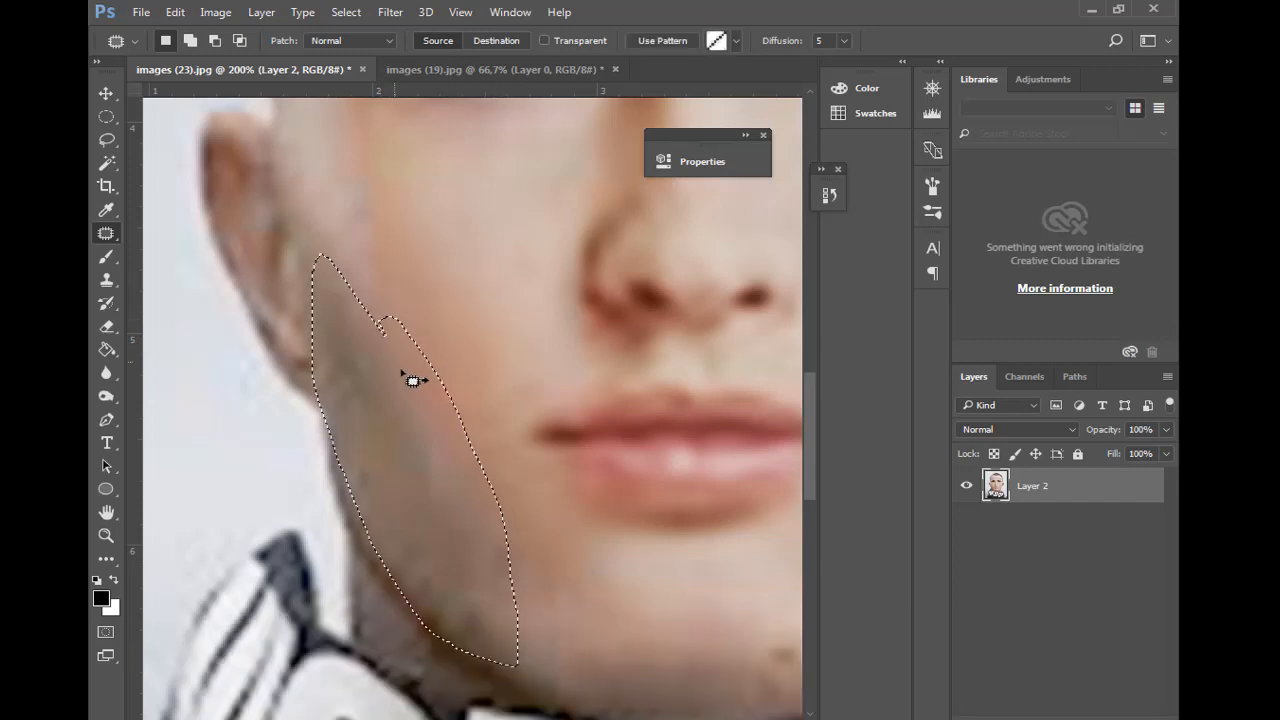
{"action": "left_click_drag", "start_coordinate": [412, 380], "coordinate": [448, 156]}
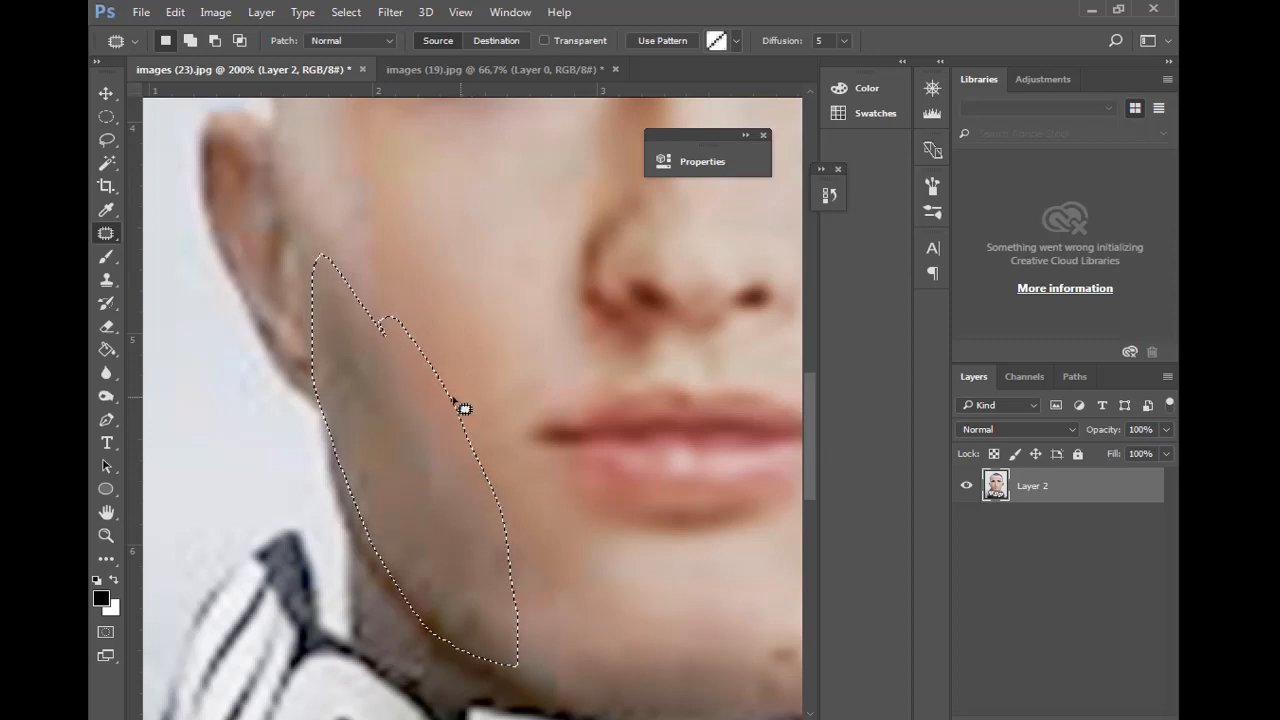
{"action": "key", "text": "ctrl+d"}
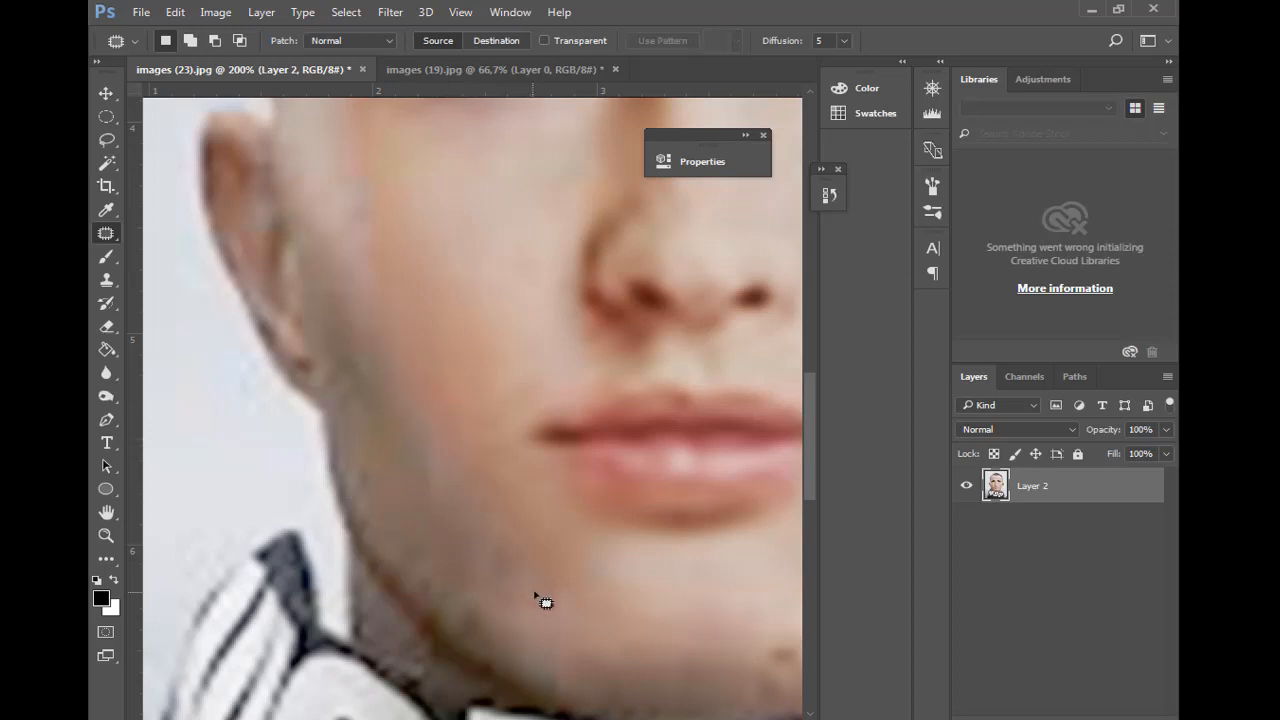
Patch the smaller dark area on the jaw below the mouth corner with skin from the chin, and deselect
{"action": "mouse_move", "coordinate": [535, 580]}
{"action": "left_mouse_down"}
{"action": "mouse_move", "coordinate": [486, 478]}
{"action": "mouse_move", "coordinate": [423, 466]}
{"action": "mouse_move", "coordinate": [400, 553]}
{"action": "mouse_move", "coordinate": [454, 636]}
{"action": "mouse_move", "coordinate": [495, 669]}
{"action": "mouse_move", "coordinate": [534, 565]}
{"action": "mouse_move", "coordinate": [652, 659]}
{"action": "mouse_move", "coordinate": [639, 614]}
{"action": "left_mouse_up"}
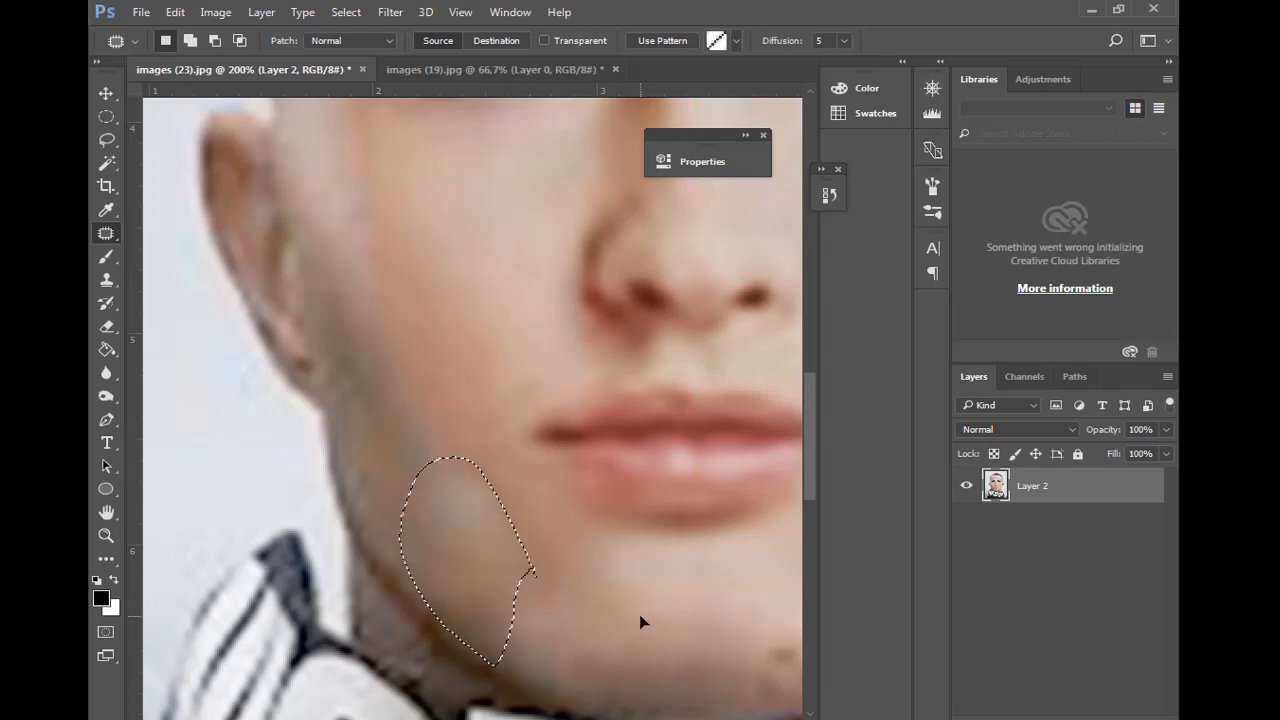
{"action": "key", "text": "ctrl+d"}
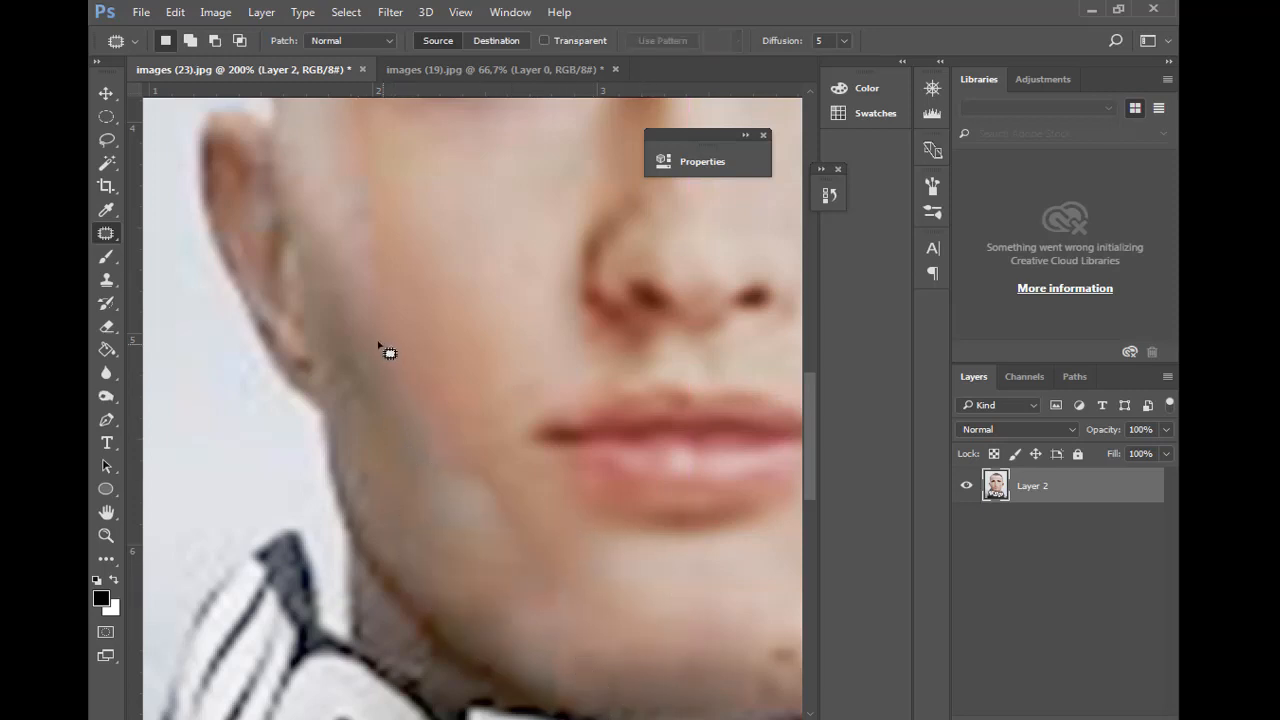
Patch the dark skin on the jaw below the ear and the pale spot beside the chin with skin from the cheek above, and deselect
{"action": "mouse_move", "coordinate": [380, 344]}
{"action": "left_mouse_down"}
{"action": "mouse_move", "coordinate": [378, 440]}
{"action": "mouse_move", "coordinate": [437, 510]}
{"action": "mouse_move", "coordinate": [447, 480]}
{"action": "mouse_move", "coordinate": [415, 364]}
{"action": "mouse_move", "coordinate": [388, 330]}
{"action": "left_mouse_up"}
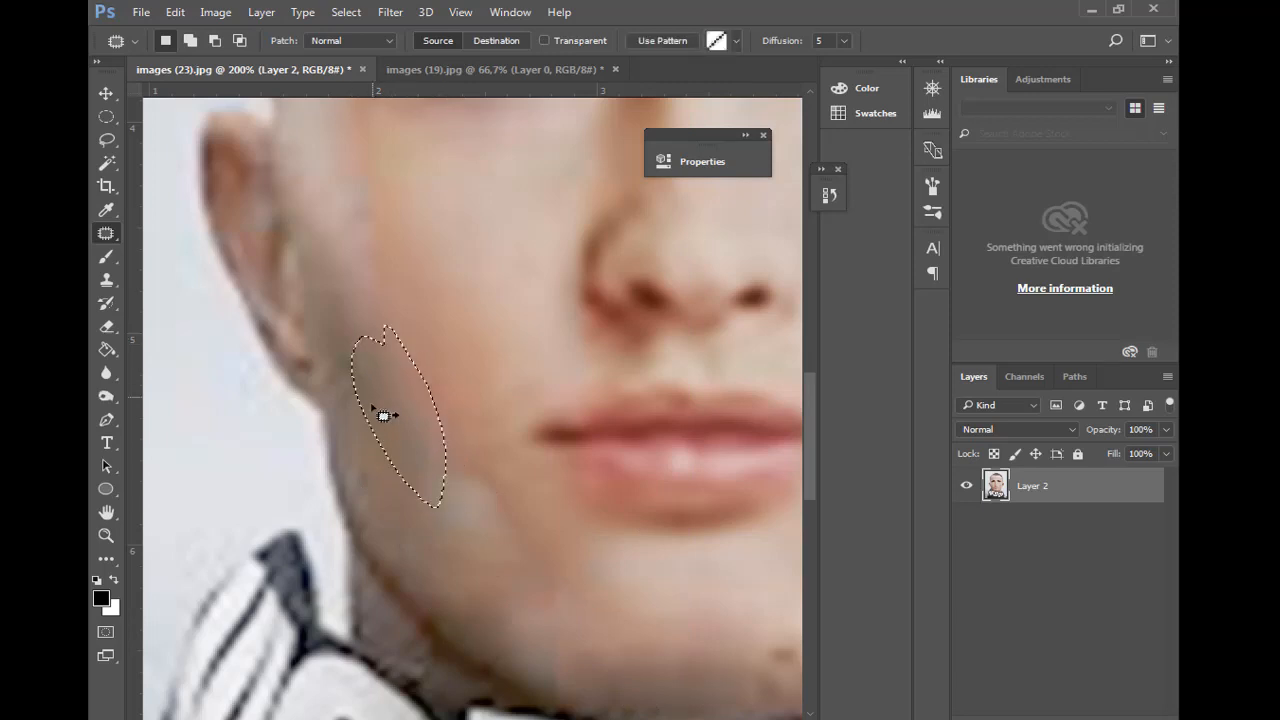
{"action": "left_click_drag", "start_coordinate": [383, 415], "coordinate": [425, 315]}
{"action": "key", "text": "ctrl+d"}
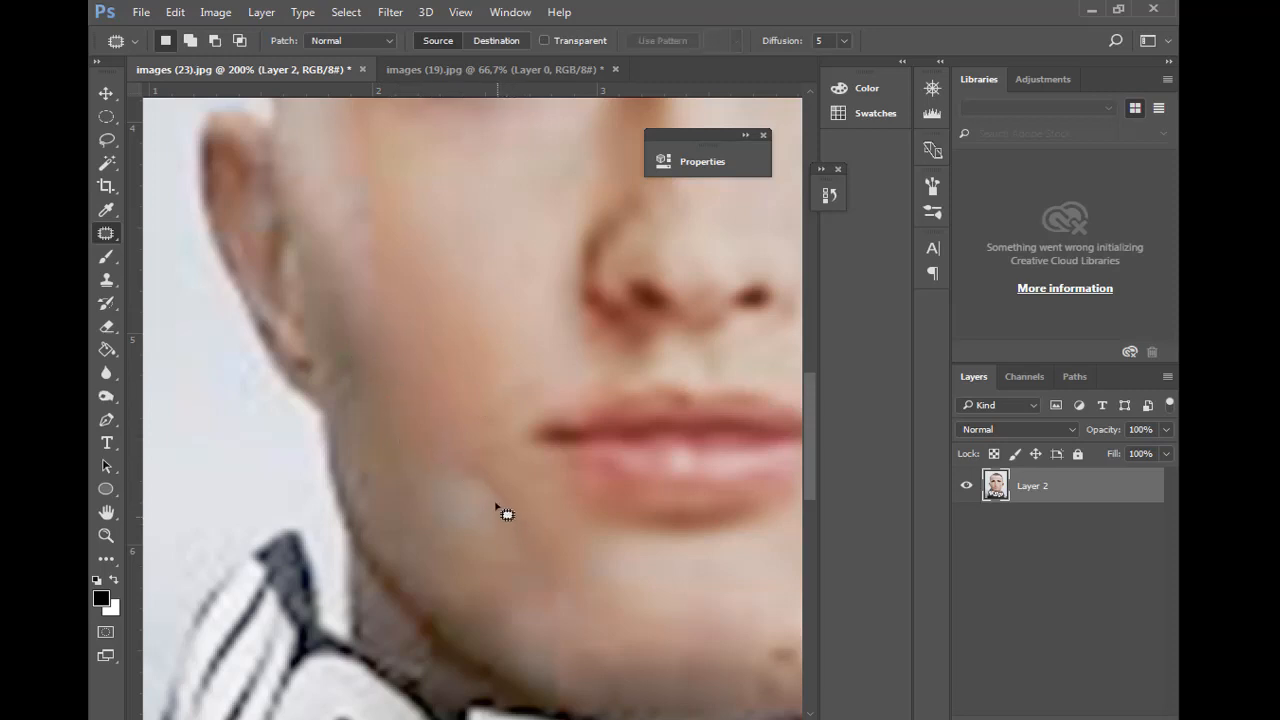
{"action": "mouse_move", "coordinate": [500, 476]}
{"action": "left_mouse_down"}
{"action": "mouse_move", "coordinate": [460, 457]}
{"action": "mouse_move", "coordinate": [419, 486]}
{"action": "mouse_move", "coordinate": [444, 546]}
{"action": "mouse_move", "coordinate": [518, 603]}
{"action": "mouse_move", "coordinate": [515, 537]}
{"action": "mouse_move", "coordinate": [491, 480]}
{"action": "left_mouse_up"}
{"action": "left_click_drag", "start_coordinate": [465, 523], "coordinate": [451, 405]}
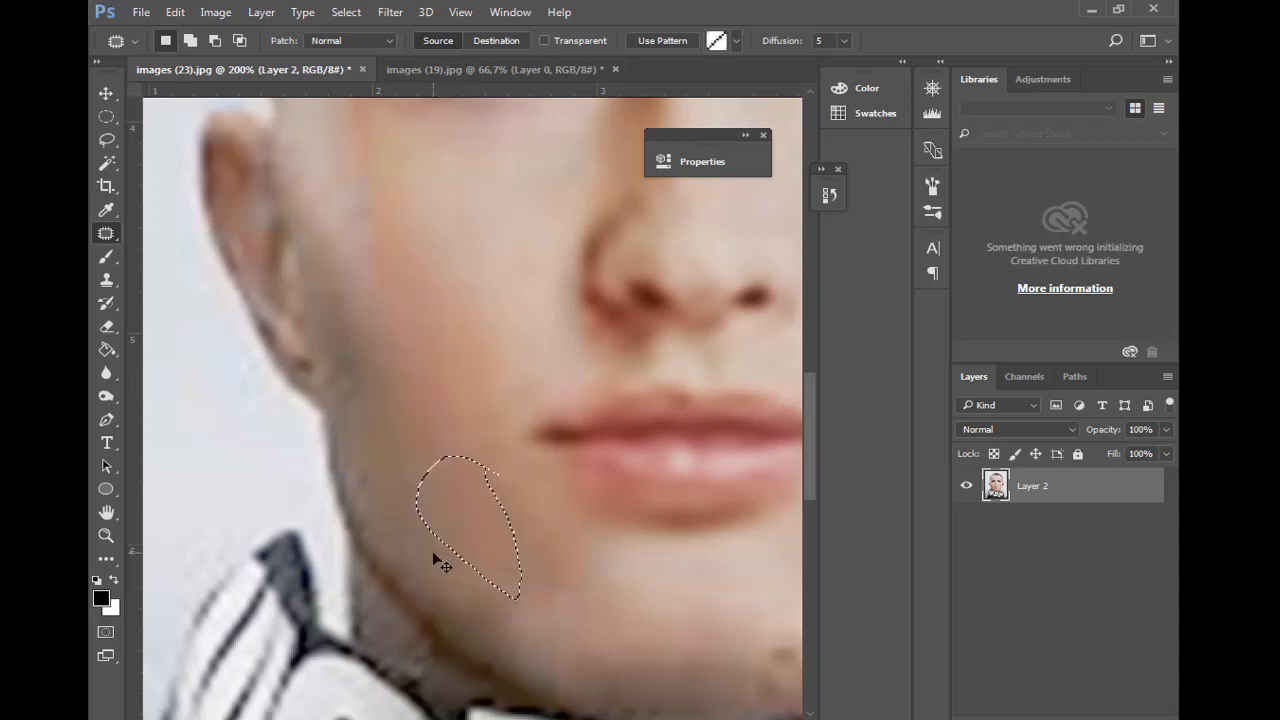
{"action": "key", "text": "ctrl+d"}
Outline the skin between the other ear and the jaw with the Patch tool, patch it from the cheek nearer the nose, and deselect
{"action": "left_click_drag", "start_coordinate": [643, 551], "coordinate": [338, 569]}
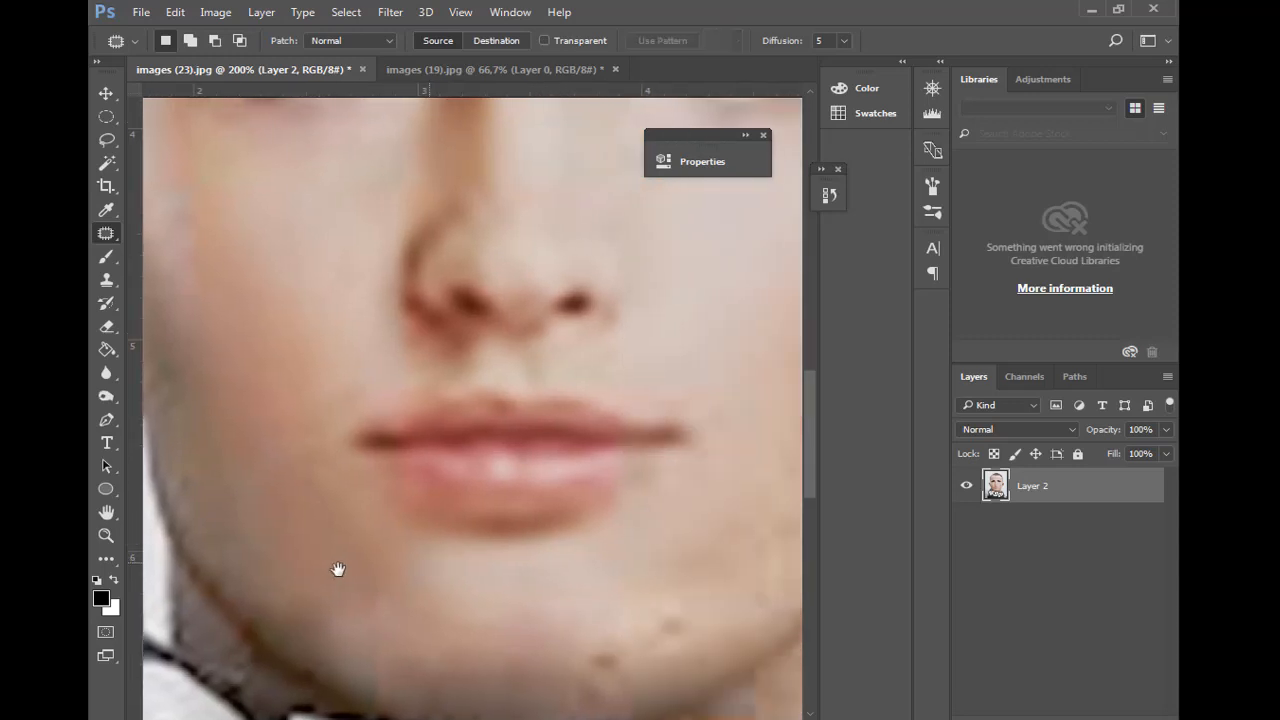
{"action": "left_click_drag", "start_coordinate": [493, 455], "coordinate": [440, 363]}
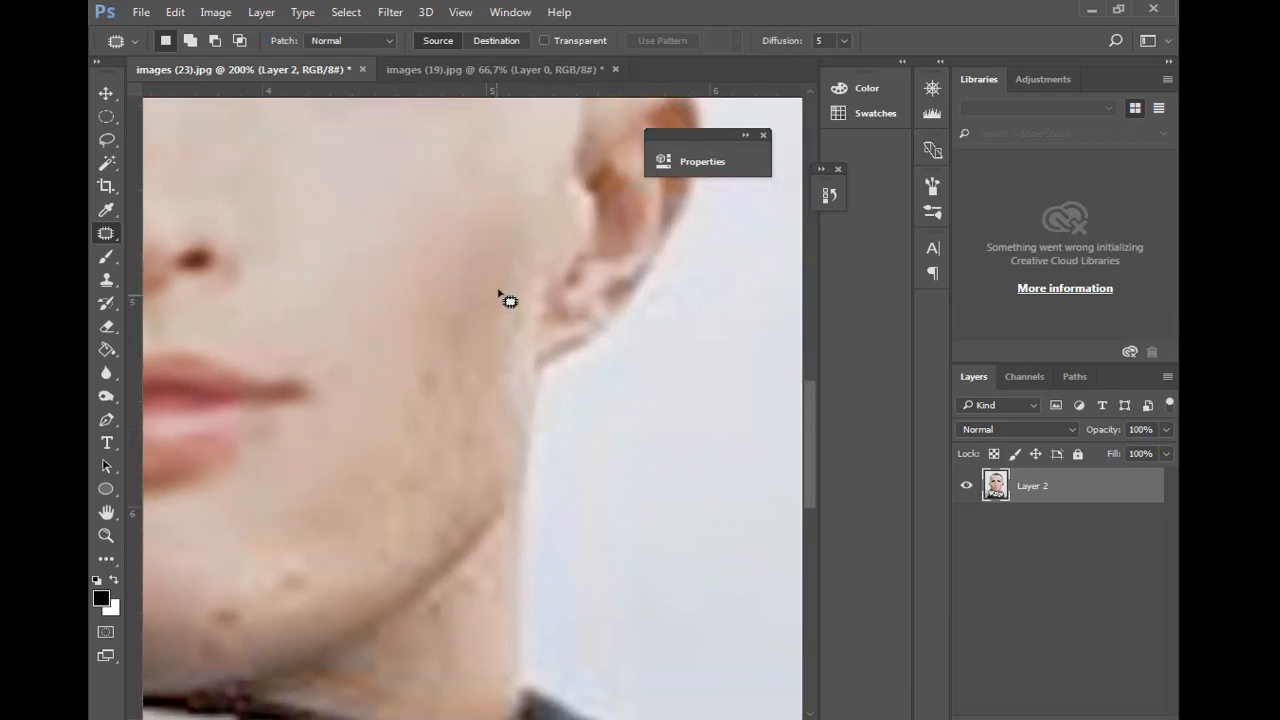
{"action": "mouse_move", "coordinate": [498, 291]}
{"action": "left_mouse_down"}
{"action": "mouse_move", "coordinate": [403, 441]}
{"action": "mouse_move", "coordinate": [427, 506]}
{"action": "mouse_move", "coordinate": [481, 492]}
{"action": "mouse_move", "coordinate": [522, 325]}
{"action": "left_mouse_up"}
{"action": "left_click_drag", "start_coordinate": [500, 302], "coordinate": [497, 298]}
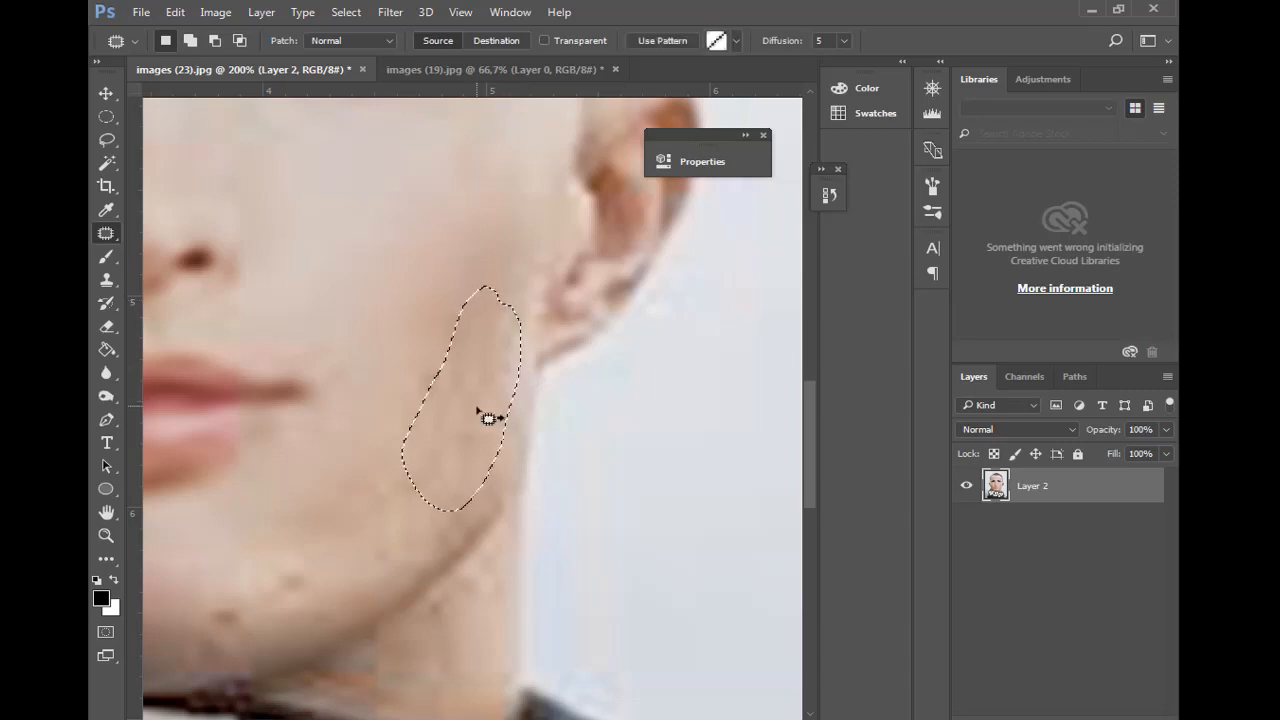
{"action": "mouse_move", "coordinate": [466, 409]}
{"action": "left_mouse_down"}
{"action": "mouse_move", "coordinate": [369, 263]}
{"action": "mouse_move", "coordinate": [380, 286]}
{"action": "left_mouse_up"}
{"action": "key", "text": "ctrl+shift+s"}
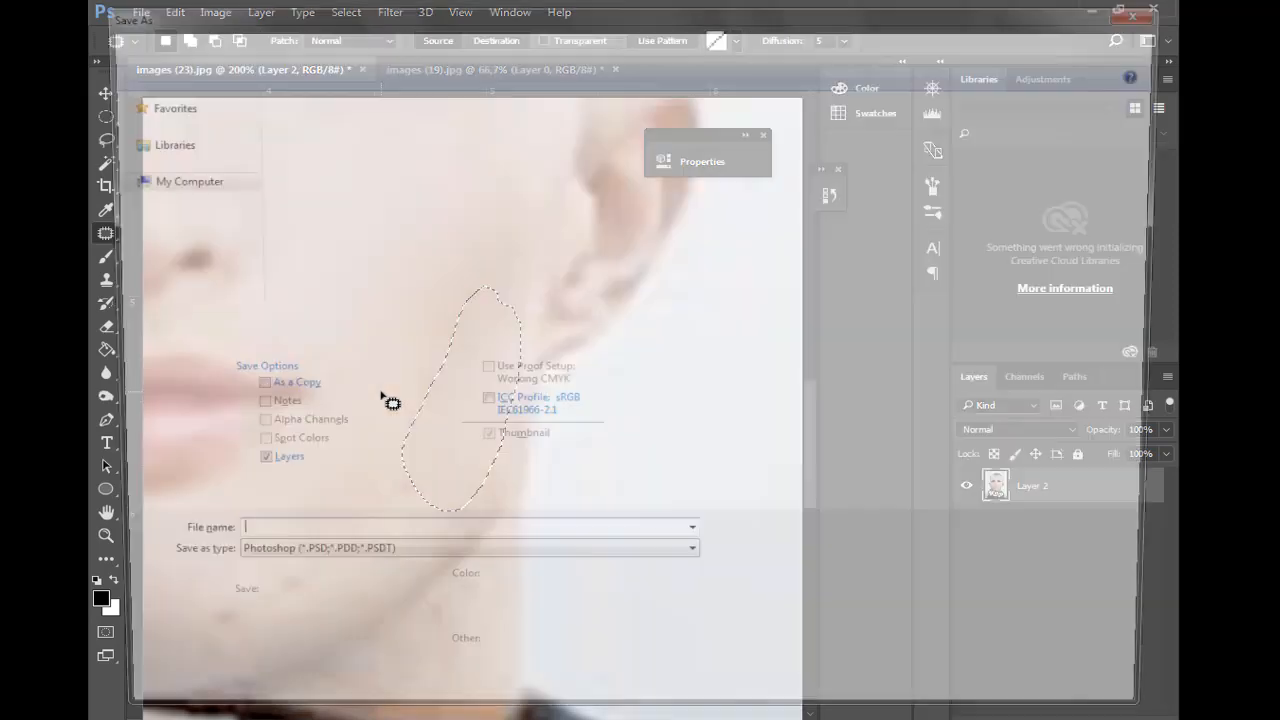
{"action": "left_click", "coordinate": [1151, 12]}
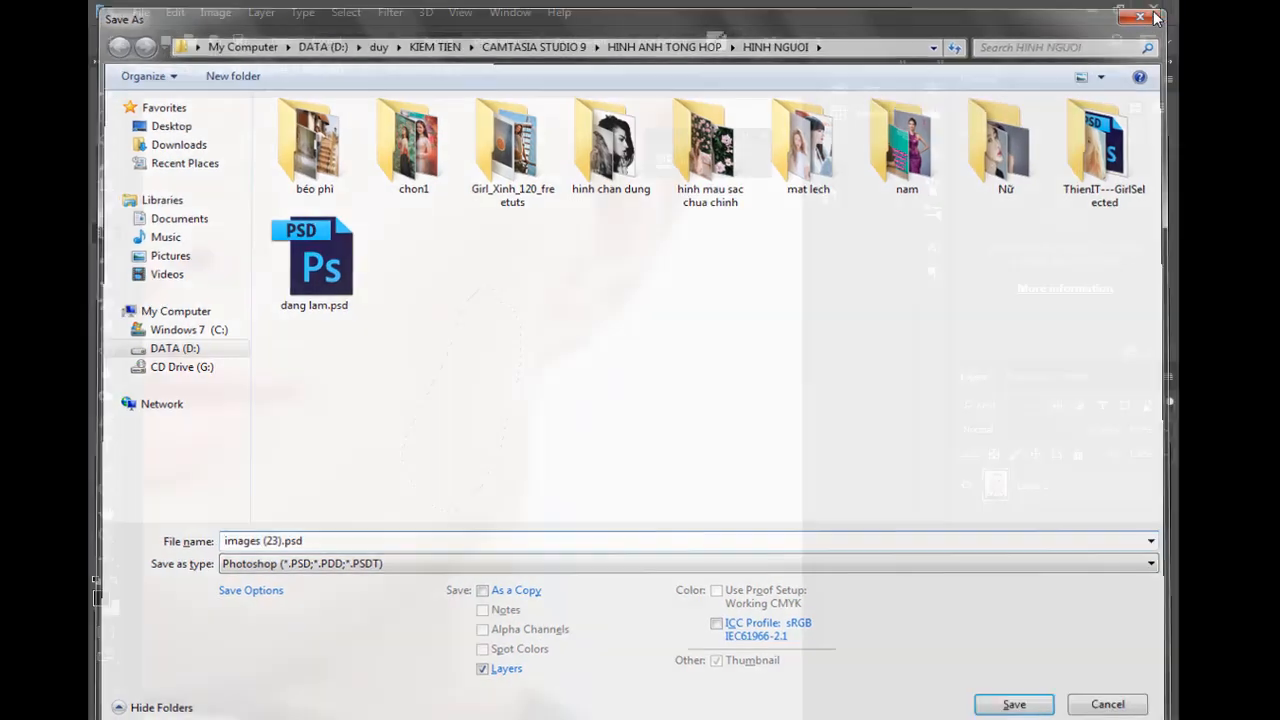
{"action": "key", "text": "ctrl+d"}
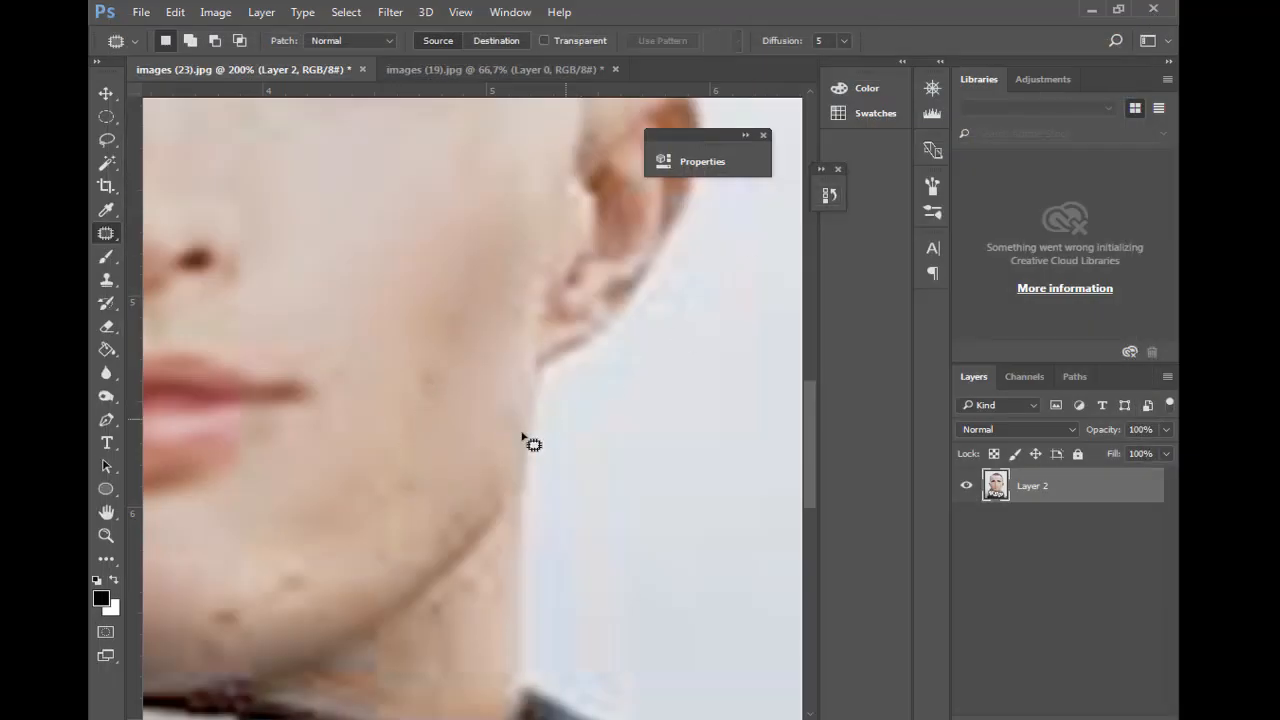
Patch the moles on the chin below the mouth corner with clear skin from the lower cheek, and deselect
{"action": "left_click_drag", "start_coordinate": [434, 514], "coordinate": [530, 305]}
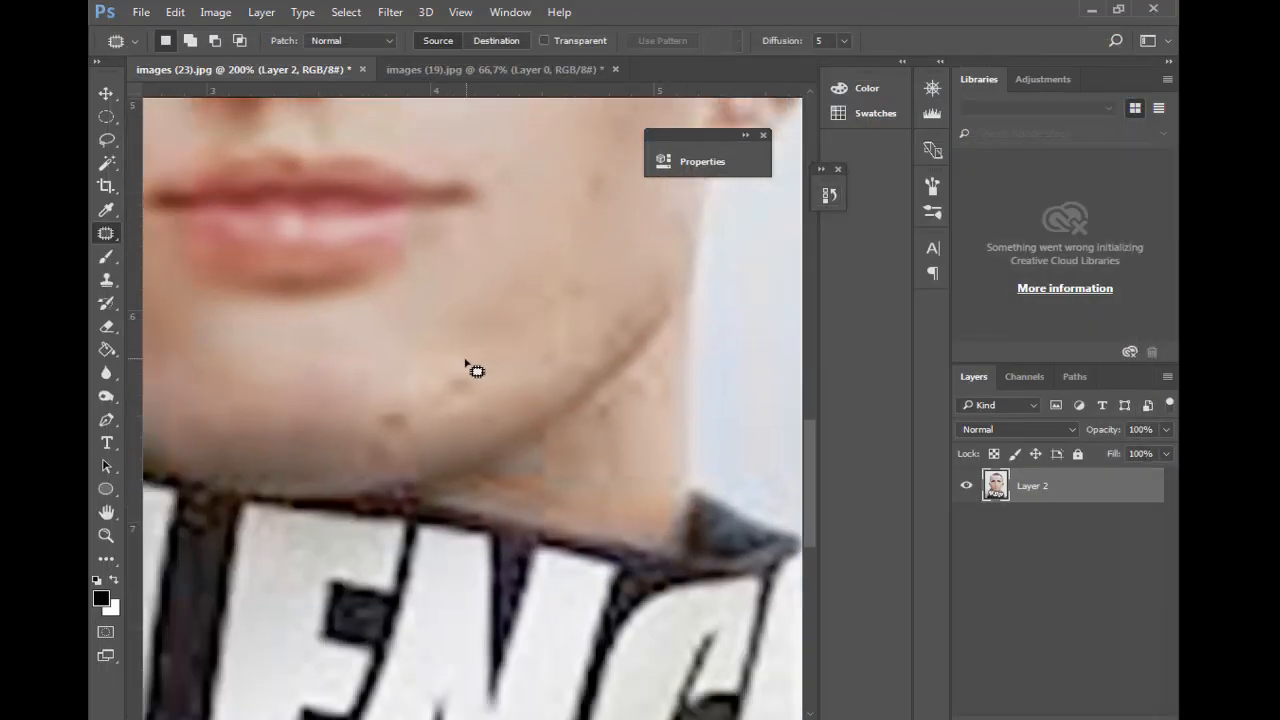
{"action": "mouse_move", "coordinate": [463, 358]}
{"action": "left_mouse_down"}
{"action": "mouse_move", "coordinate": [386, 398]}
{"action": "mouse_move", "coordinate": [379, 425]}
{"action": "mouse_move", "coordinate": [404, 451]}
{"action": "mouse_move", "coordinate": [461, 431]}
{"action": "mouse_move", "coordinate": [470, 365]}
{"action": "left_mouse_up"}
{"action": "left_click_drag", "start_coordinate": [443, 408], "coordinate": [512, 292]}
{"action": "key", "text": "ctrl+d"}
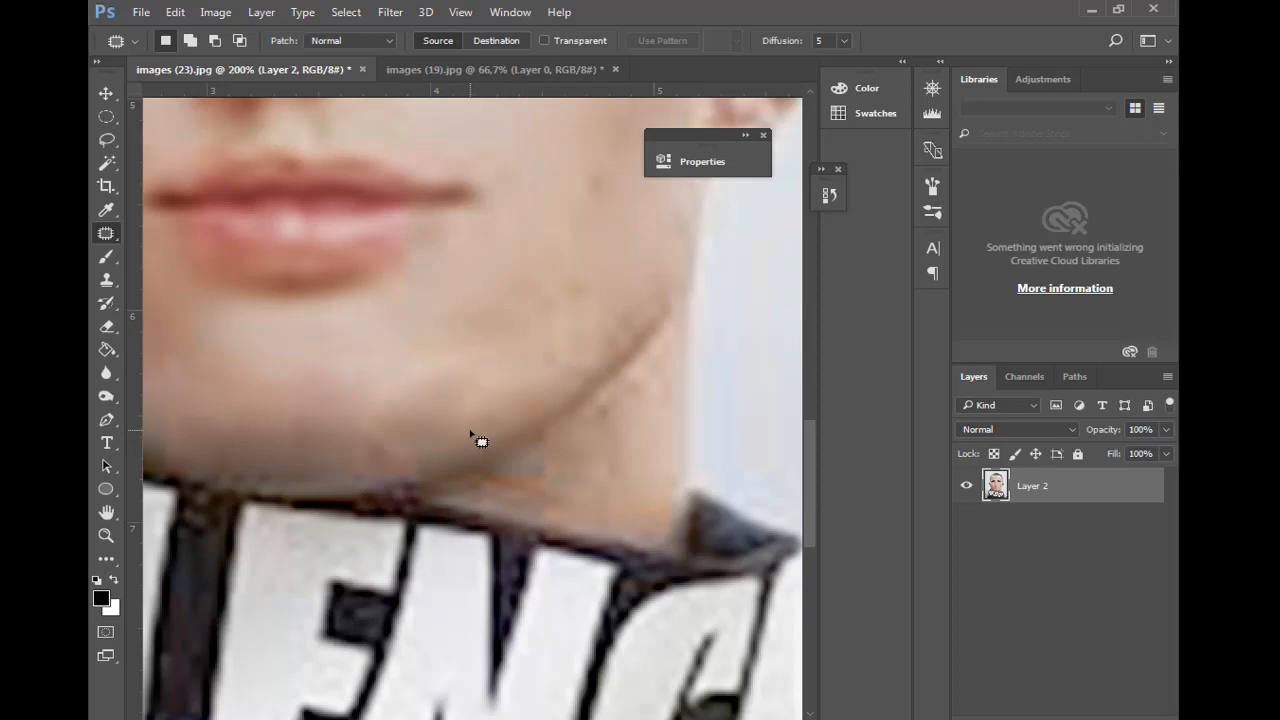
Outline the darker cheek skin and mole beside the earlobe, patch them with smoother skin from nearer the nose, and deselect
{"action": "left_click_drag", "start_coordinate": [609, 303], "coordinate": [491, 546]}
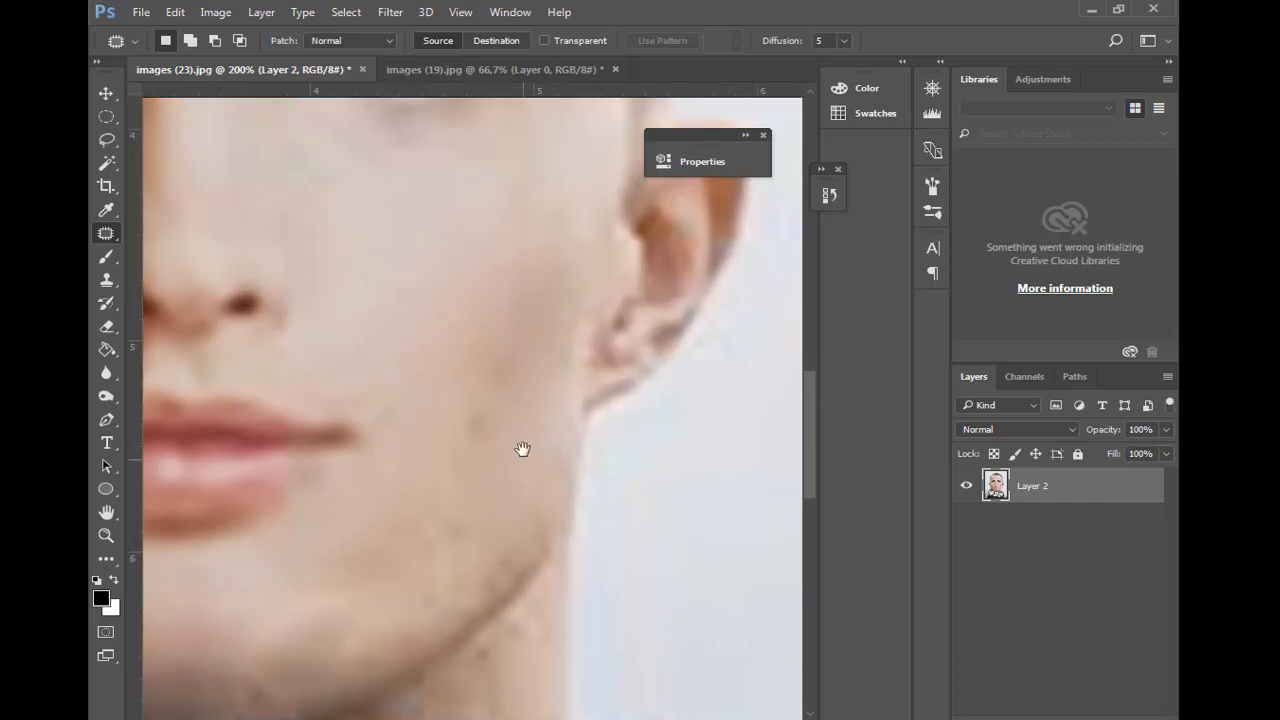
{"action": "left_click_drag", "start_coordinate": [499, 472], "coordinate": [474, 527]}
{"action": "mouse_move", "coordinate": [477, 404]}
{"action": "left_mouse_down"}
{"action": "mouse_move", "coordinate": [422, 491]}
{"action": "mouse_move", "coordinate": [435, 523]}
{"action": "mouse_move", "coordinate": [493, 480]}
{"action": "mouse_move", "coordinate": [511, 413]}
{"action": "mouse_move", "coordinate": [495, 393]}
{"action": "mouse_move", "coordinate": [474, 457]}
{"action": "left_mouse_up"}
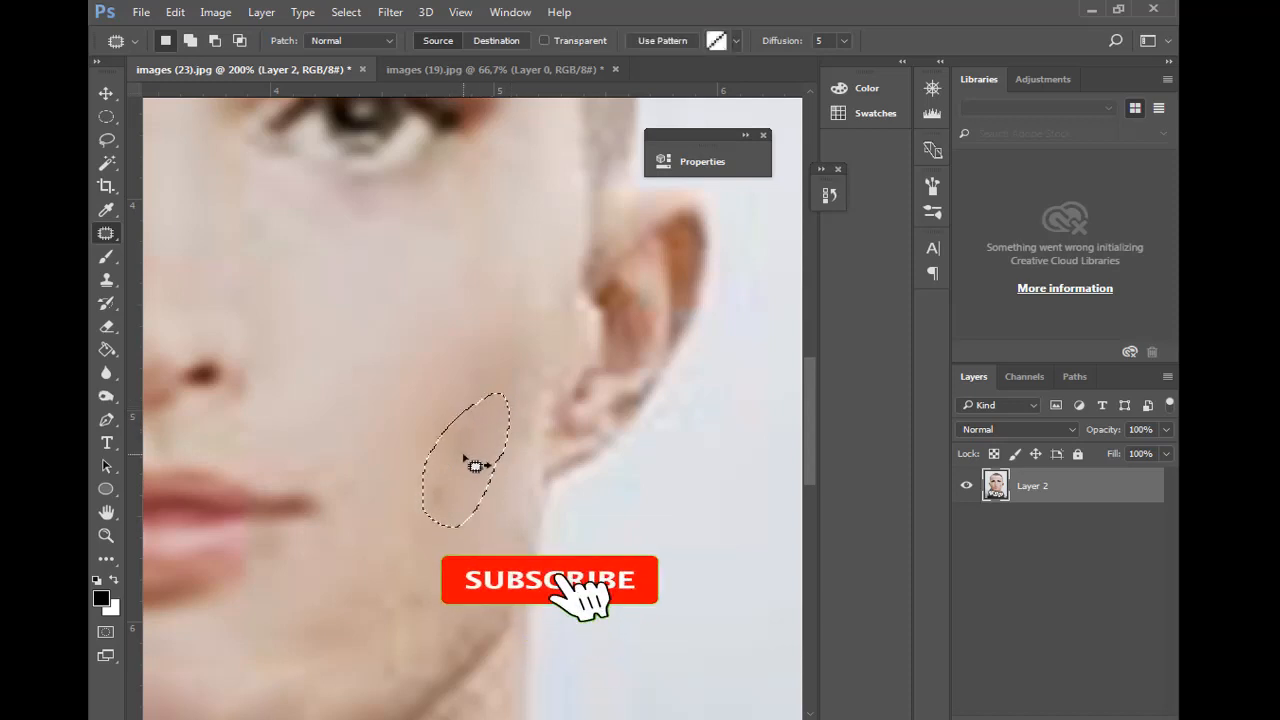
{"action": "left_click_drag", "start_coordinate": [401, 441], "coordinate": [403, 470]}
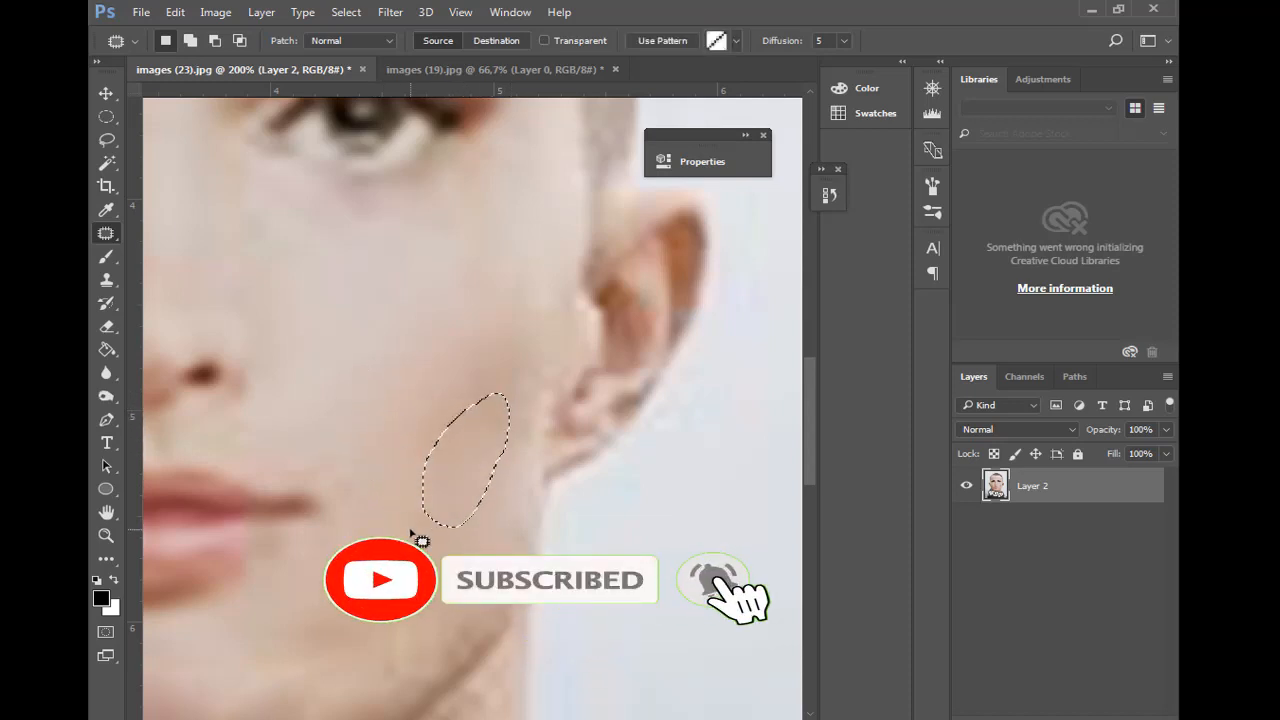
{"action": "key", "text": "ctrl+d"}
Patch the uneven skin on the opposite side of the forehead, above the eyebrow, with skin from nearer the forehead's middle, and deselect
{"action": "left_click_drag", "start_coordinate": [496, 378], "coordinate": [443, 695]}
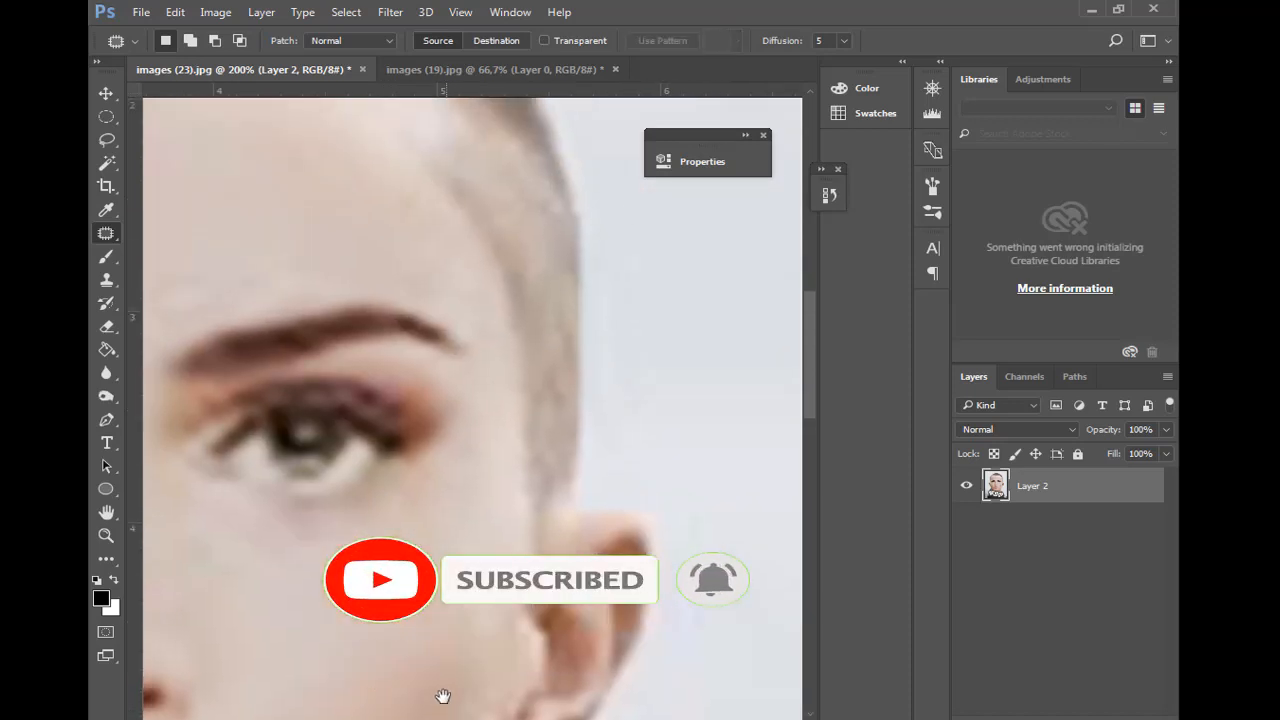
{"action": "left_click_drag", "start_coordinate": [527, 572], "coordinate": [567, 662]}
{"action": "left_click_drag", "start_coordinate": [413, 290], "coordinate": [745, 400]}
{"action": "left_click_drag", "start_coordinate": [445, 400], "coordinate": [648, 375]}
{"action": "mouse_move", "coordinate": [502, 270]}
{"action": "left_mouse_down"}
{"action": "mouse_move", "coordinate": [438, 286]}
{"action": "mouse_move", "coordinate": [399, 354]}
{"action": "mouse_move", "coordinate": [402, 376]}
{"action": "mouse_move", "coordinate": [438, 380]}
{"action": "mouse_move", "coordinate": [502, 272]}
{"action": "left_mouse_up"}
{"action": "mouse_move", "coordinate": [471, 334]}
{"action": "left_mouse_down"}
{"action": "mouse_move", "coordinate": [580, 300]}
{"action": "mouse_move", "coordinate": [609, 271]}
{"action": "mouse_move", "coordinate": [600, 262]}
{"action": "left_mouse_up"}
{"action": "key", "text": "ctrl+d"}
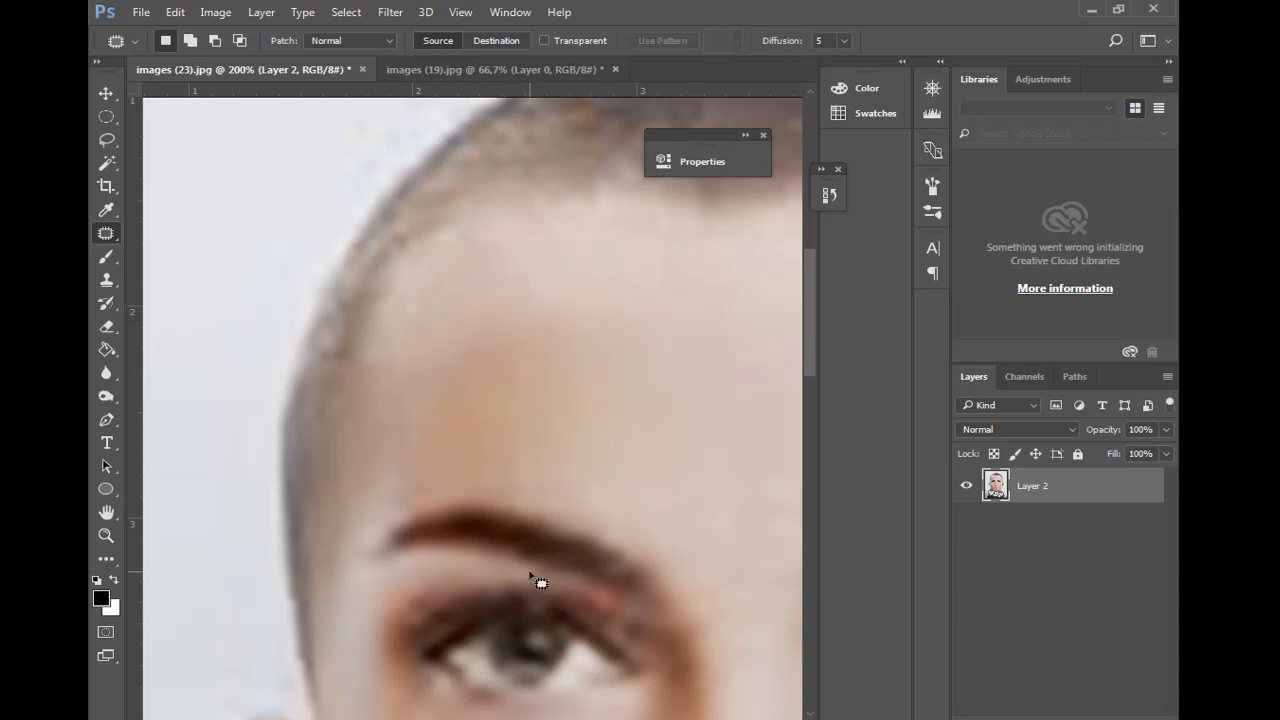
Outline the cheek edge below the eye and beside the ear, patch it with skin from nearer the nose, and deselect
{"action": "left_click_drag", "start_coordinate": [587, 492], "coordinate": [571, 146]}
{"action": "mouse_move", "coordinate": [573, 558]}
{"action": "left_mouse_down"}
{"action": "mouse_move", "coordinate": [574, 406]}
{"action": "mouse_move", "coordinate": [589, 497]}
{"action": "mouse_move", "coordinate": [623, 463]}
{"action": "left_mouse_up"}
{"action": "mouse_move", "coordinate": [425, 313]}
{"action": "left_mouse_down"}
{"action": "mouse_move", "coordinate": [402, 403]}
{"action": "mouse_move", "coordinate": [419, 436]}
{"action": "mouse_move", "coordinate": [440, 375]}
{"action": "mouse_move", "coordinate": [438, 320]}
{"action": "left_mouse_up"}
{"action": "left_click_drag", "start_coordinate": [429, 391], "coordinate": [481, 384]}
{"action": "key", "text": "ctrl+d"}
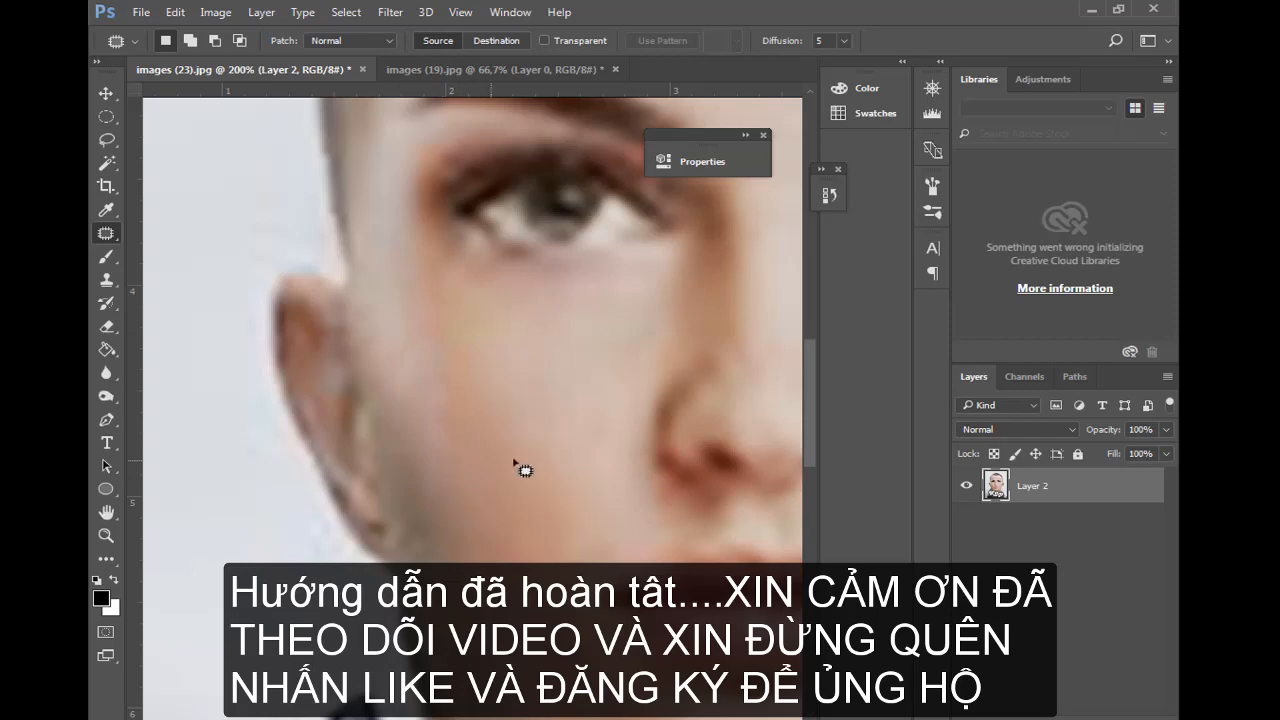
Zoom out to 100% to examine the blended face as a whole
{"action": "left_click_drag", "start_coordinate": [557, 435], "coordinate": [300, 409]}
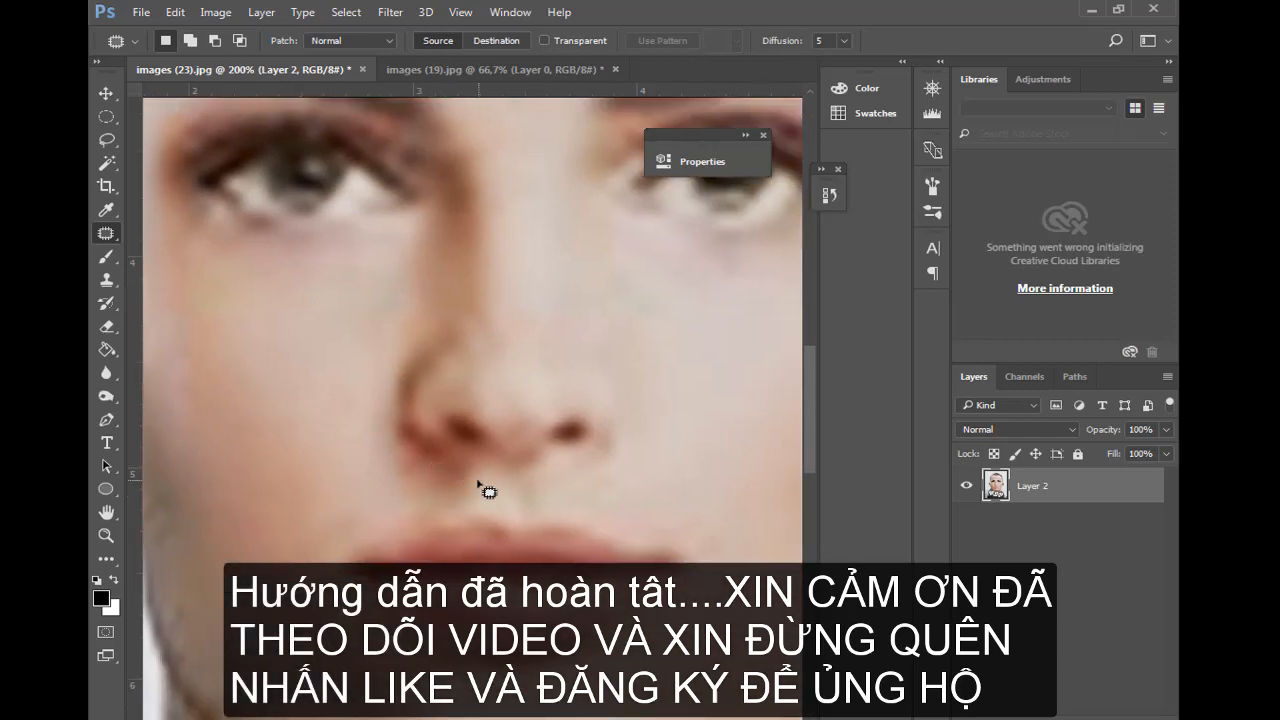
{"action": "key", "text": "z"}
{"action": "left_click", "coordinate": [483, 494], "text": "alt"}
{"action": "left_click", "coordinate": [509, 452], "text": "alt"}
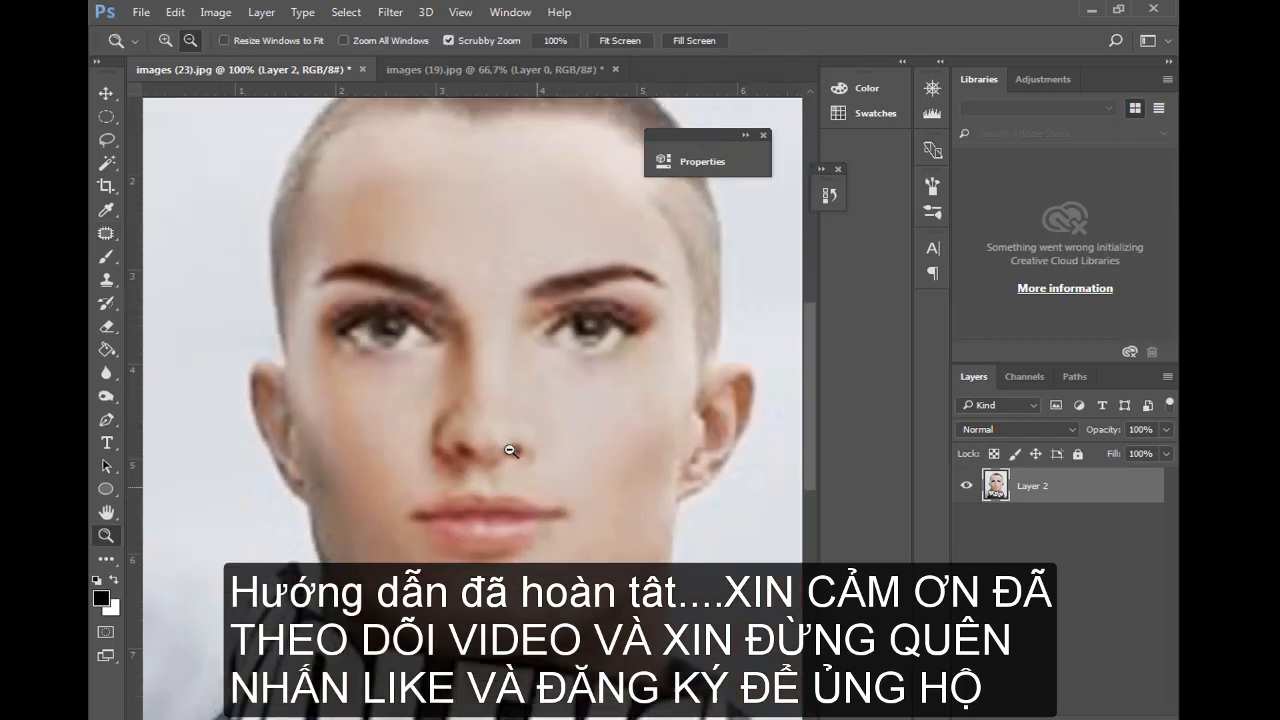